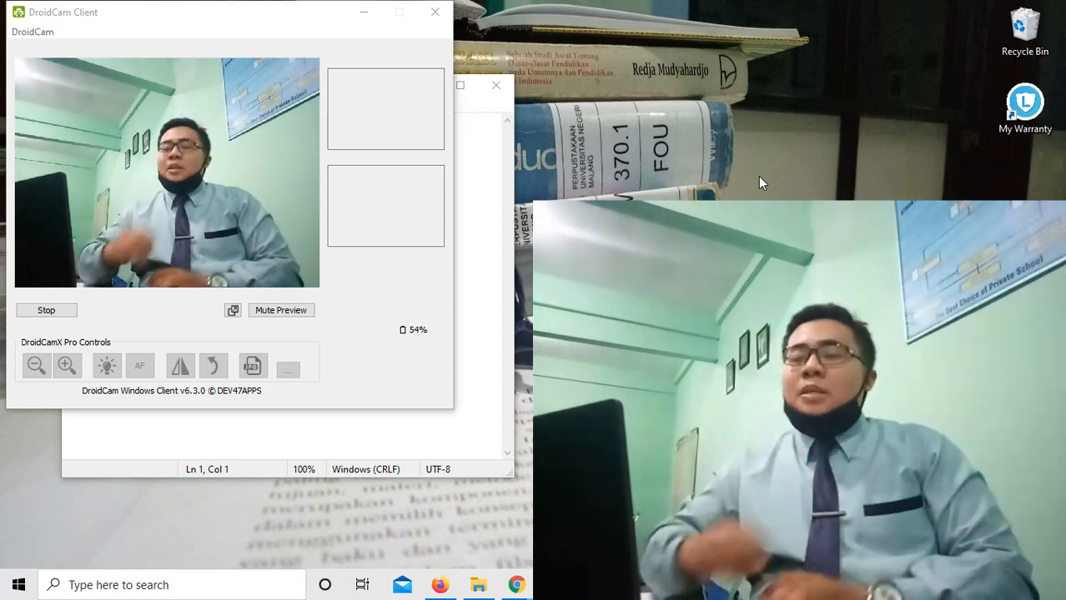
Minimize DroidCam and type '1. Kalian memiliki jaringan internet yang sehat' in Notepad.
click(364, 14)
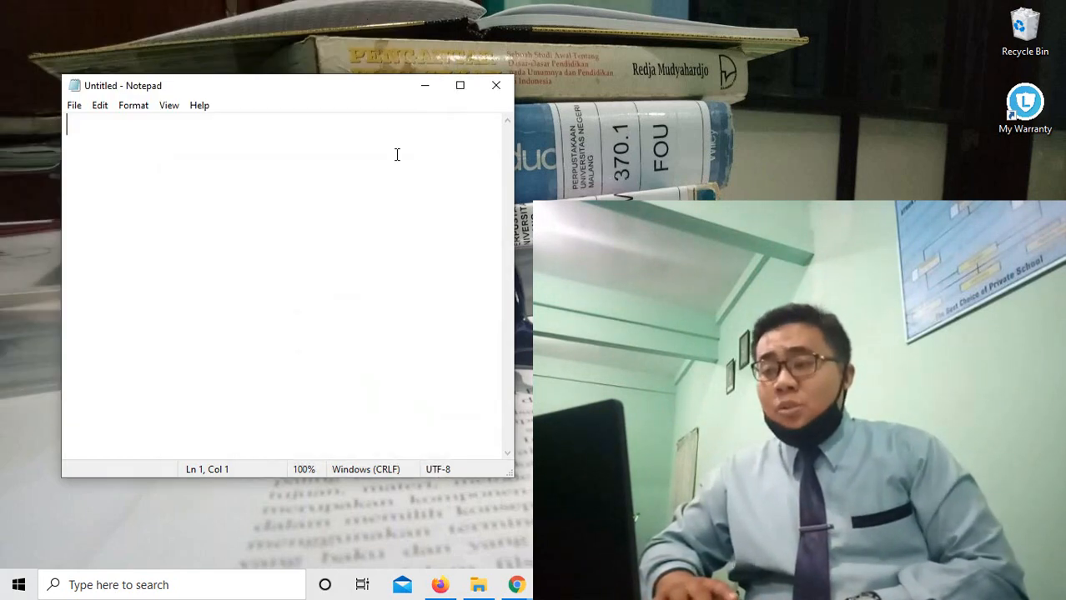
text(1. )
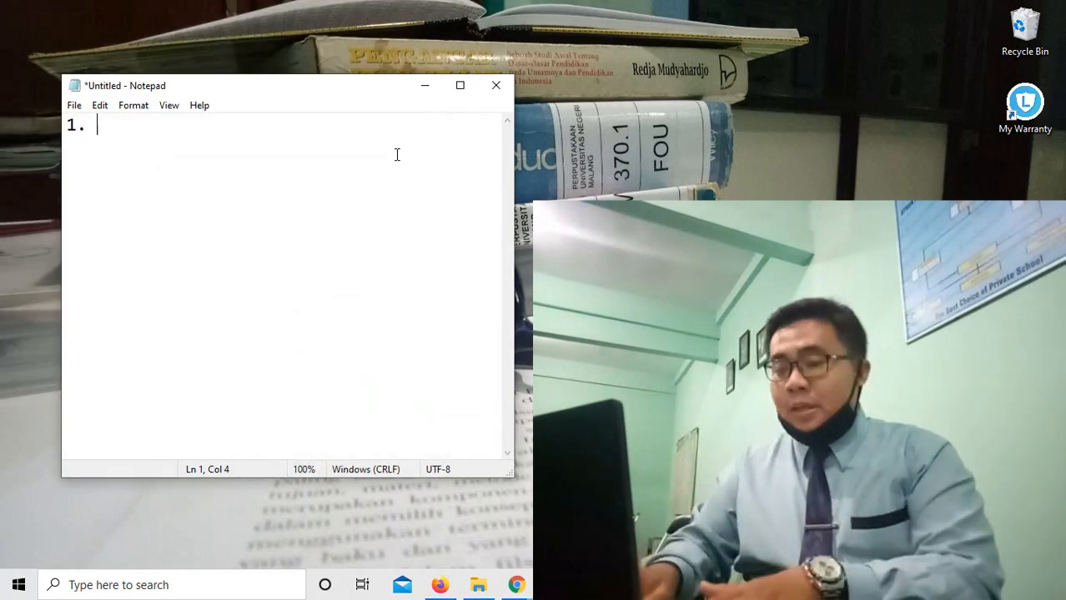
text(Kali)
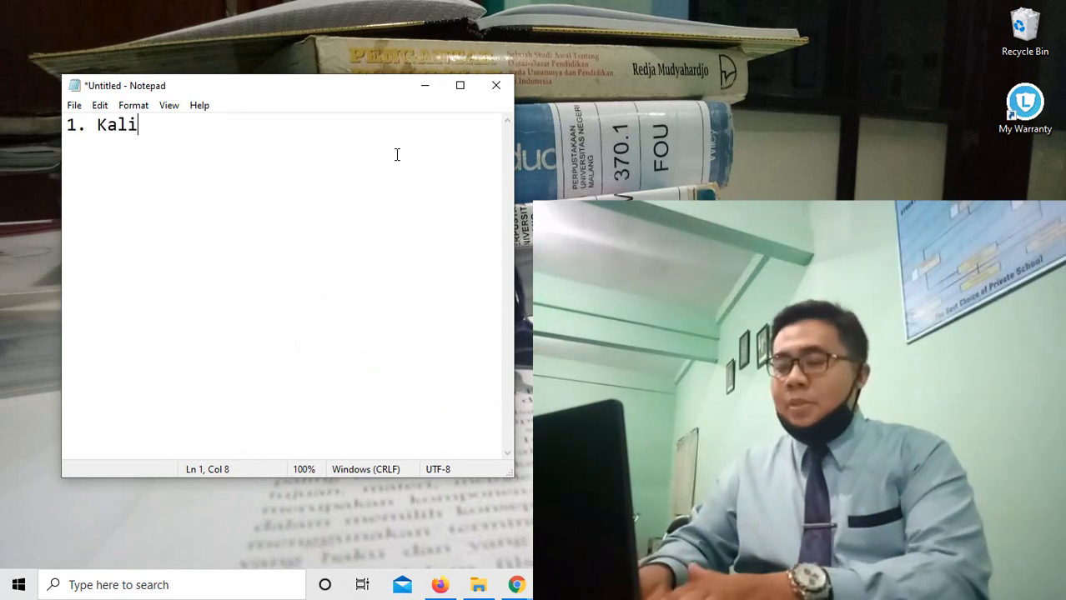
text(an memiliki )
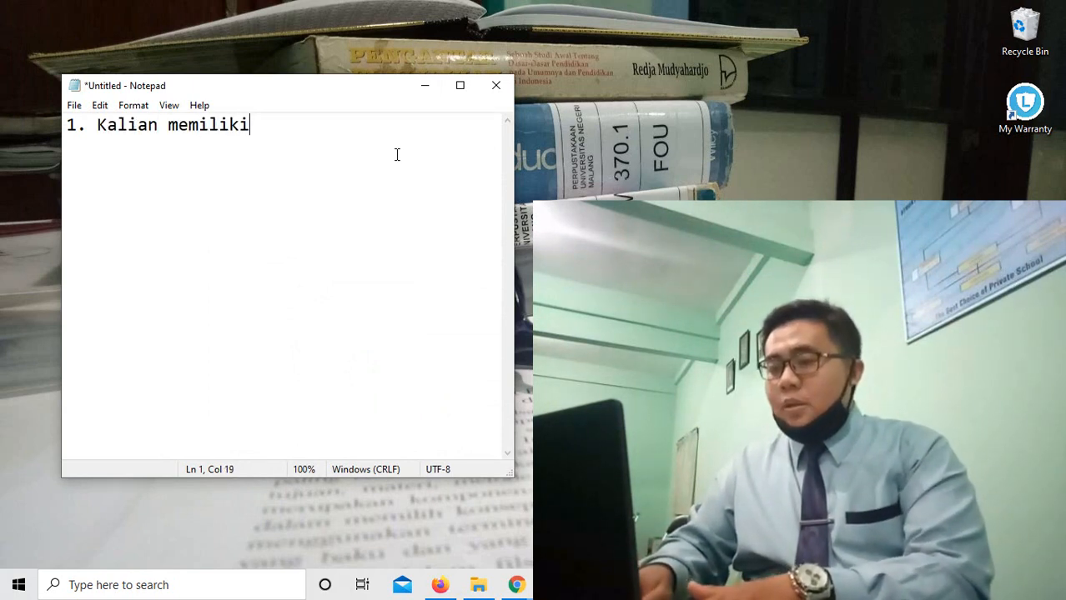
text(jaringa)
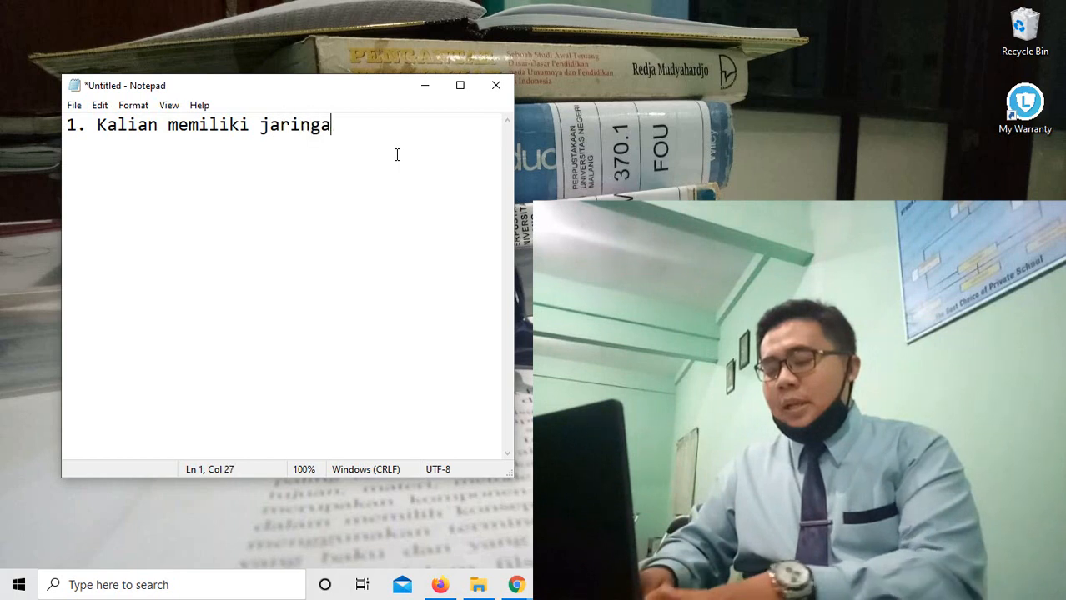
text(n internet )
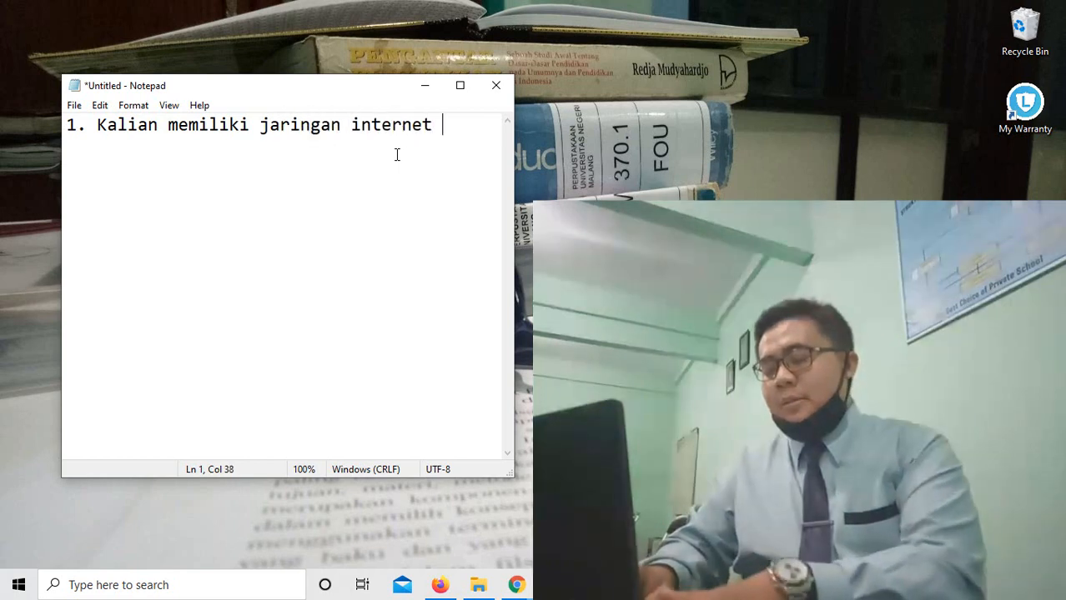
text(yang sehat)
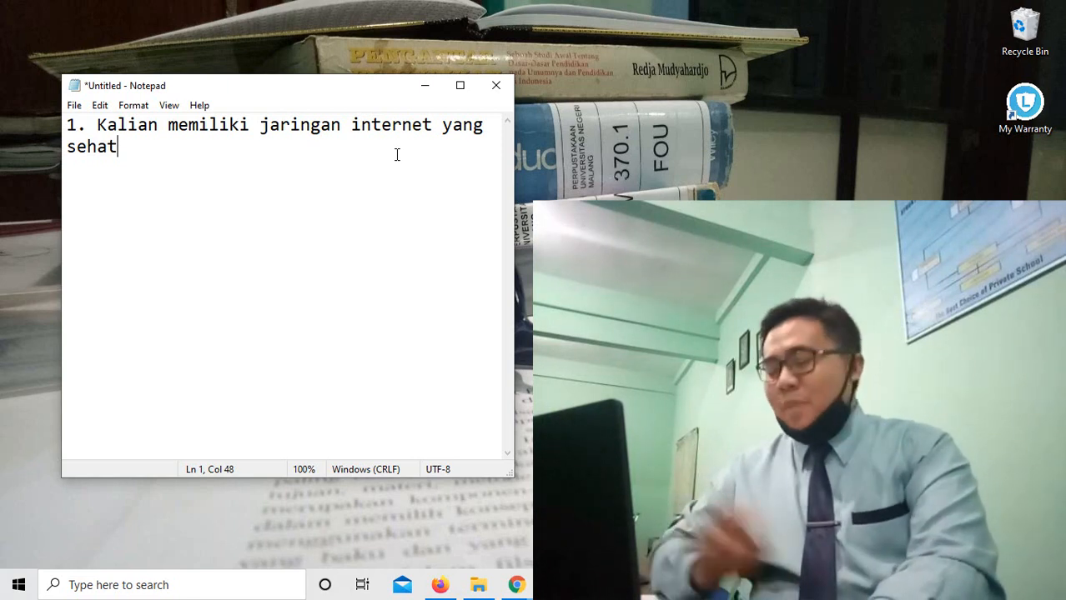
Add a new line reading '2. bisa diakses melalui HP android atau laptop/pc'.
key(Return)
text(2.)
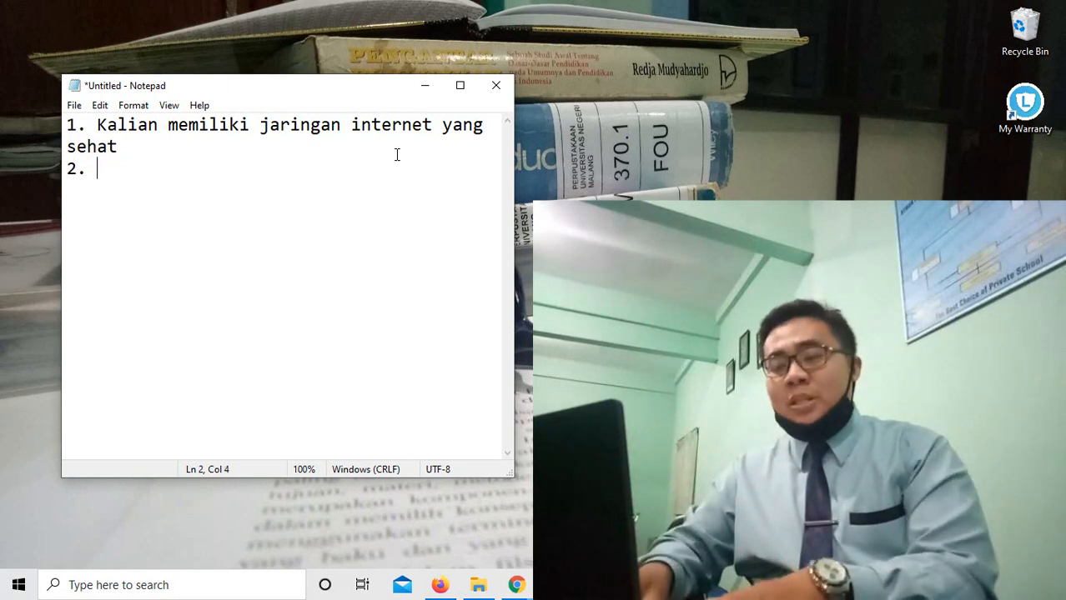
text( bisa)
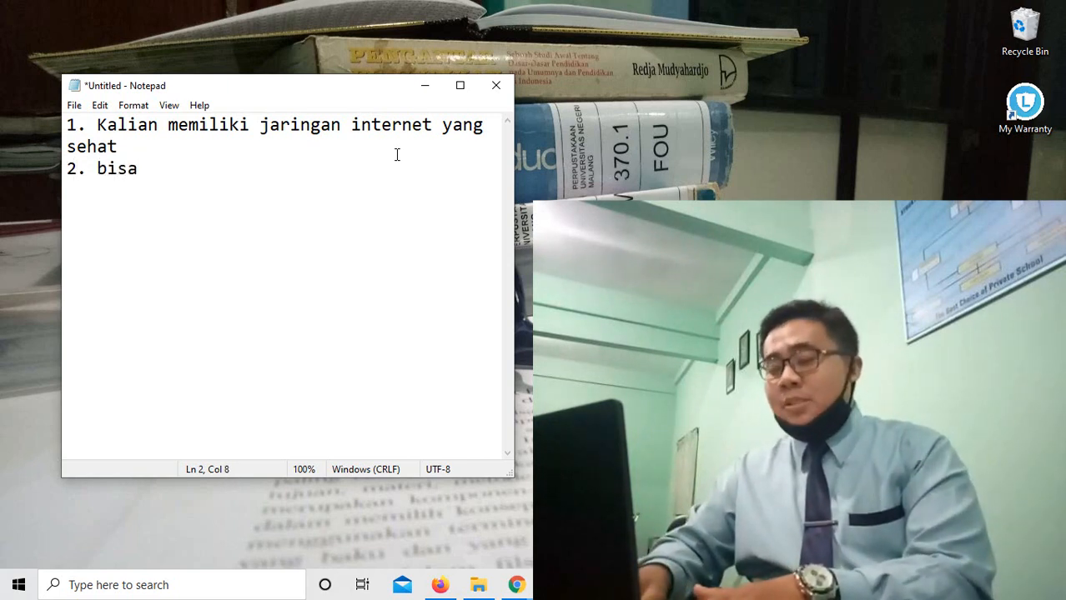
text( diakses)
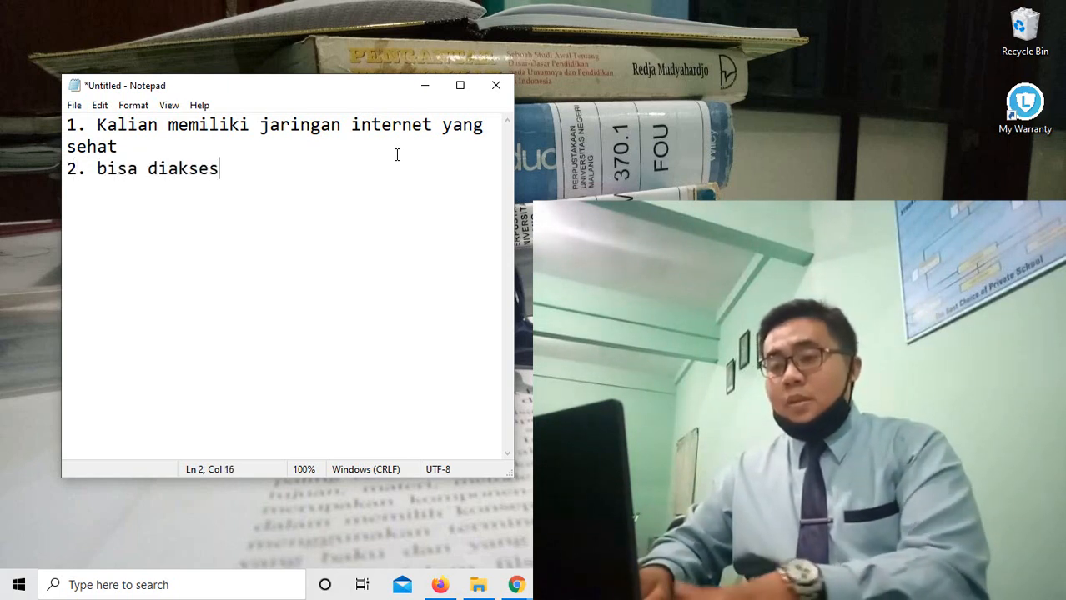
text( melalui)
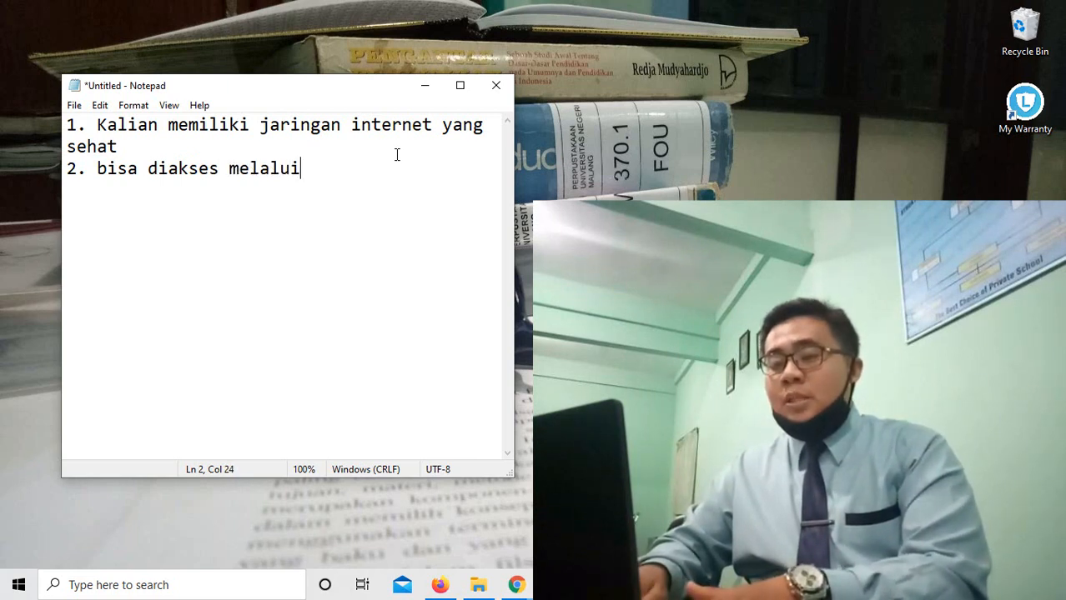
text( HP a)
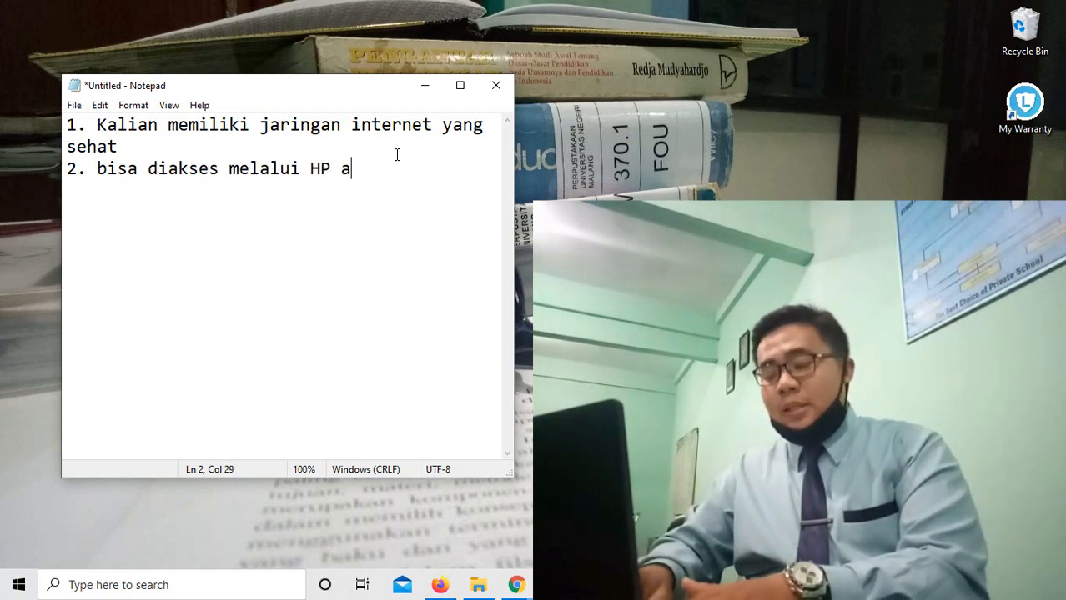
text(ndroid atau )
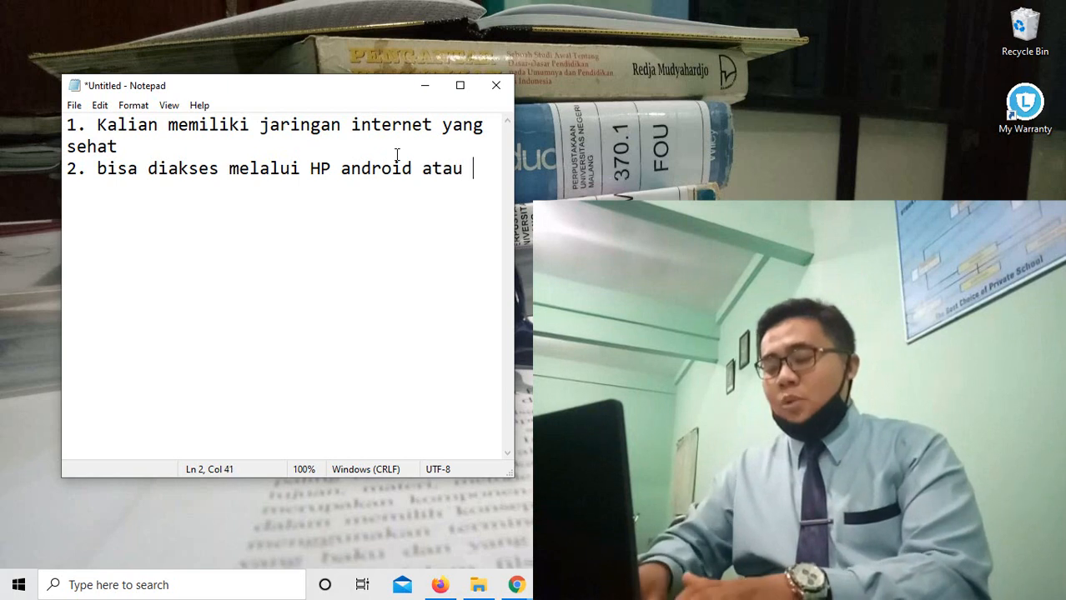
text(lapt)
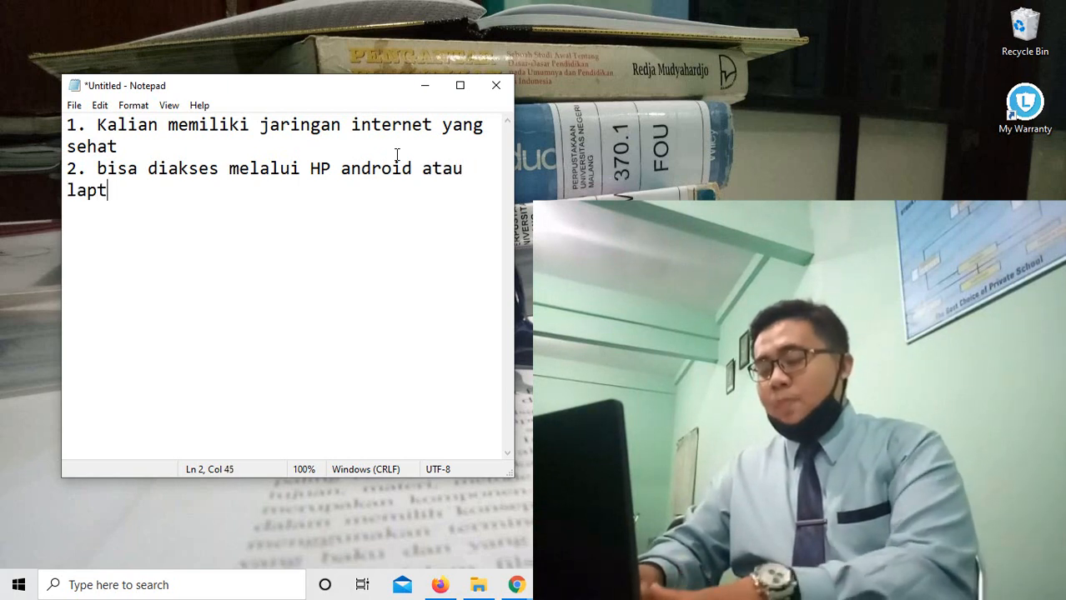
text(op/pc)
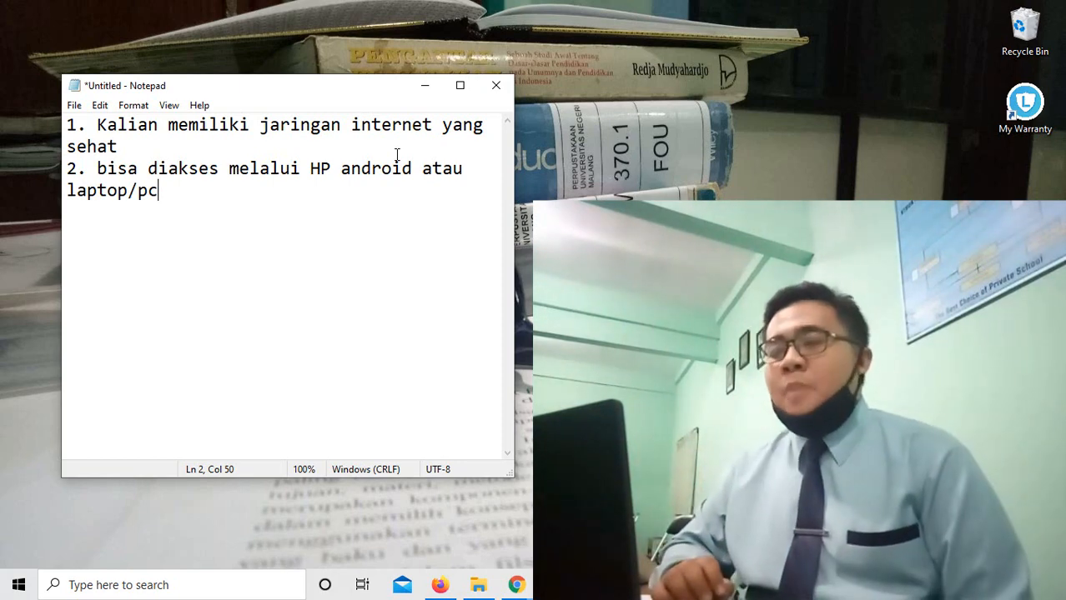
Add '3. silahkan akses website resmi' with mamuhammadiyah1mlg.sch.id beneath it, and select that address.
key(Return)
text(3)
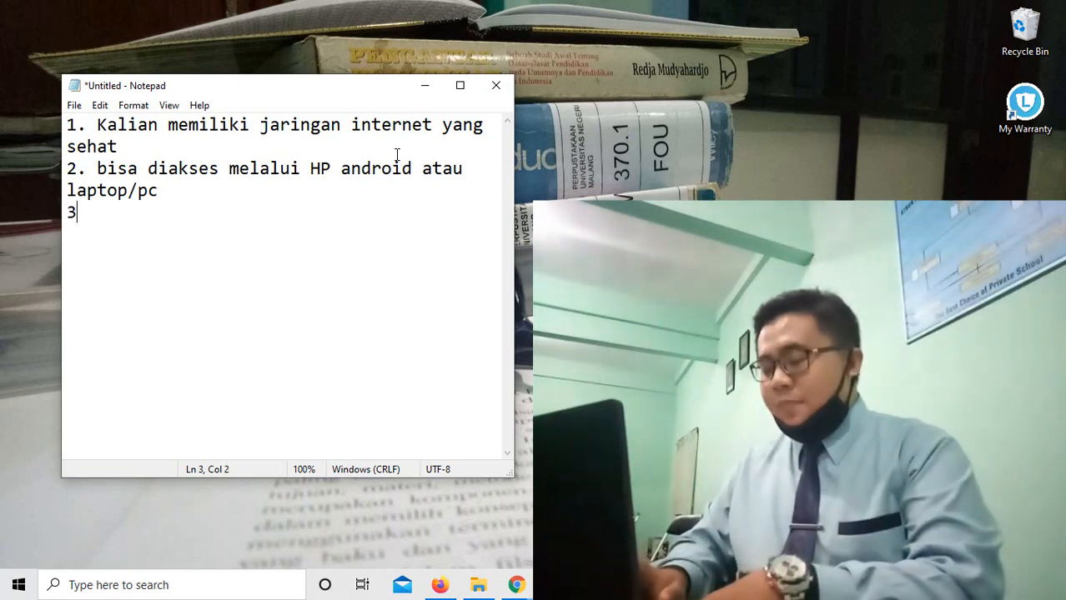
text(. silahkan)
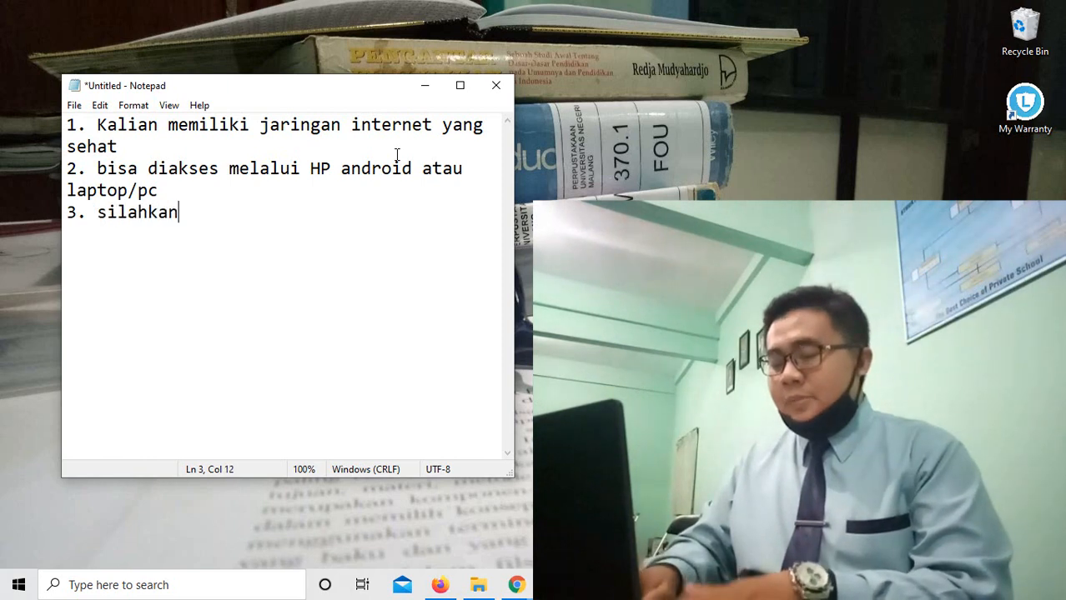
text( akses we)
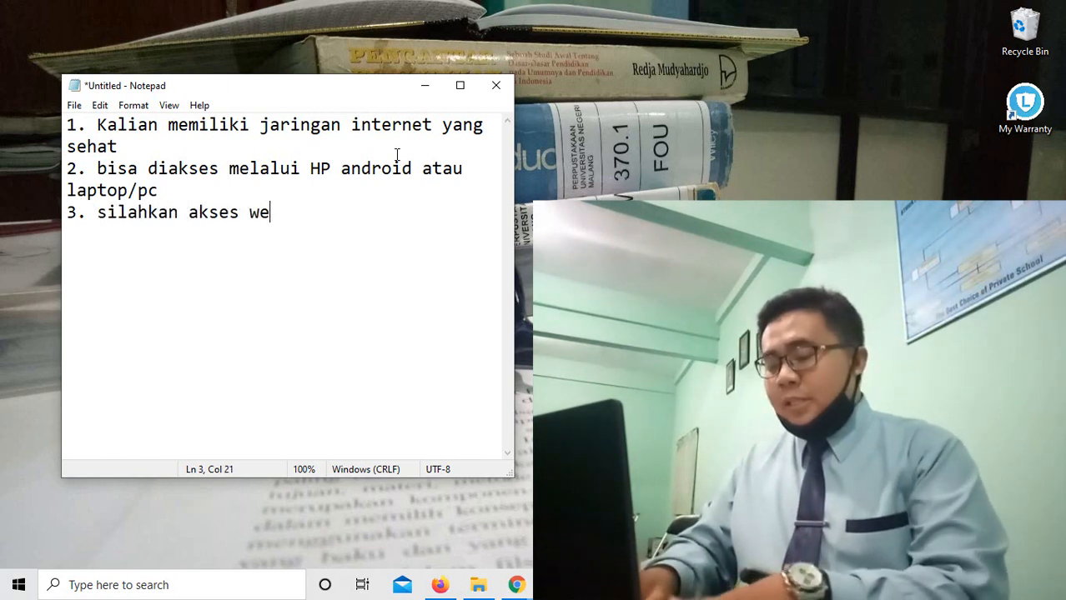
text(bsite resmi)
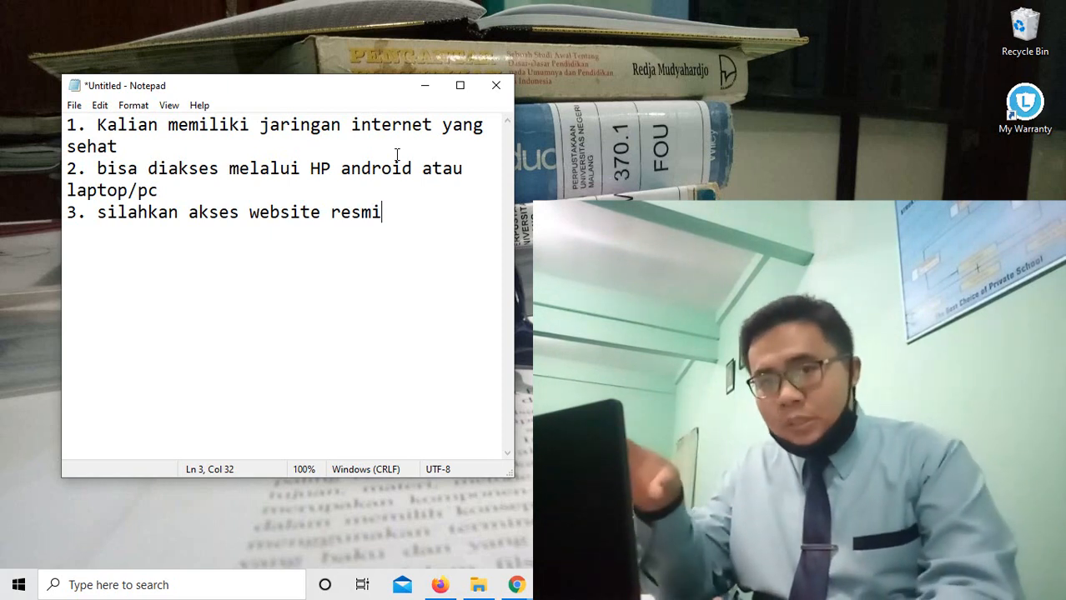
key(Return)
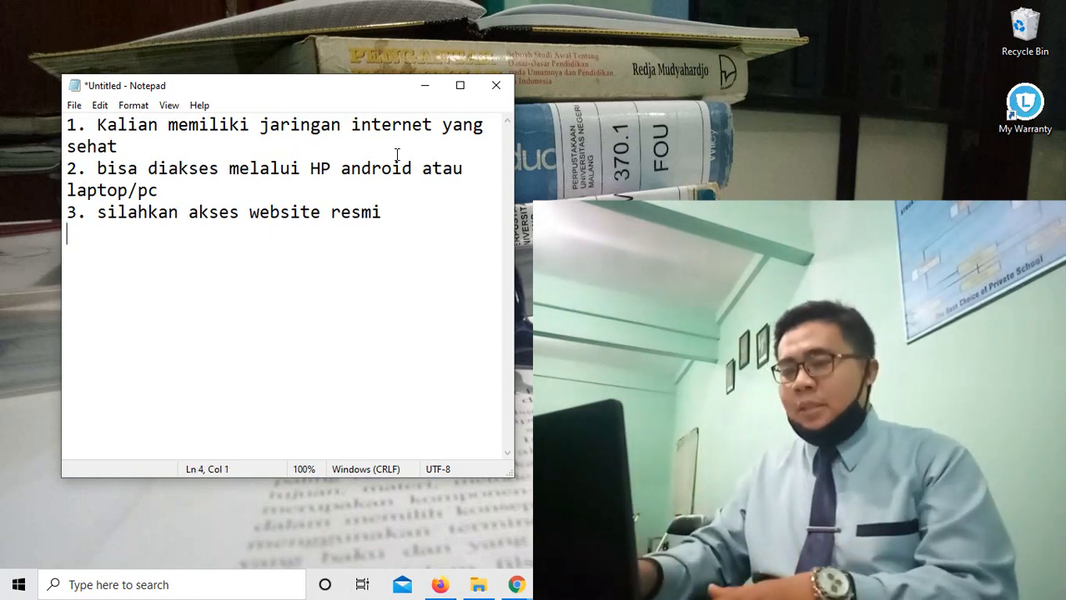
text(mamuham)
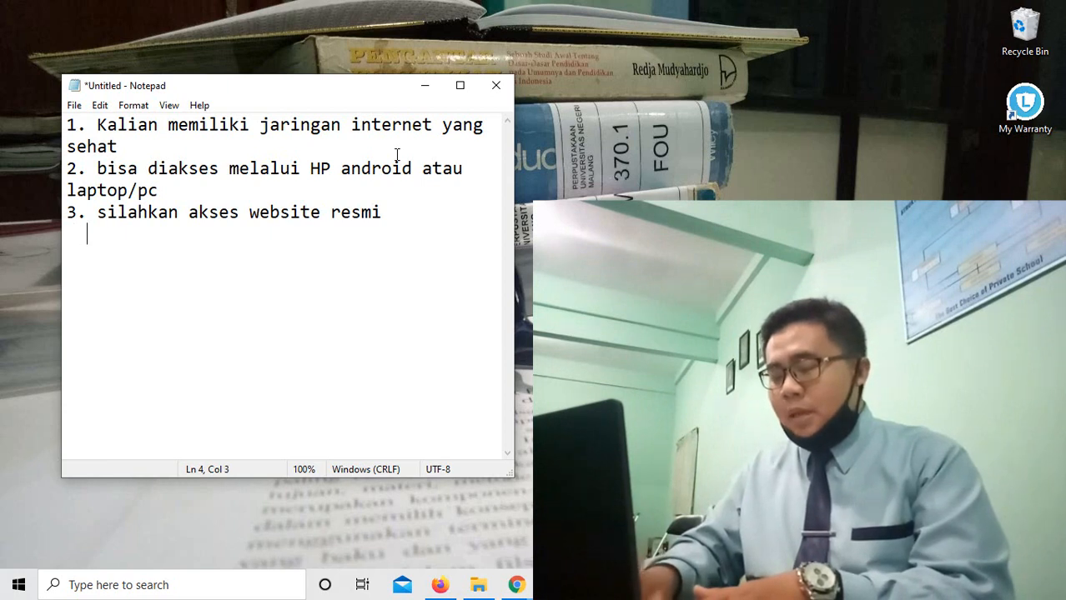
text(madiyah1)
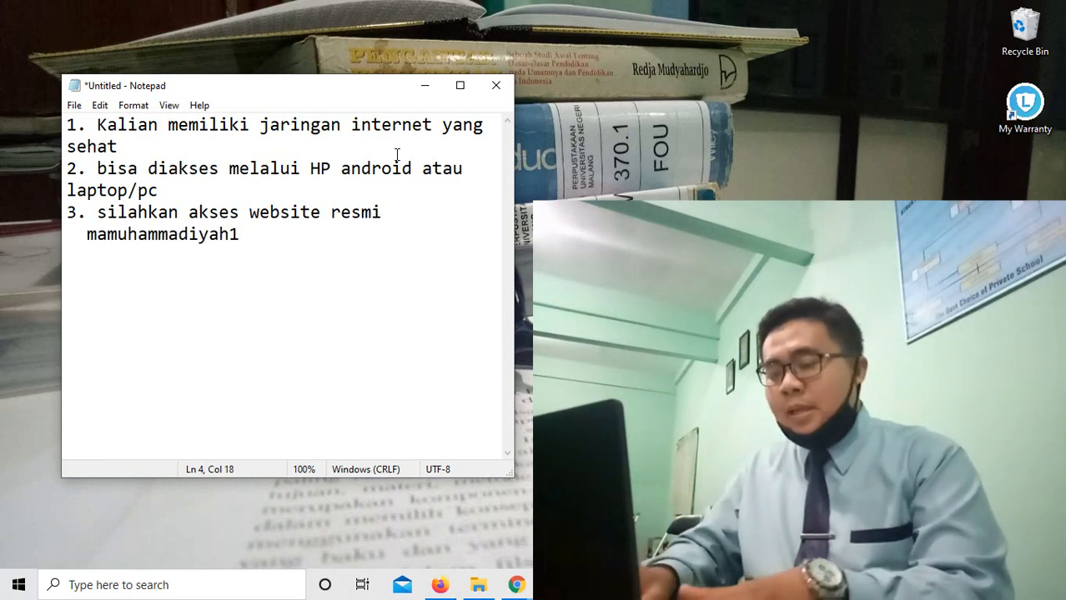
text(mlh)
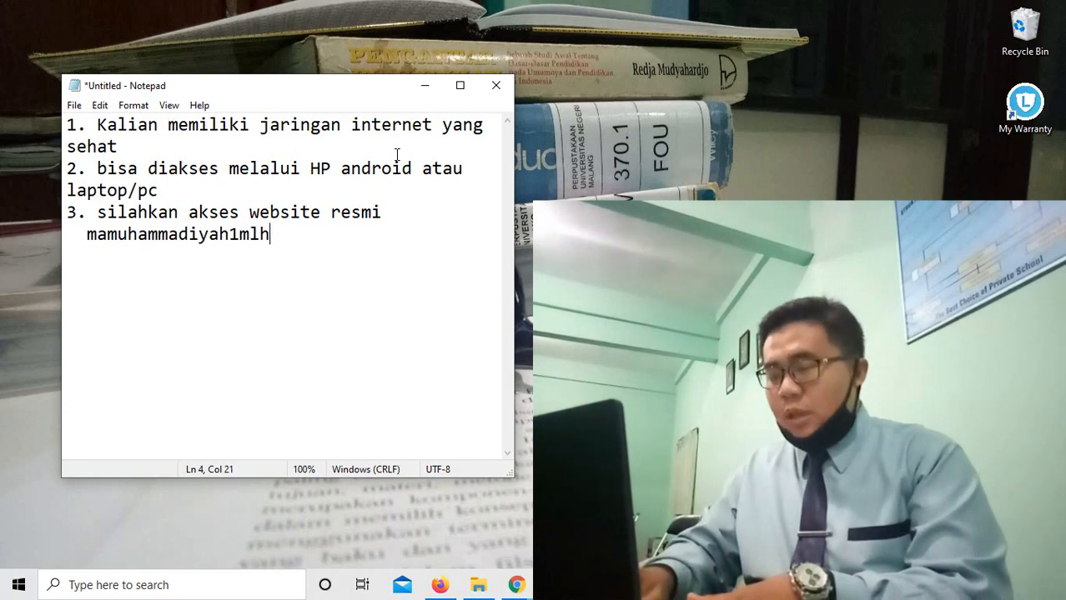
key(BackSpace)
text(g.sch.id)
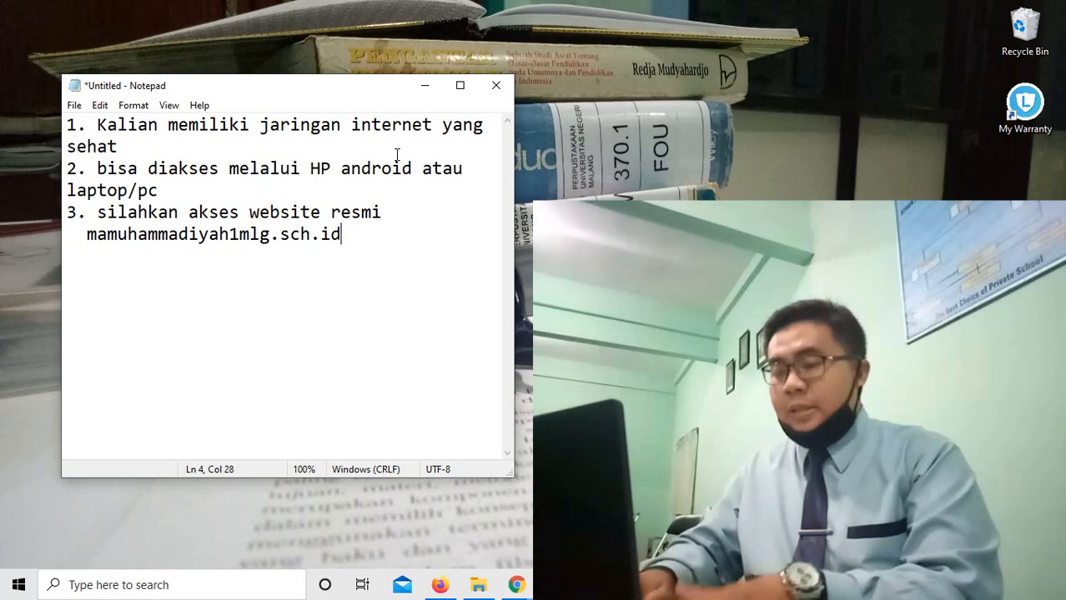
key(shift+Home)
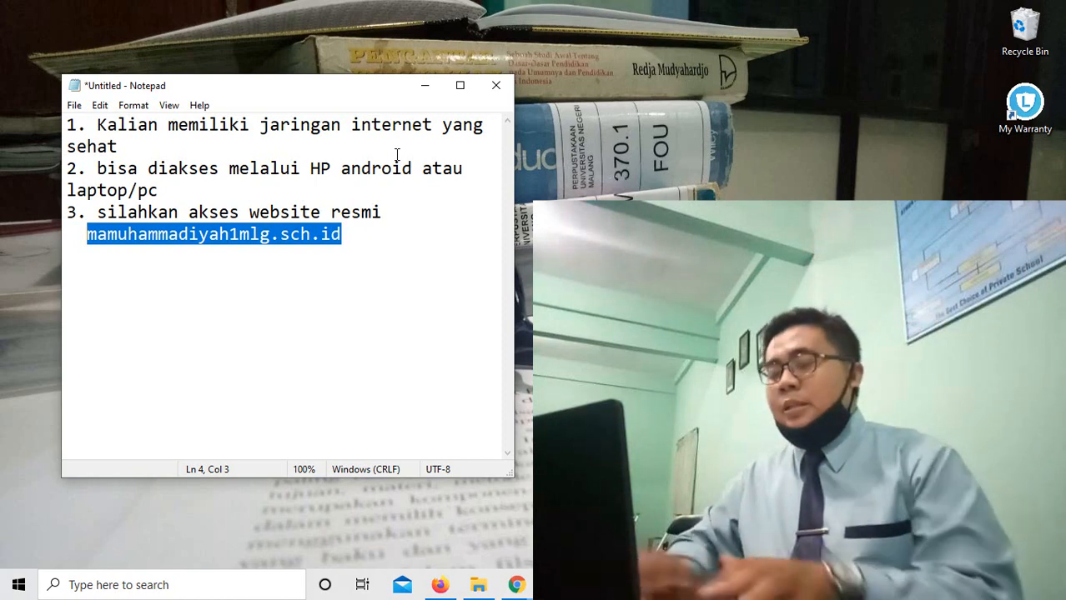
Bring Firefox forward and load mamuhammadiyah1mlg.sch.id in a new tab.
click(440, 585)
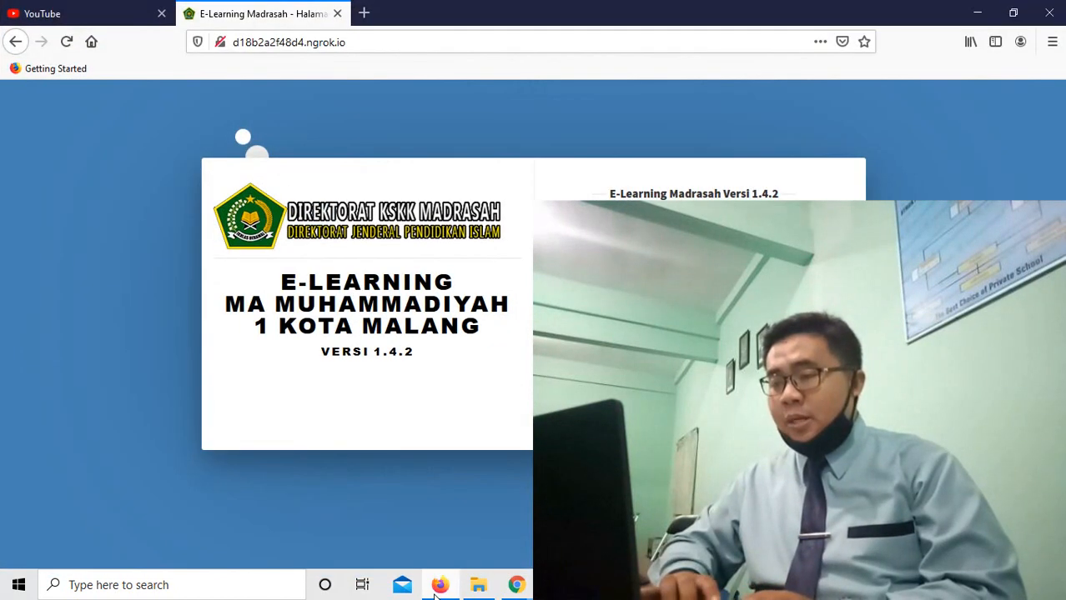
click(365, 13)
click(367, 43)
text(mamuhammadiyah1mlg.sch.id)
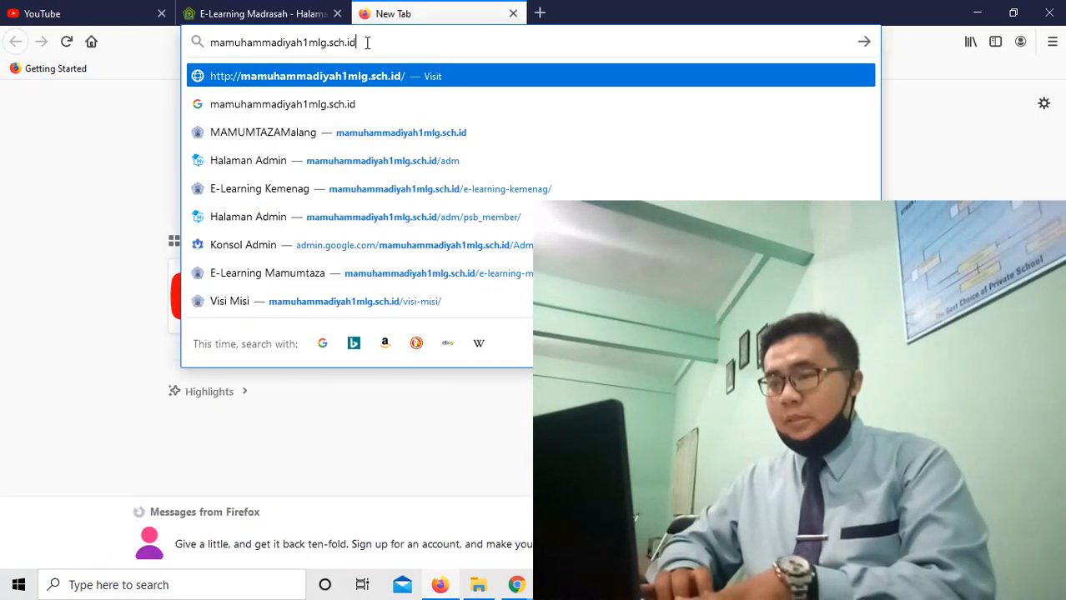
key(Return)
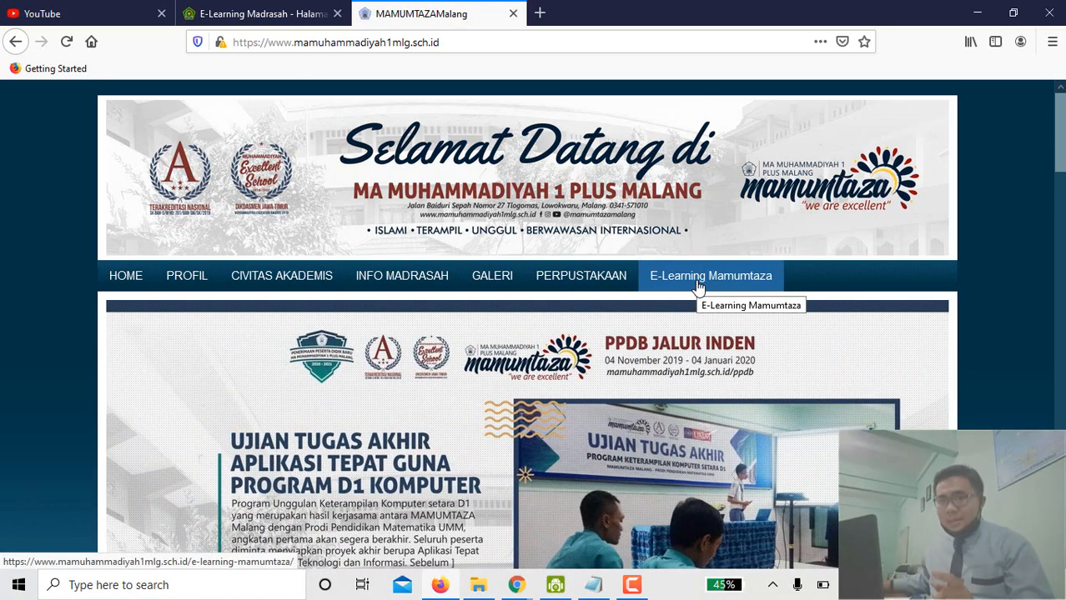
Open and reload the E-Learning Mamumtaza page from the school site's menu.
click(698, 286)
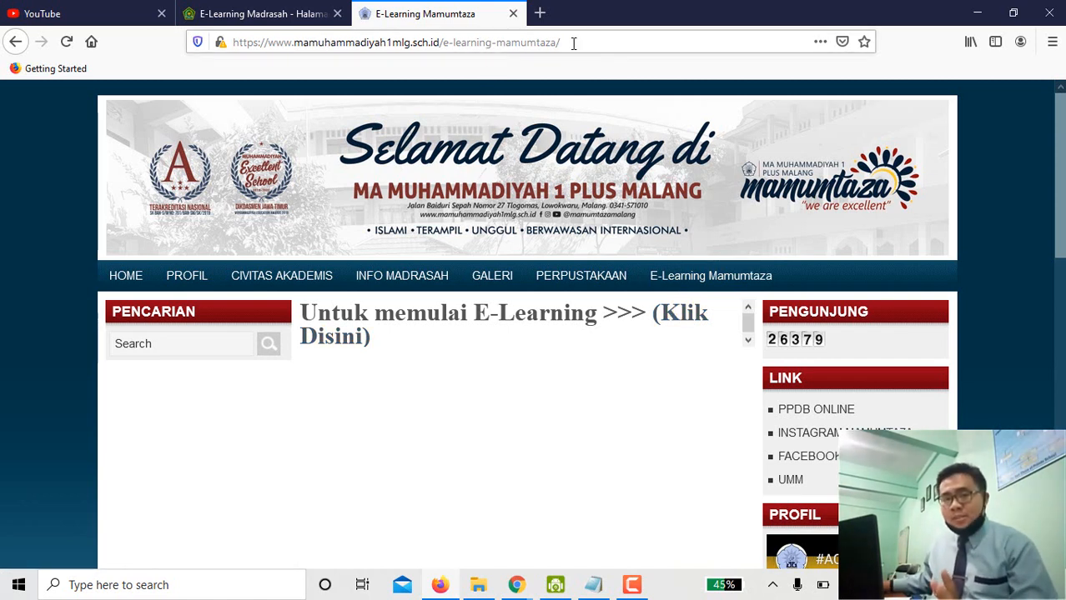
click(654, 279)
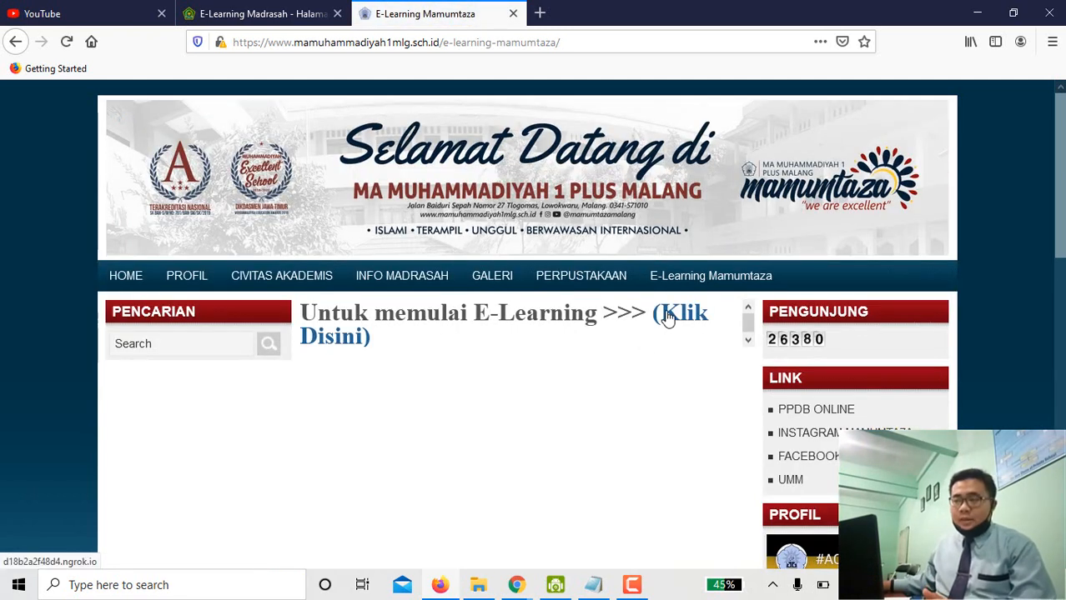
Follow the (Klik Disini) link to the login page and dismiss the insecure-connection warnings.
click(667, 318)
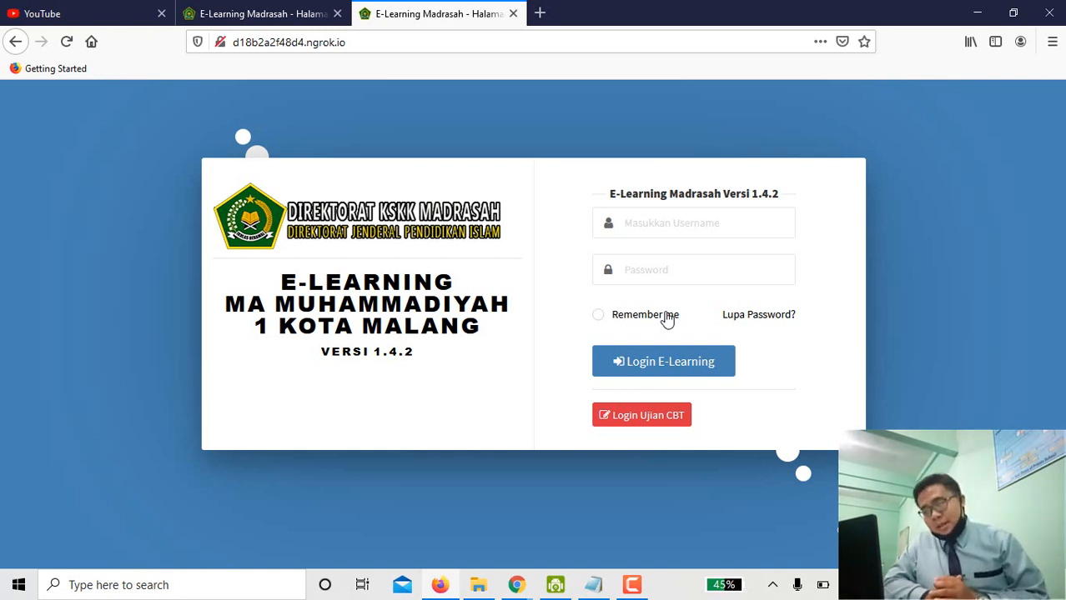
click(705, 231)
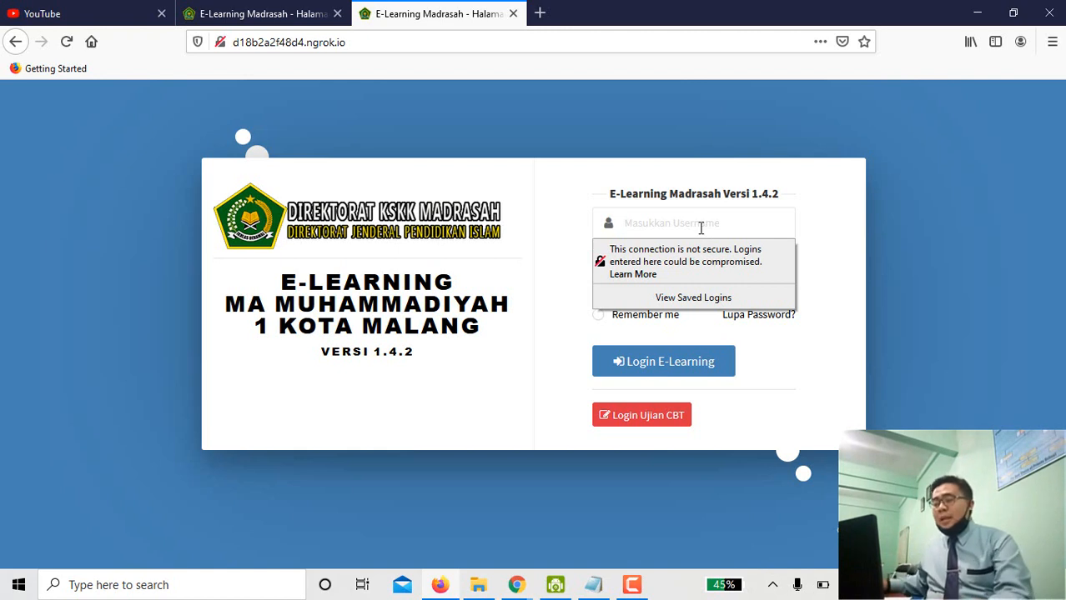
click(700, 227)
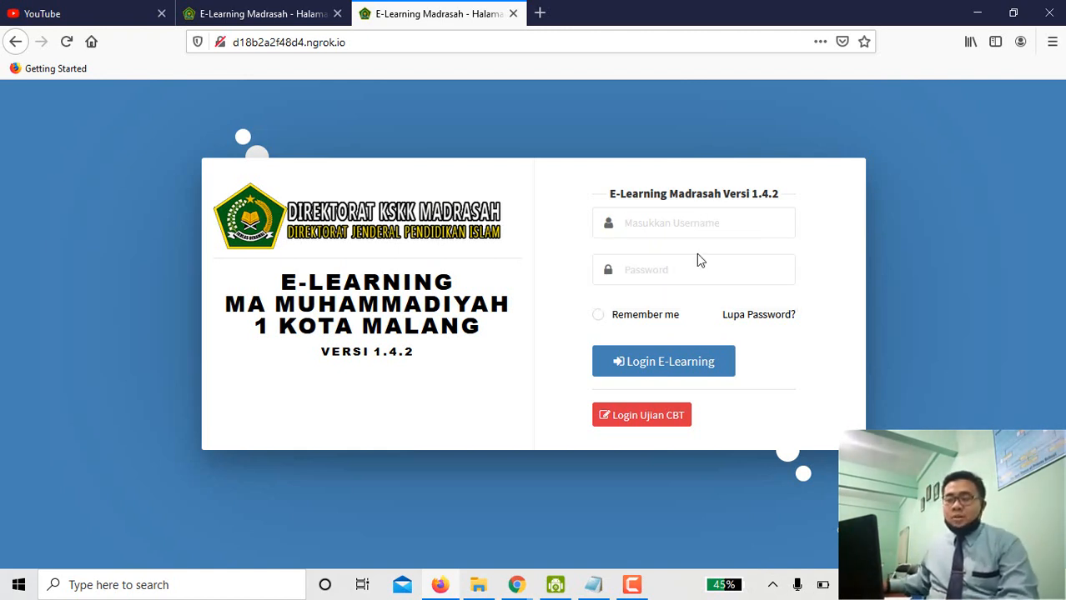
click(684, 276)
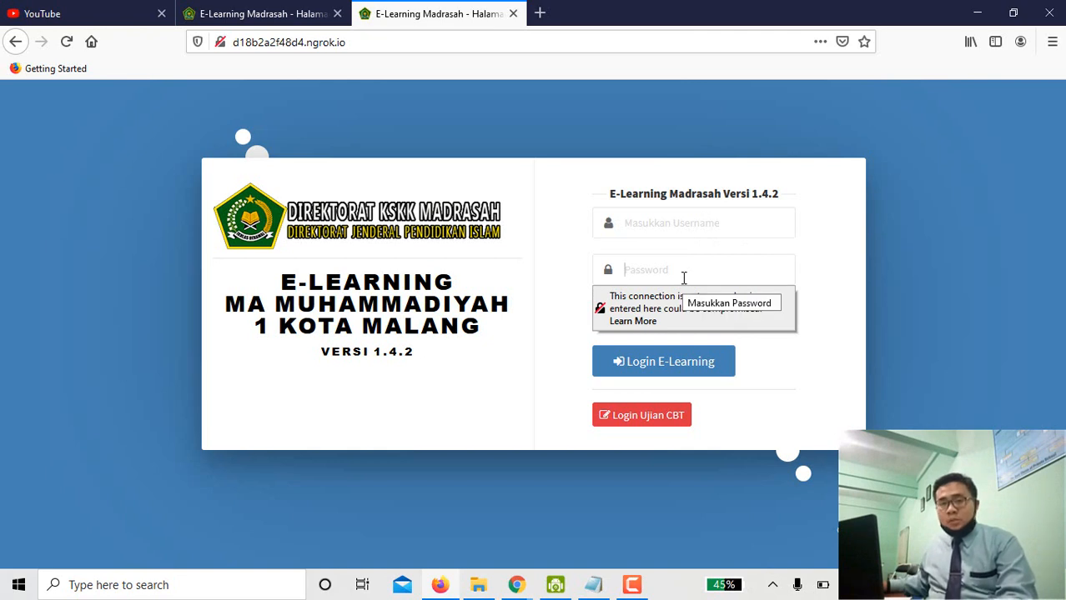
click(708, 233)
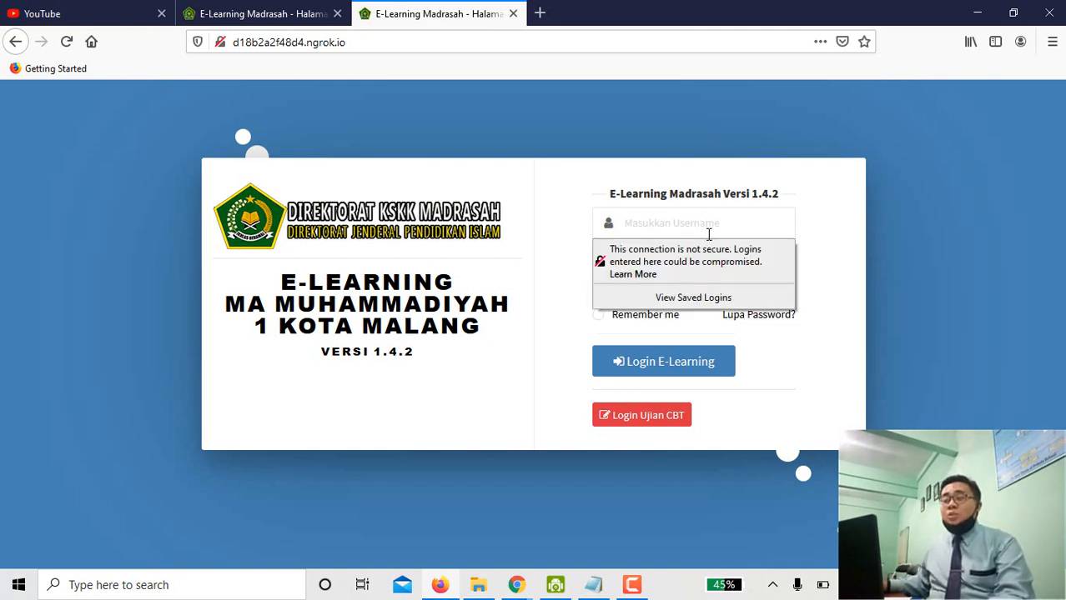
click(813, 271)
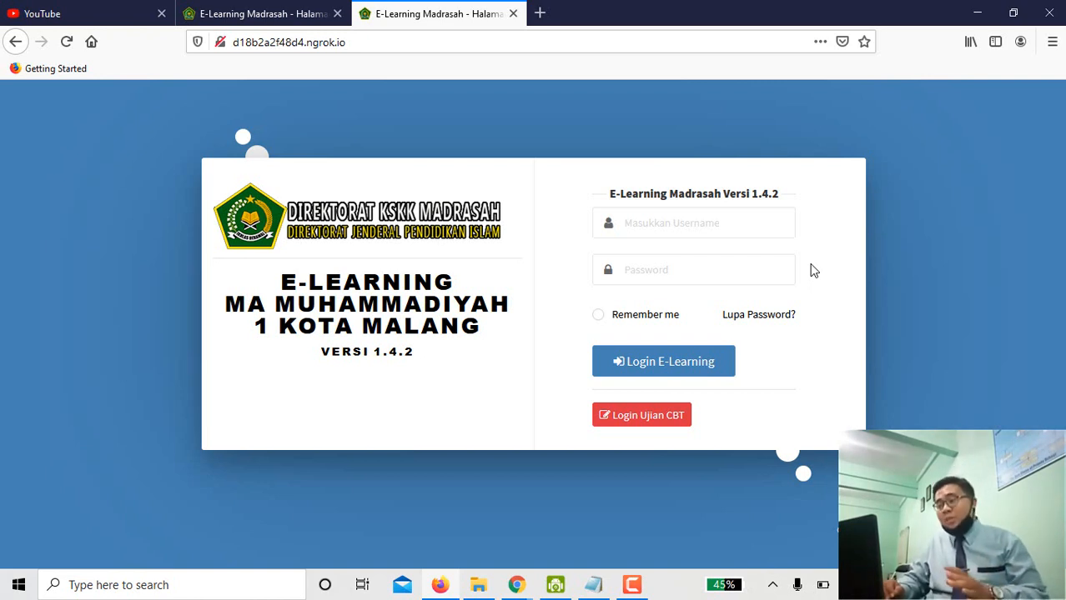
Enter the student username and password, tick Remember me, and log in.
click(765, 229)
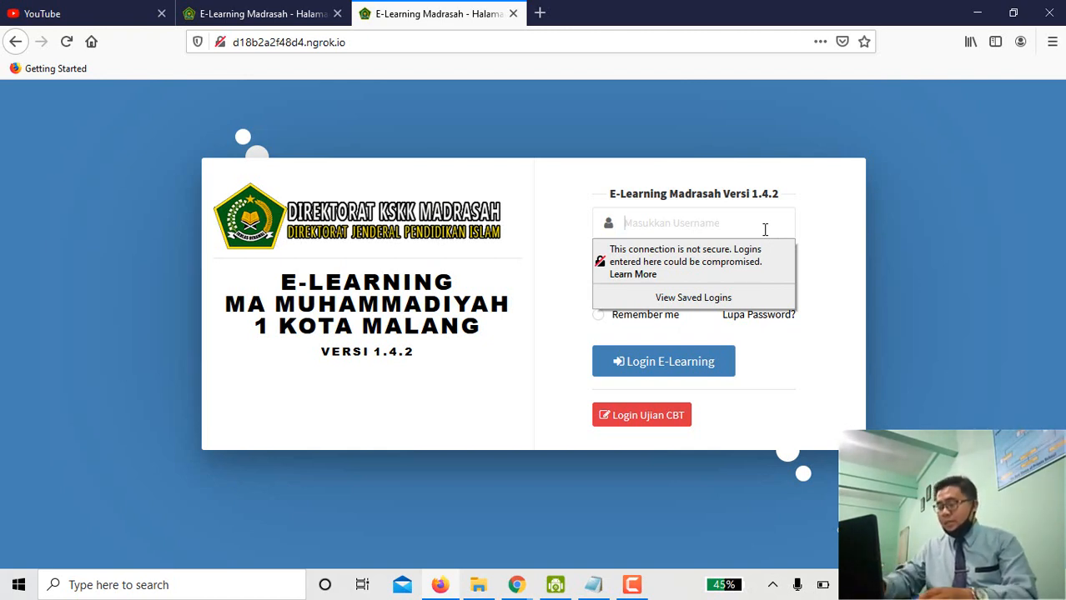
text(00000)
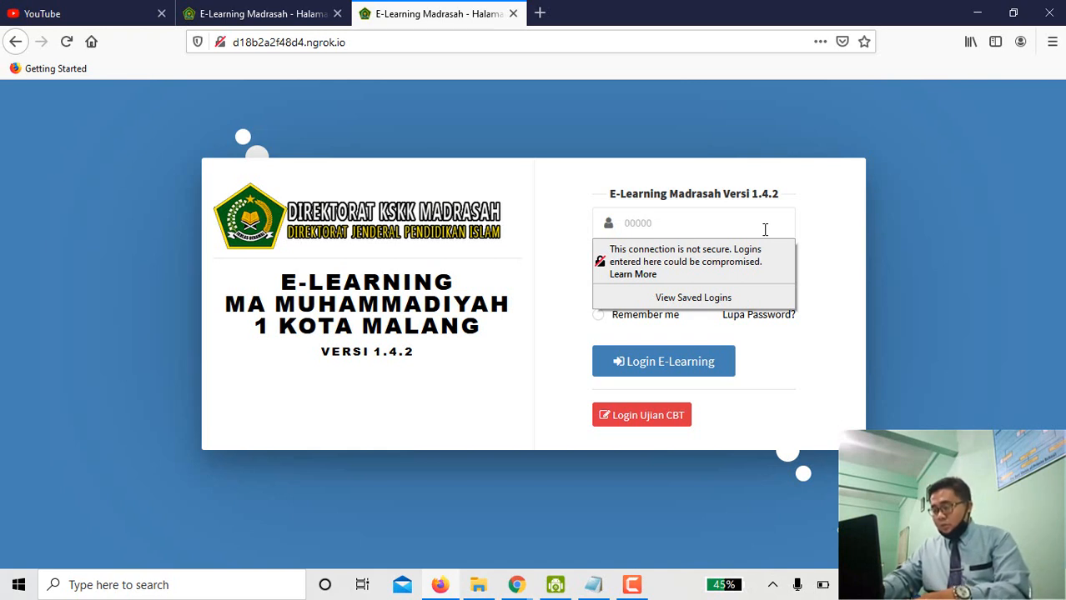
text(12345)
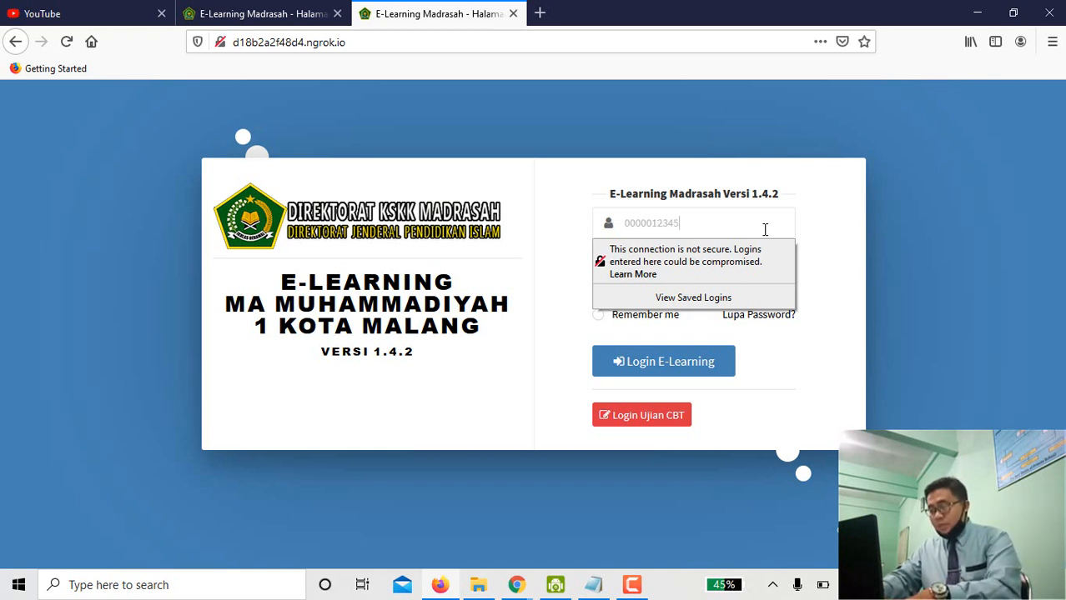
click(771, 255)
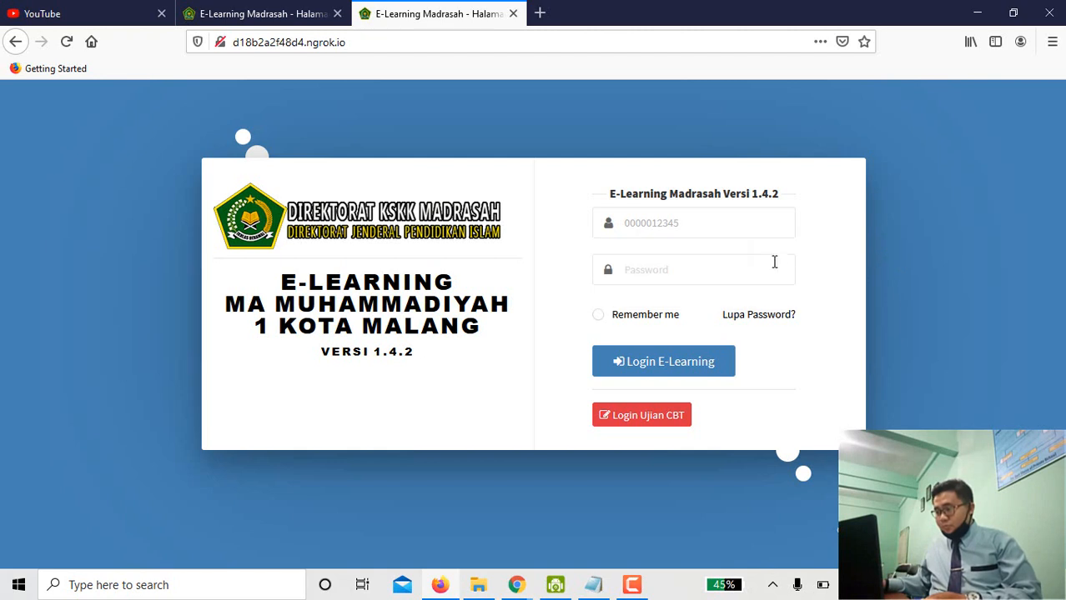
click(748, 272)
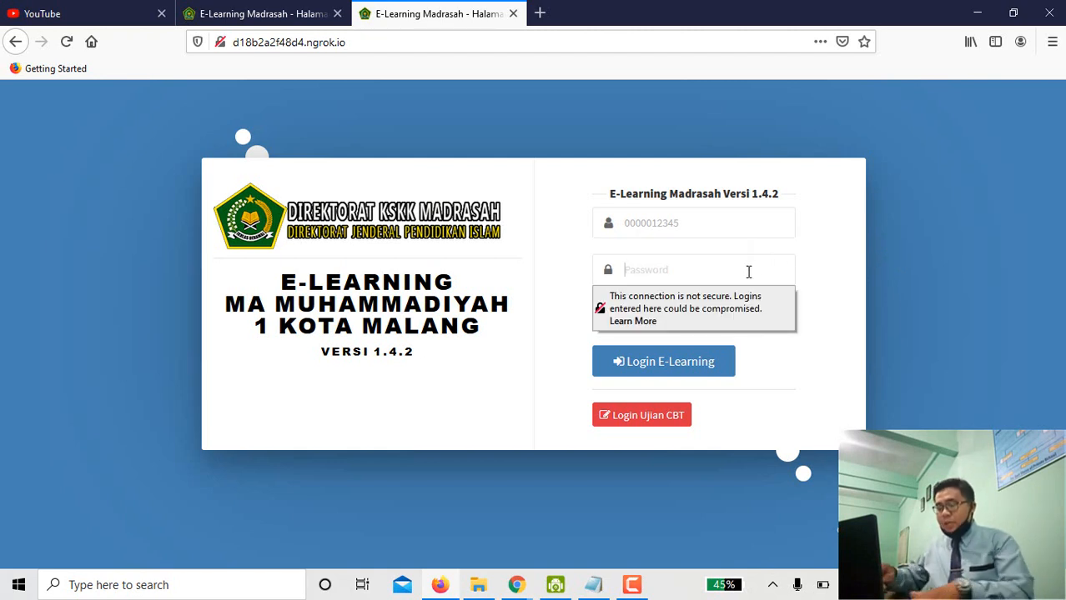
text(••••)
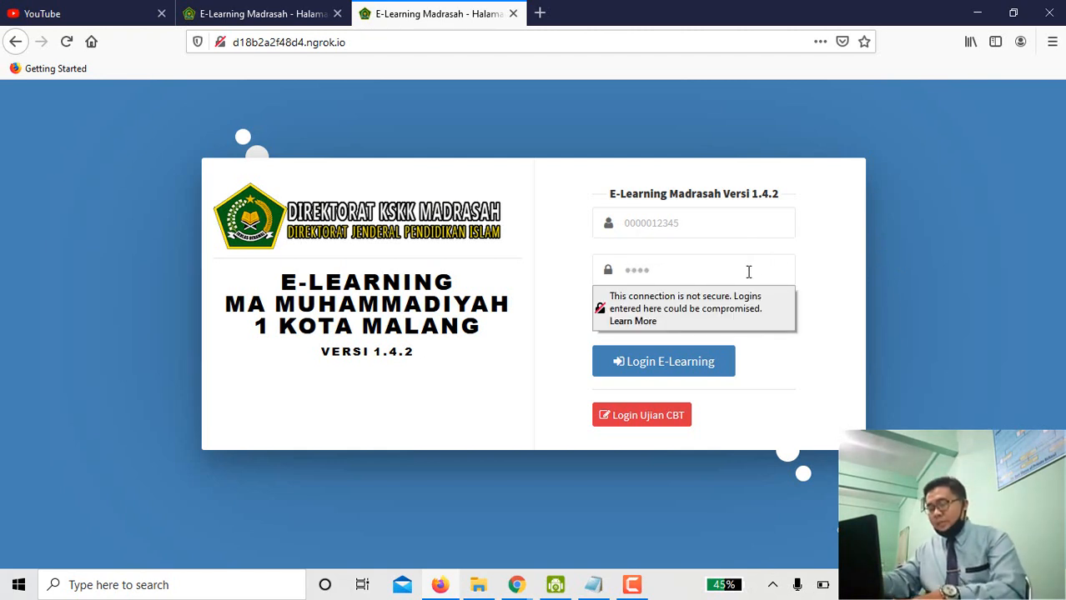
text(••••)
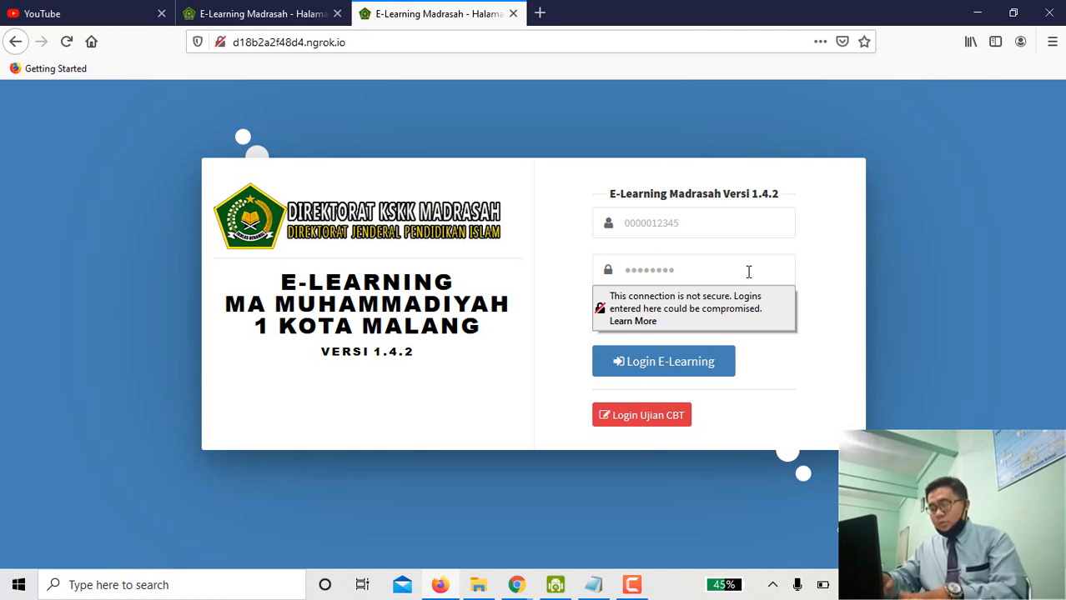
click(839, 254)
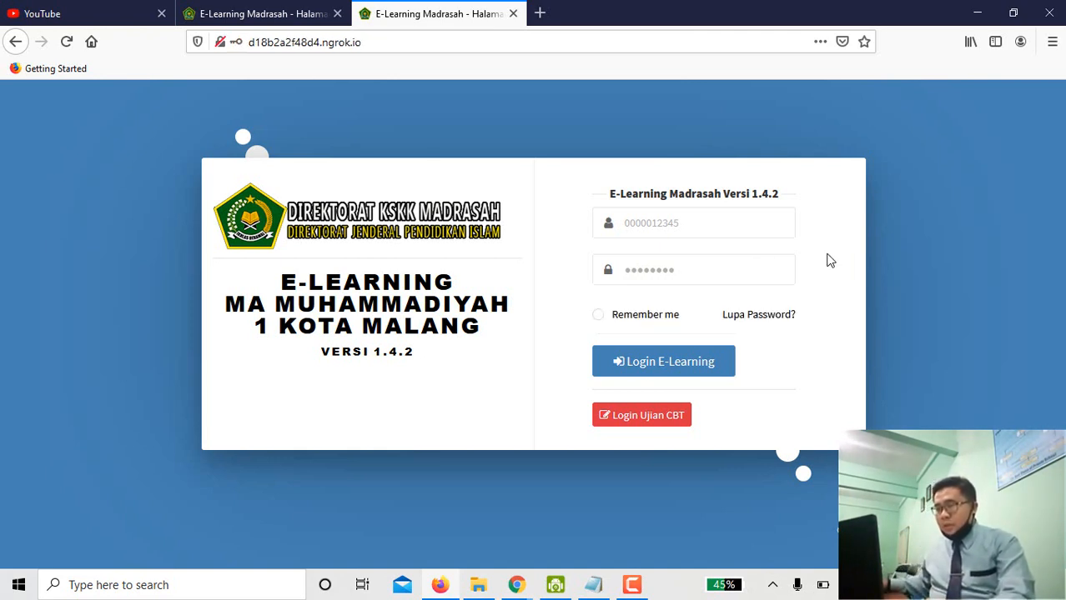
click(598, 318)
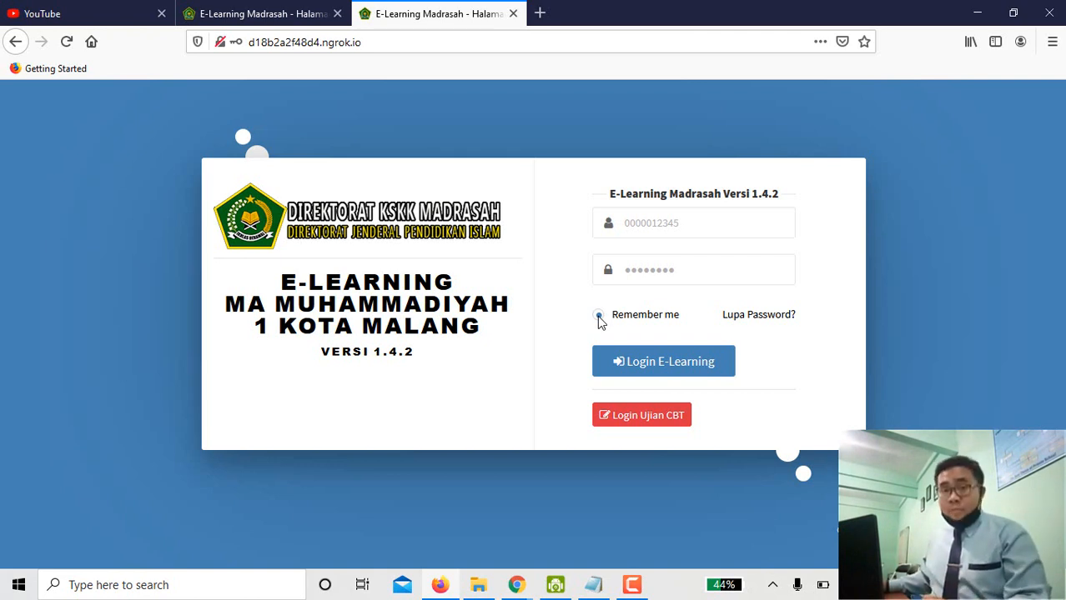
click(641, 371)
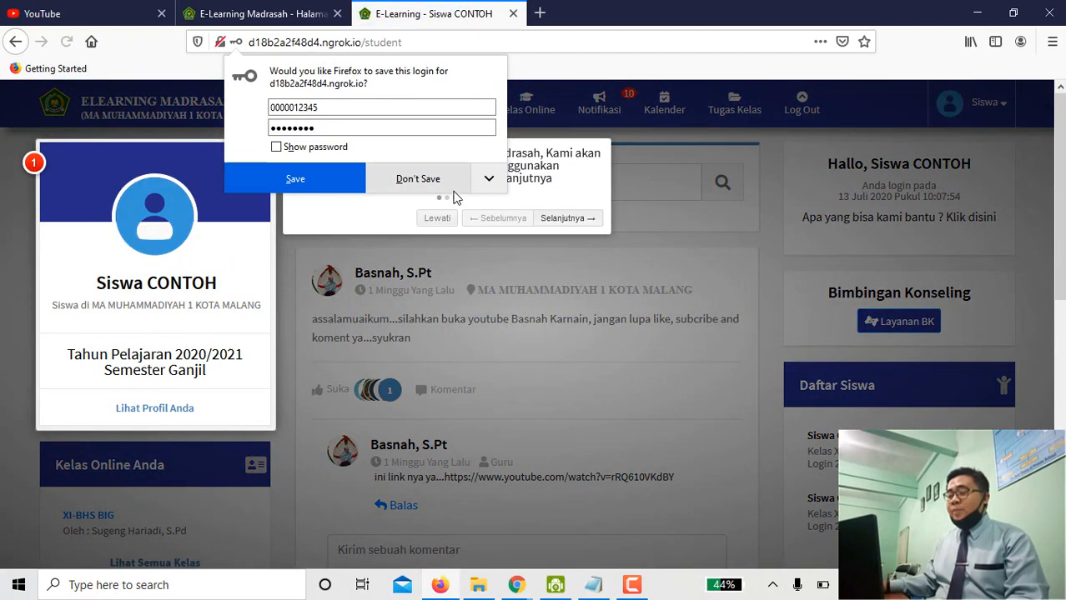
Decline Firefox's save-login offer, skip the welcome tour with Lewati, and scroll the dashboard.
click(443, 189)
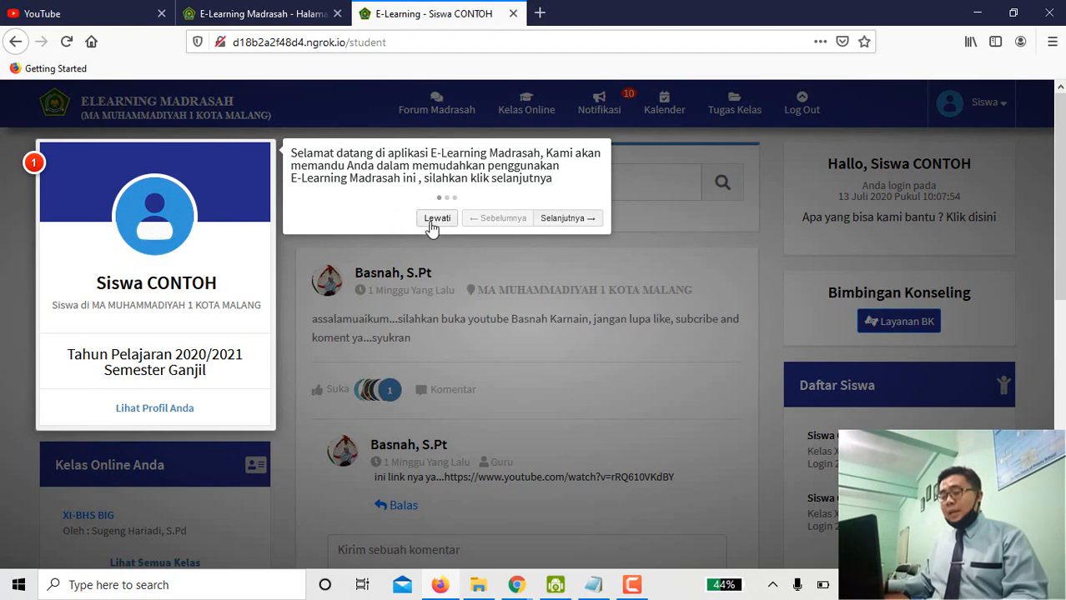
click(435, 220)
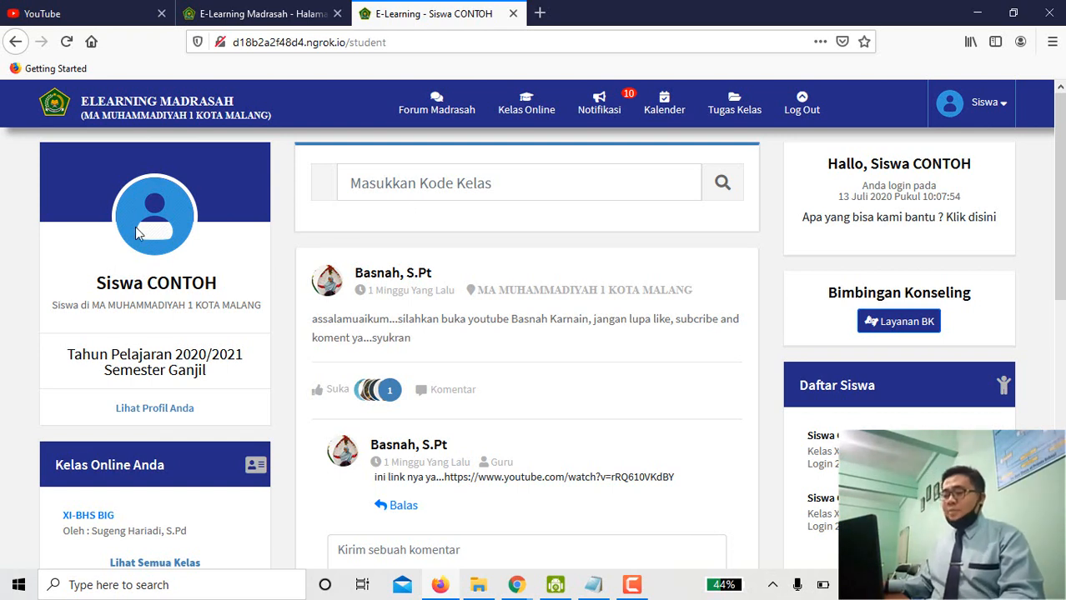
drag(96, 286, 220, 288)
click(220, 287)
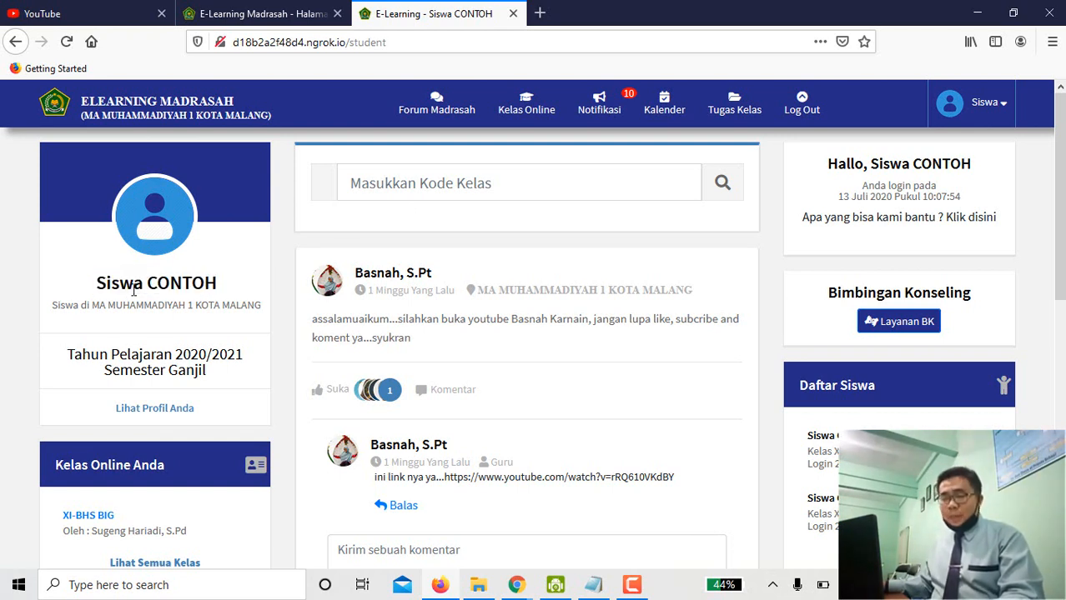
scroll(133, 292, down, 4)
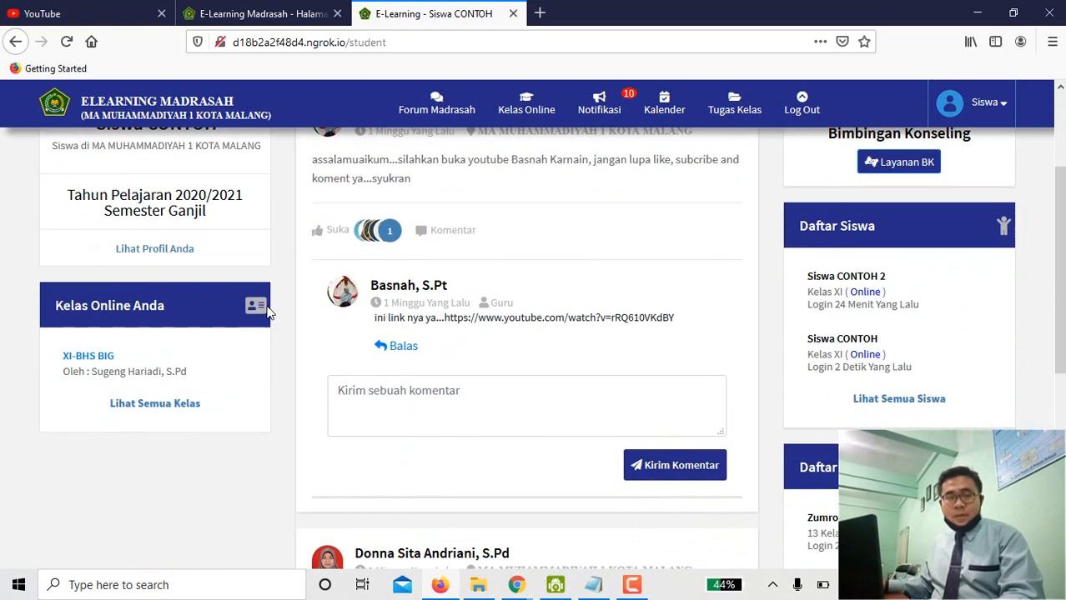
scroll(358, 316, up, 3)
scroll(365, 315, up, 1)
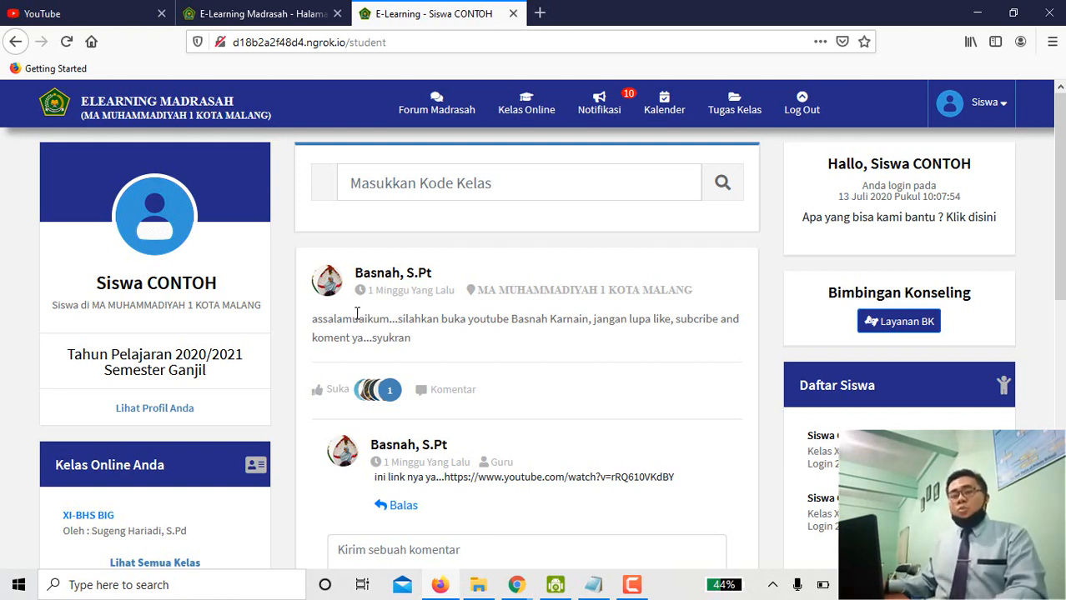
scroll(257, 331, down, 3)
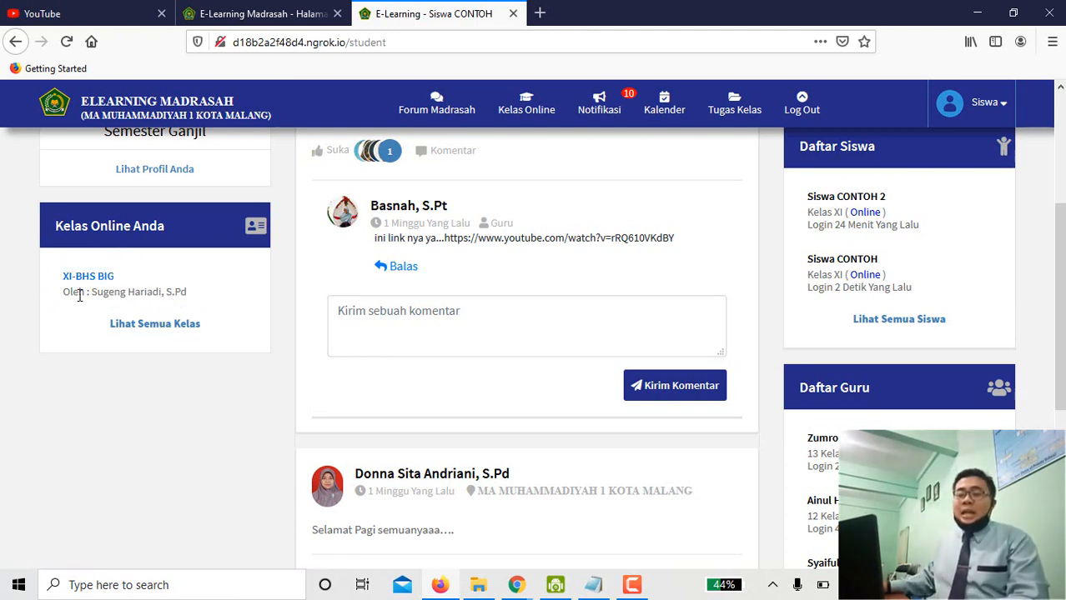
drag(91, 293, 187, 291)
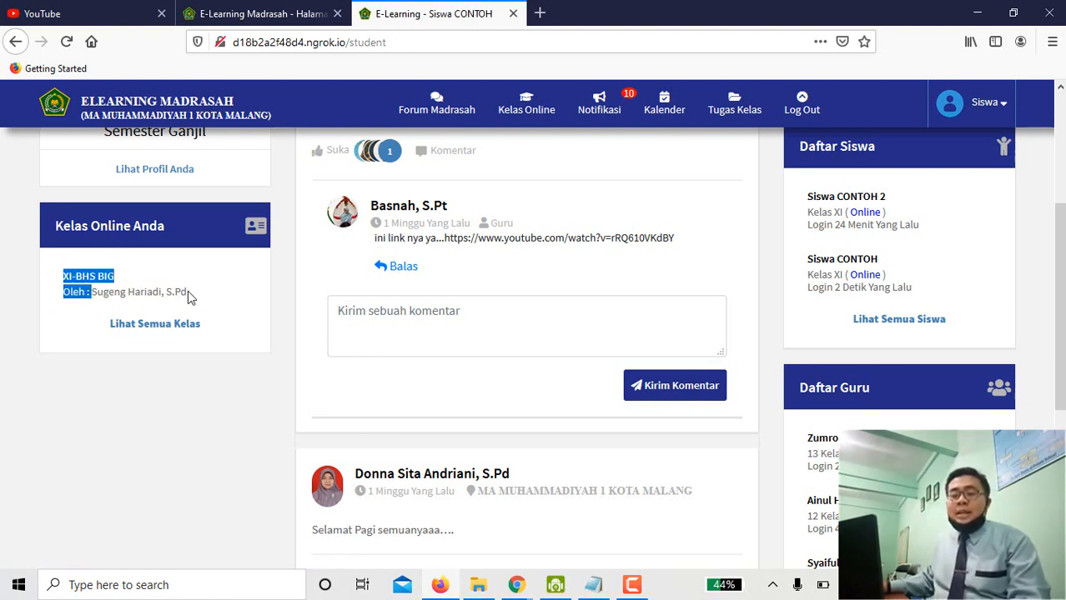
click(187, 290)
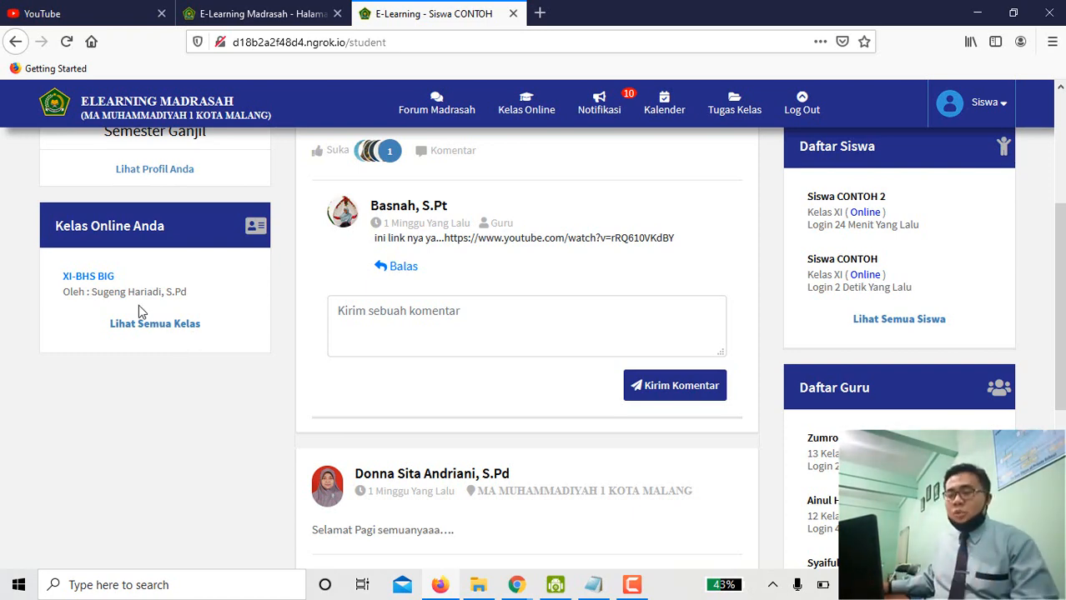
scroll(187, 289, up, 5)
mouse_move(519, 123)
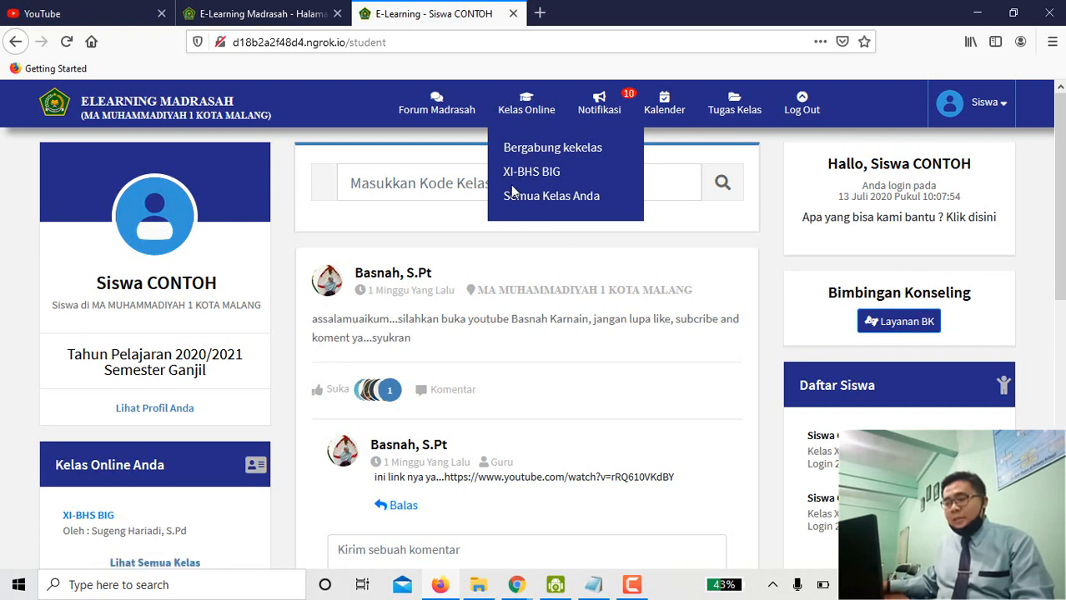
scroll(195, 338, down, 3)
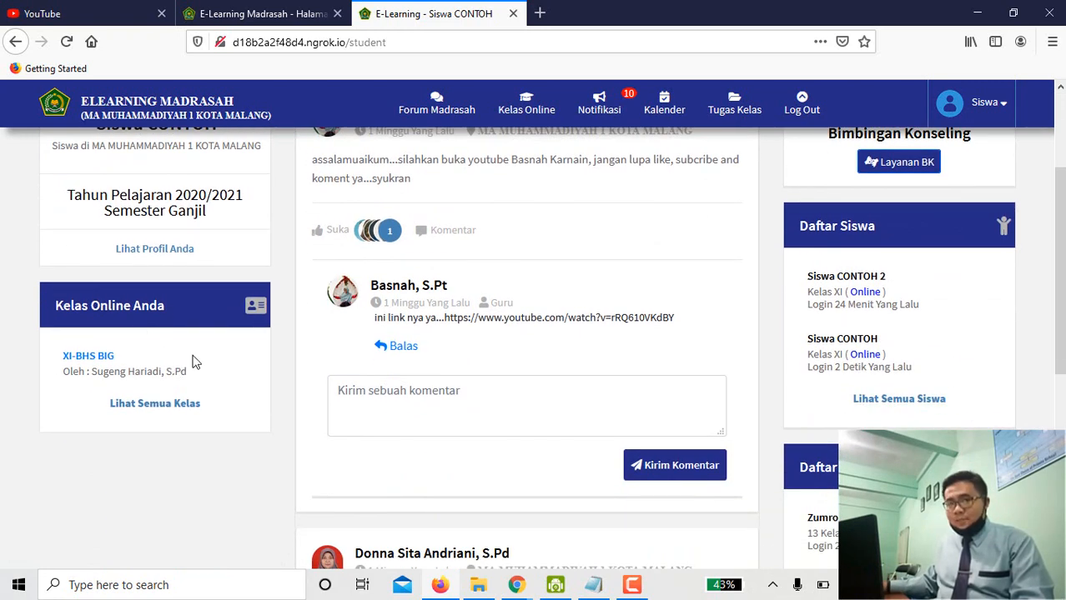
Open the XI-BHS BIG class from Kelas Online Anda, briefly highlighting its title.
click(107, 364)
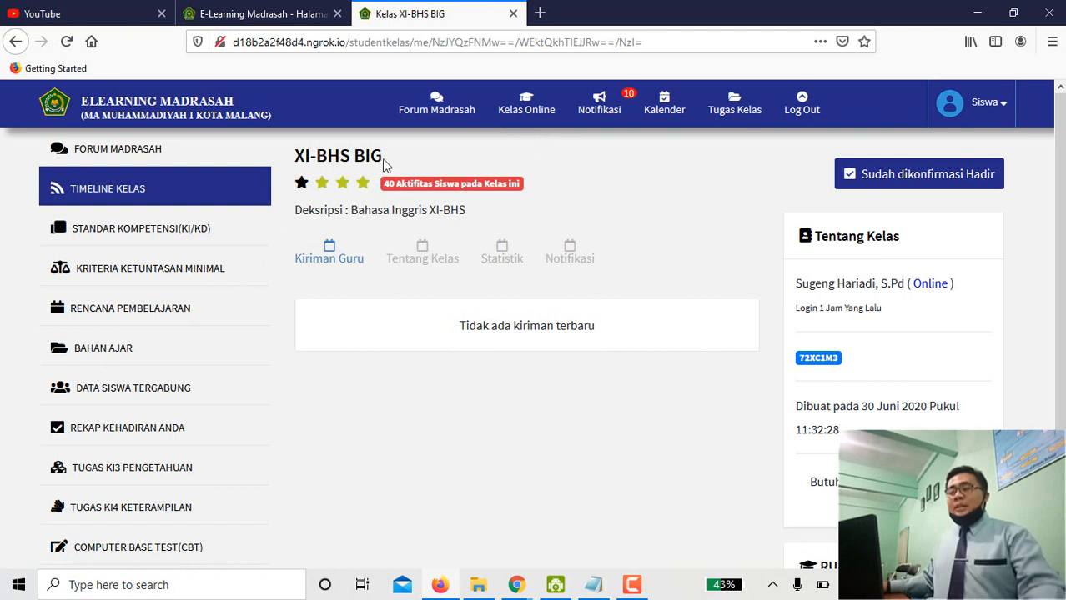
drag(385, 164, 297, 169)
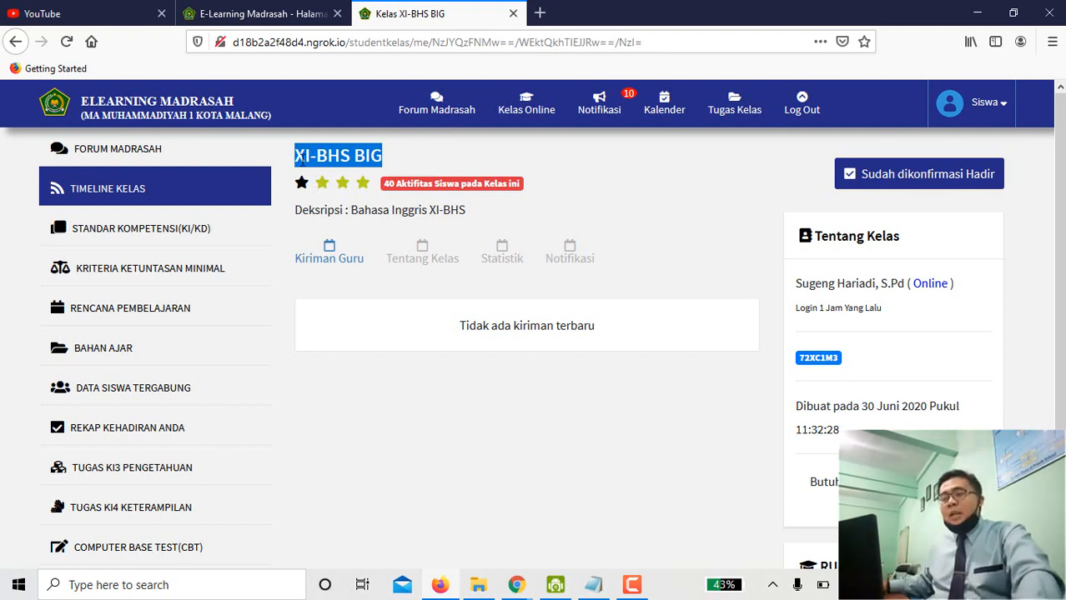
drag(308, 160, 343, 154)
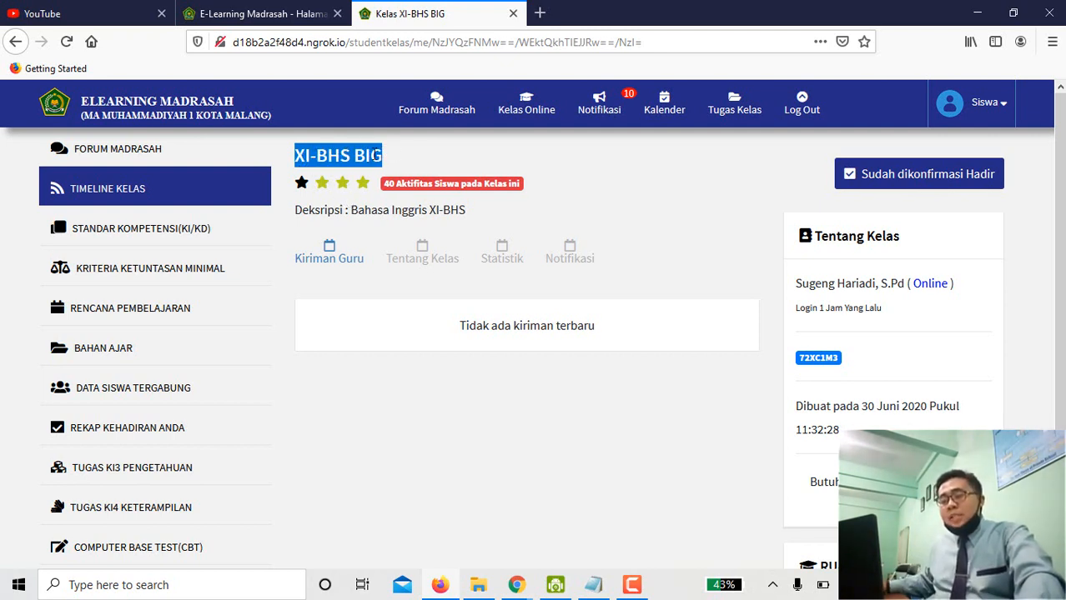
click(419, 158)
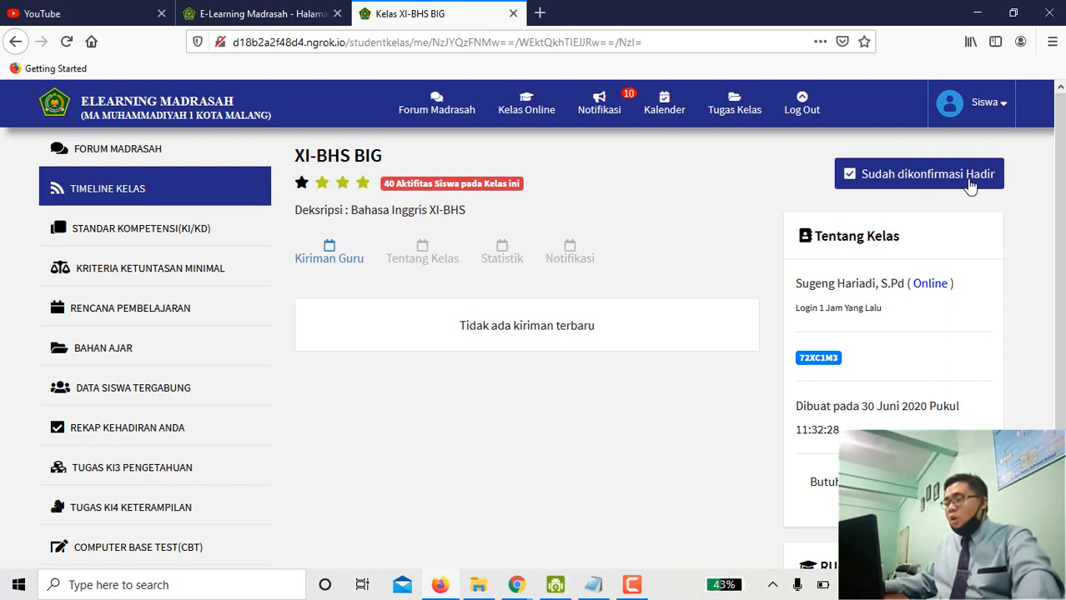
View the class attendance record via 'Sudah dikonfirmasi Hadir', then go back.
click(870, 178)
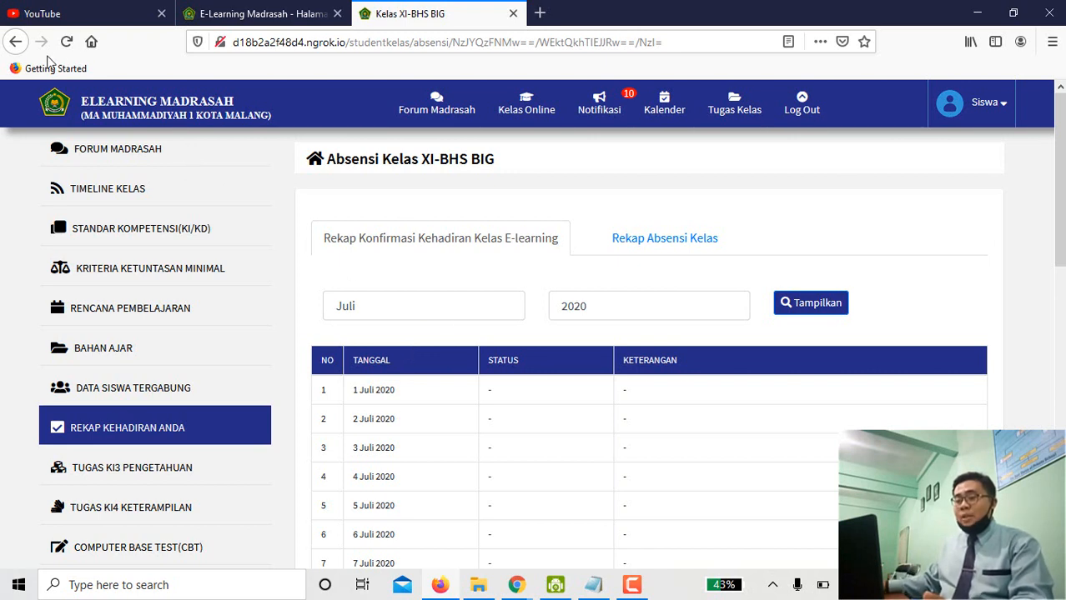
click(17, 43)
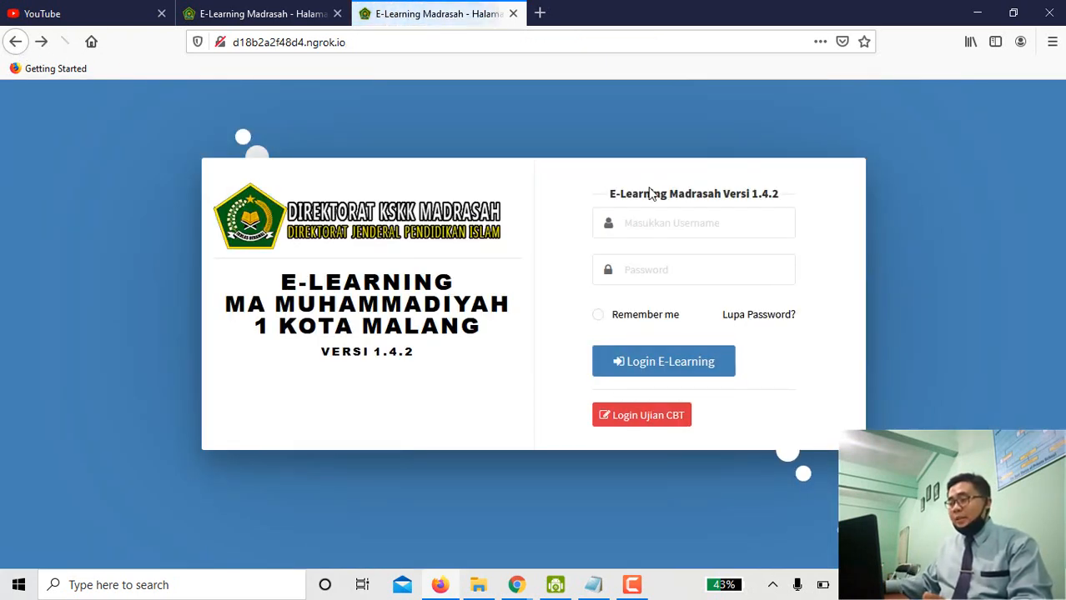
Log back in to E-Learning with the student username and password.
click(658, 223)
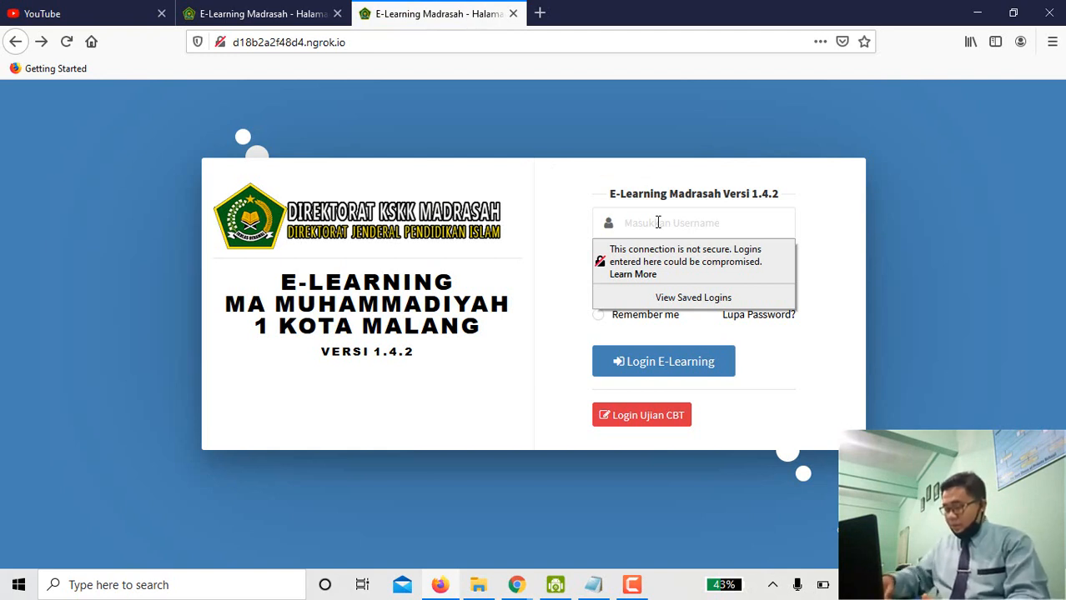
text(0)
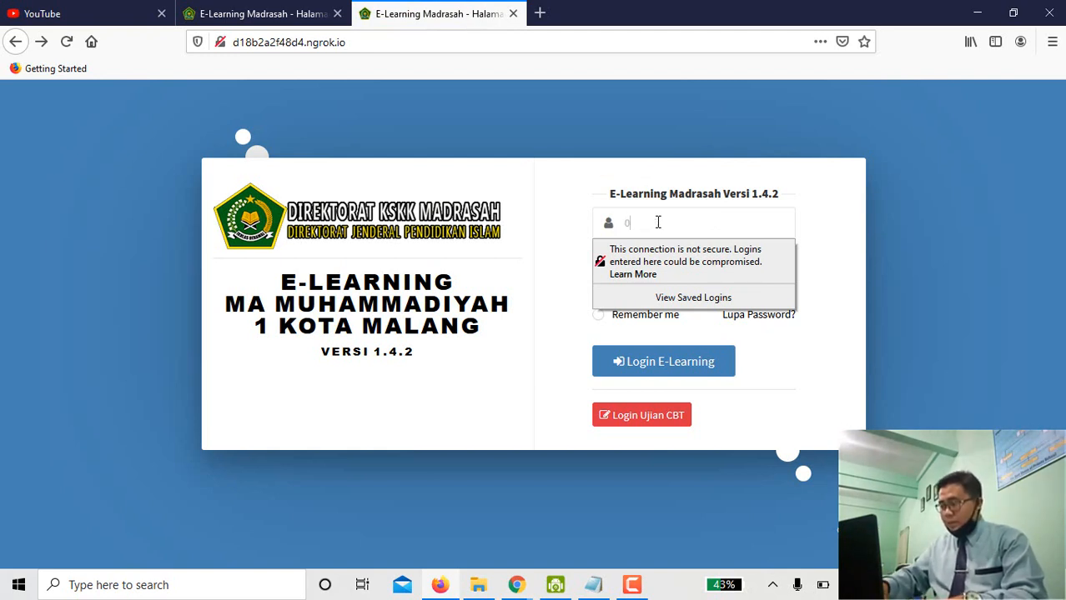
text(000)
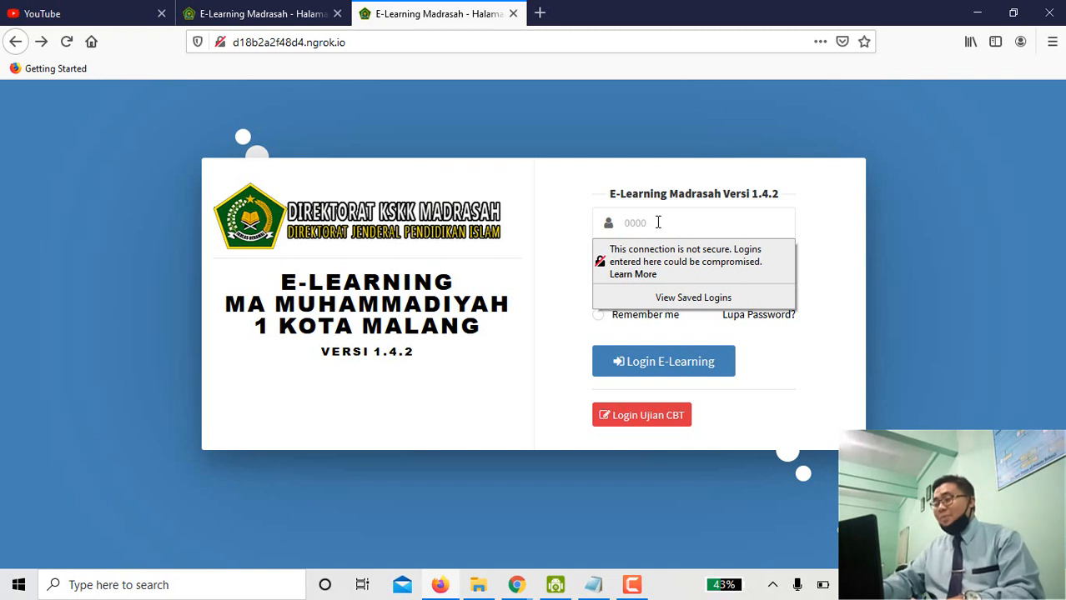
text(12345)
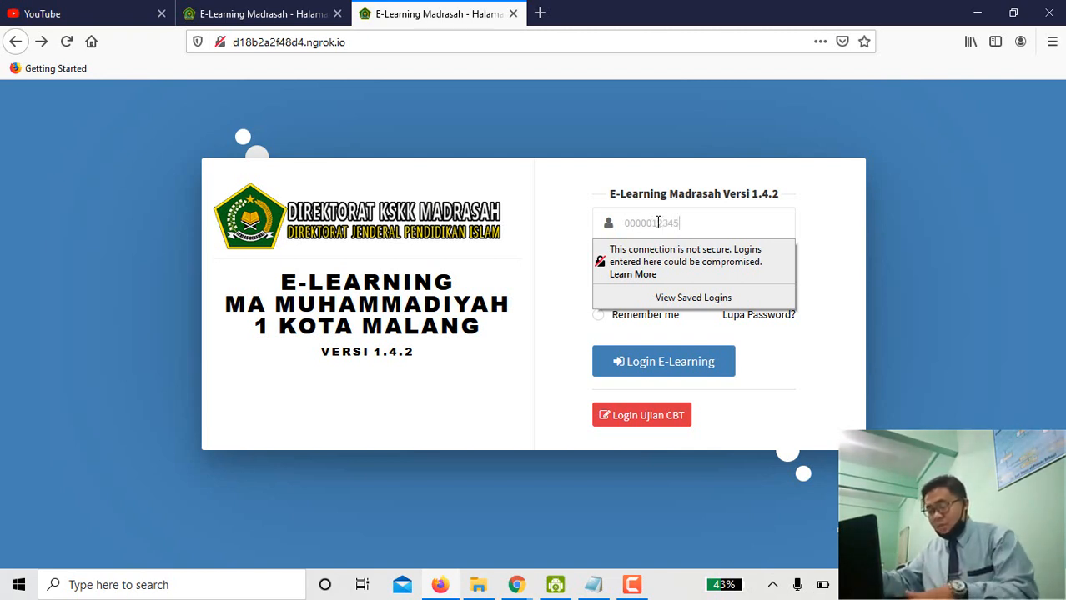
key(Tab)
text(12345678)
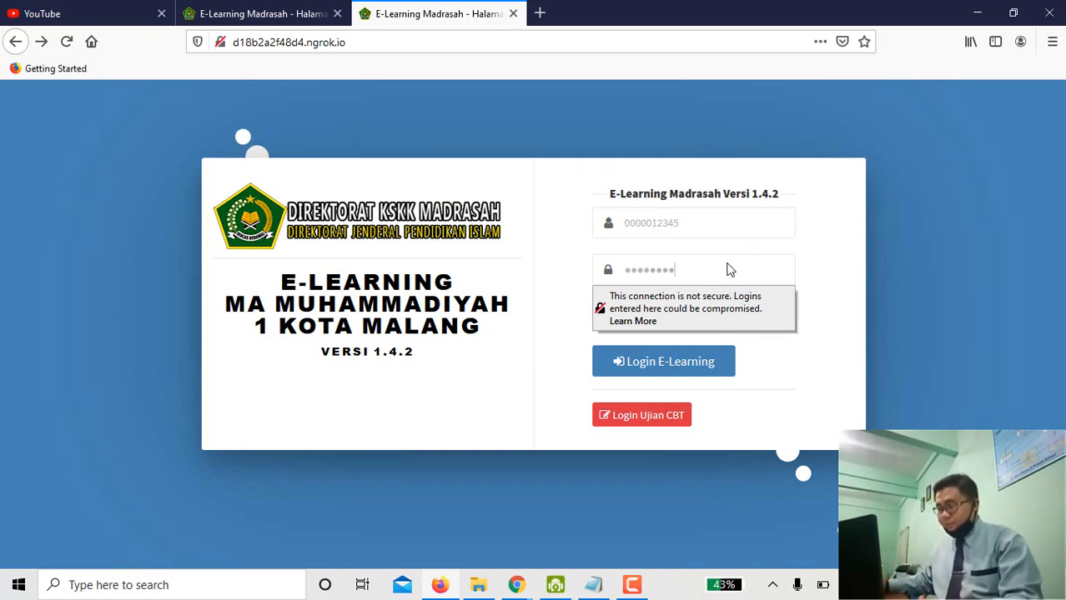
click(686, 363)
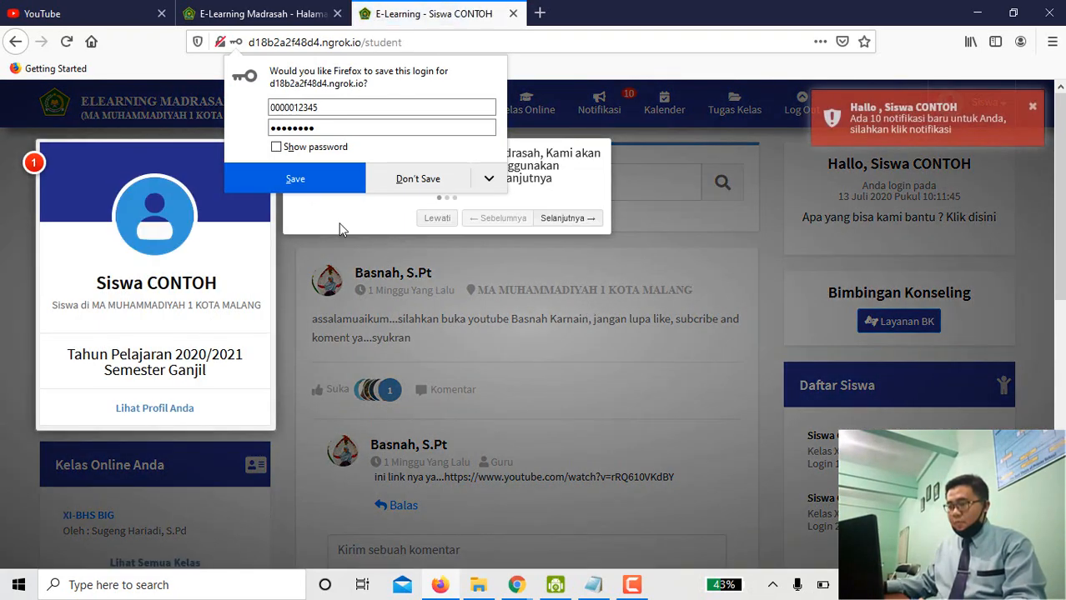
Decline saving the login, close the tour popup, and open the XI-BHS BIG class.
click(370, 217)
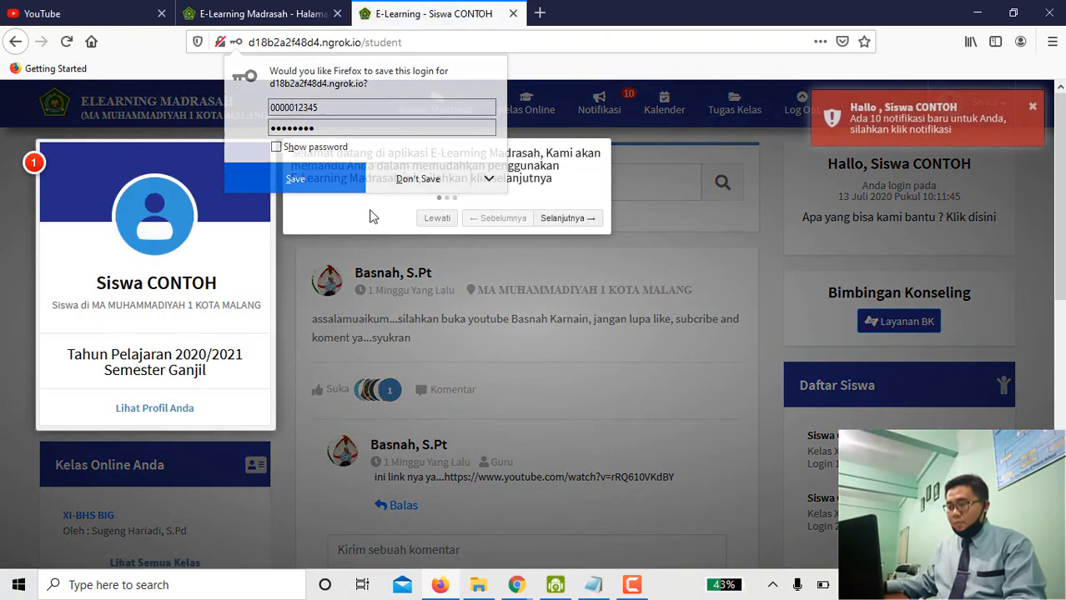
click(354, 245)
scroll(166, 399, down, 3)
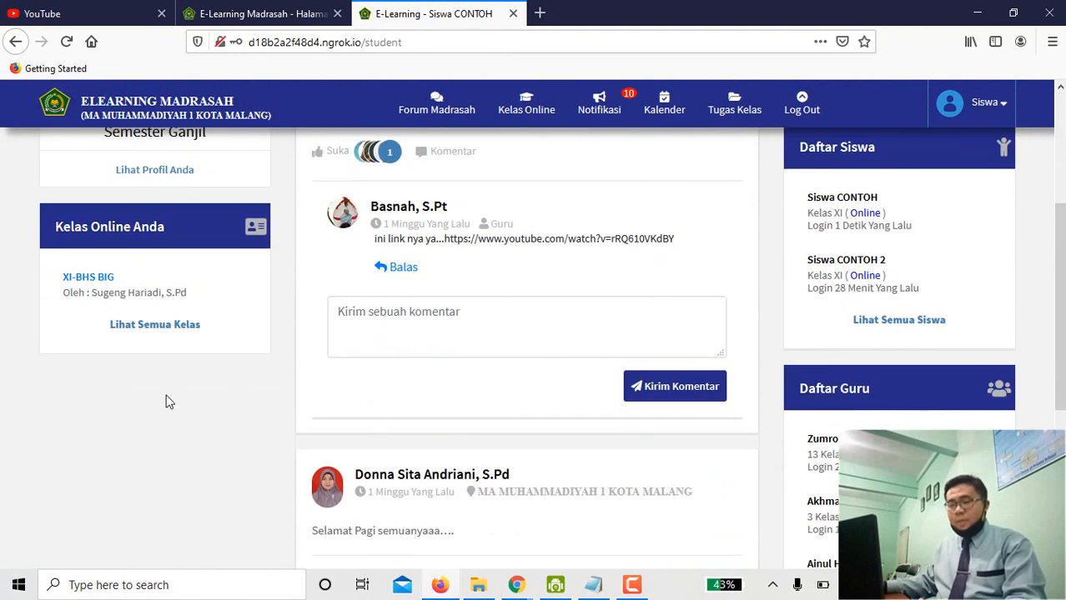
click(113, 288)
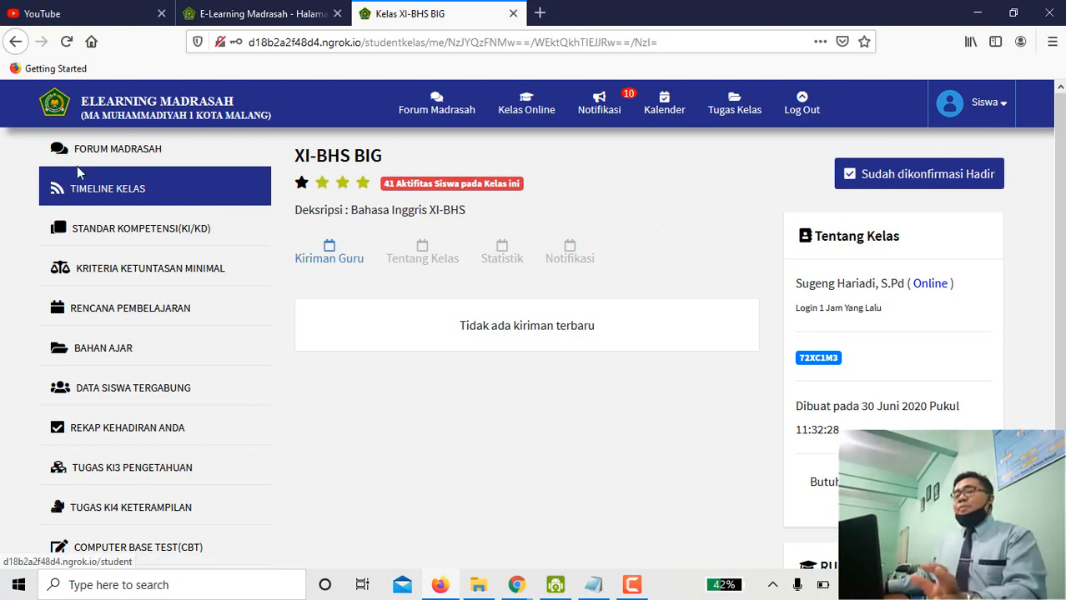
scroll(75, 237, down, 2)
scroll(75, 237, up, 2)
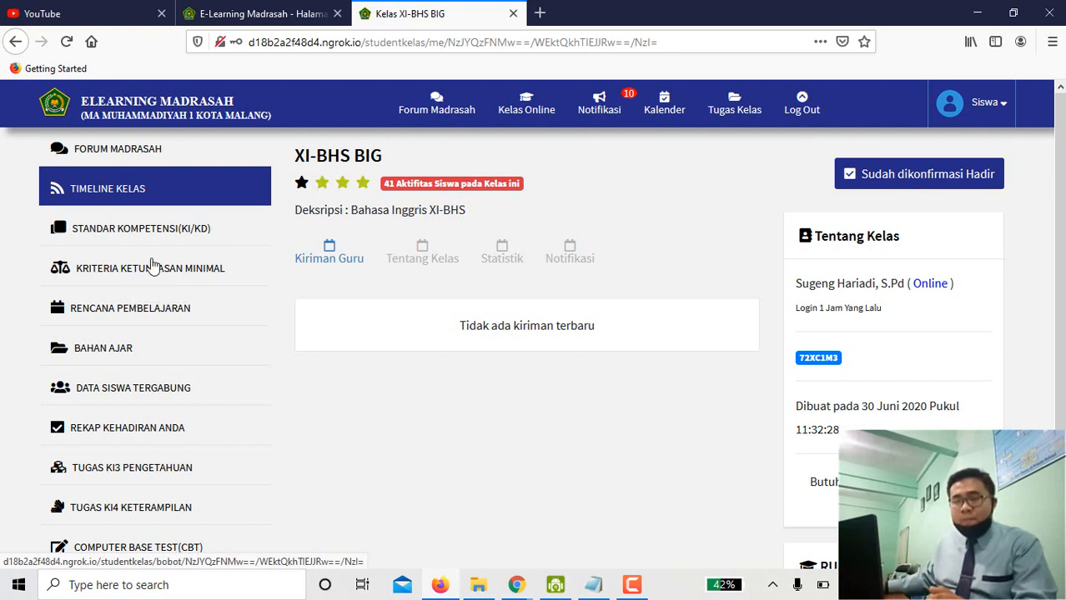
Review the class KI/KD competencies, then the KKM table showing 75 for KD 3.1–3.3.
click(170, 235)
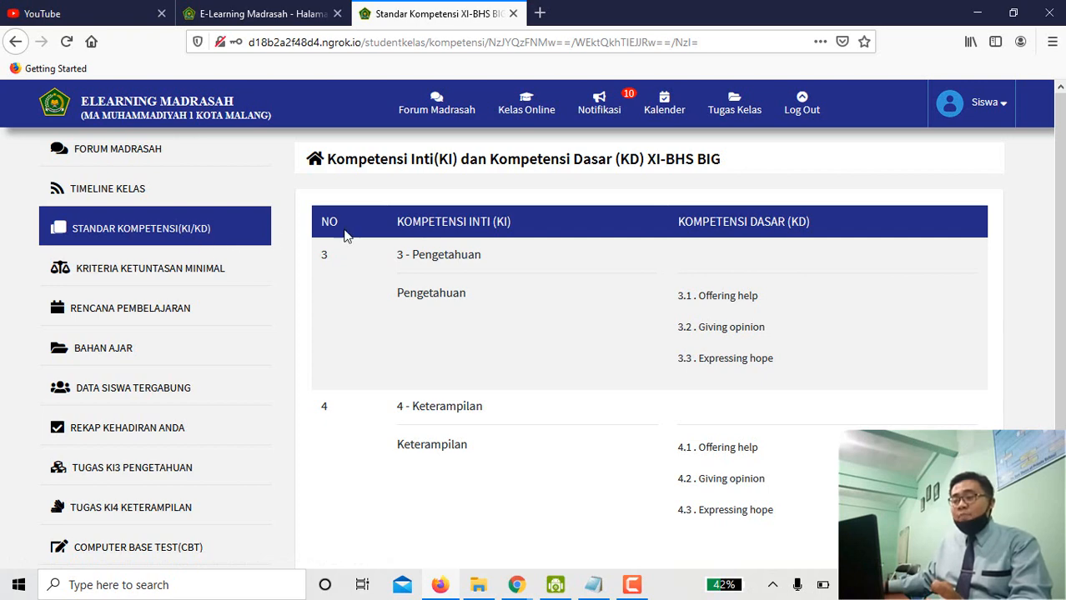
scroll(470, 292, down, 2)
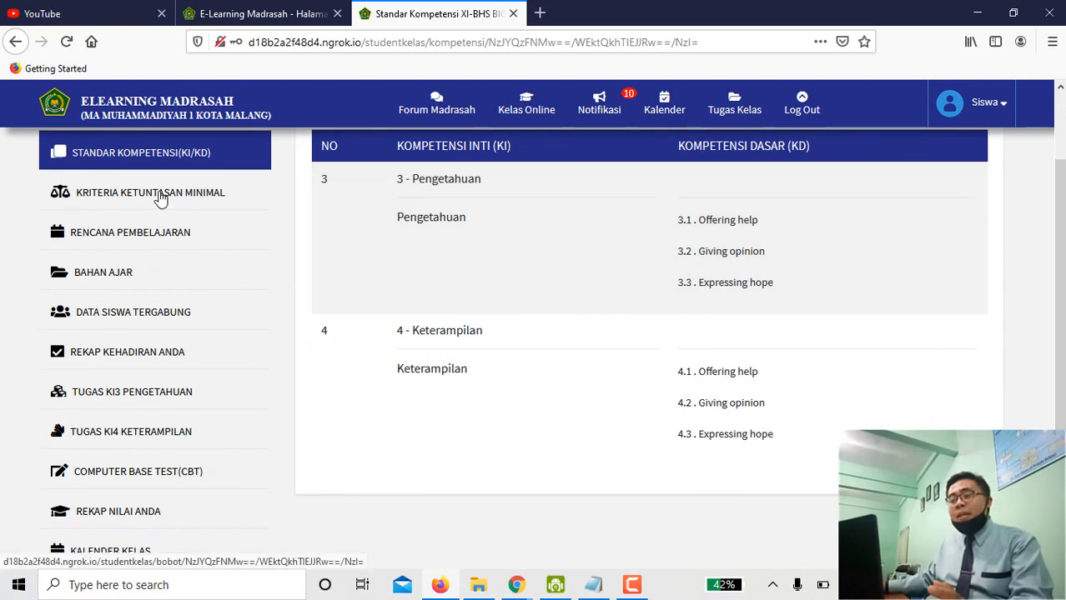
click(161, 197)
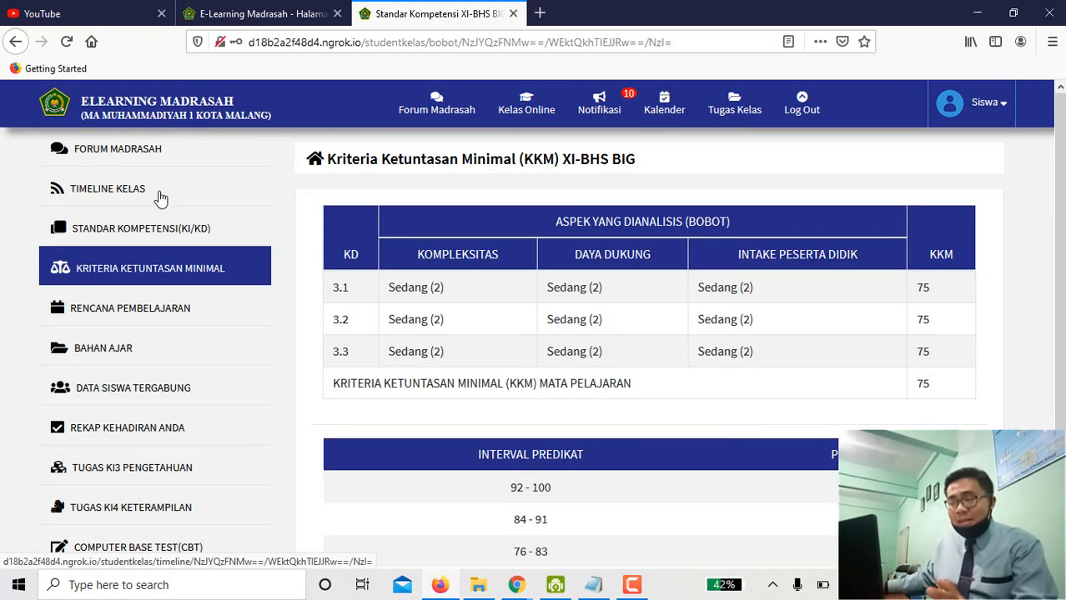
scroll(509, 250, down, 2)
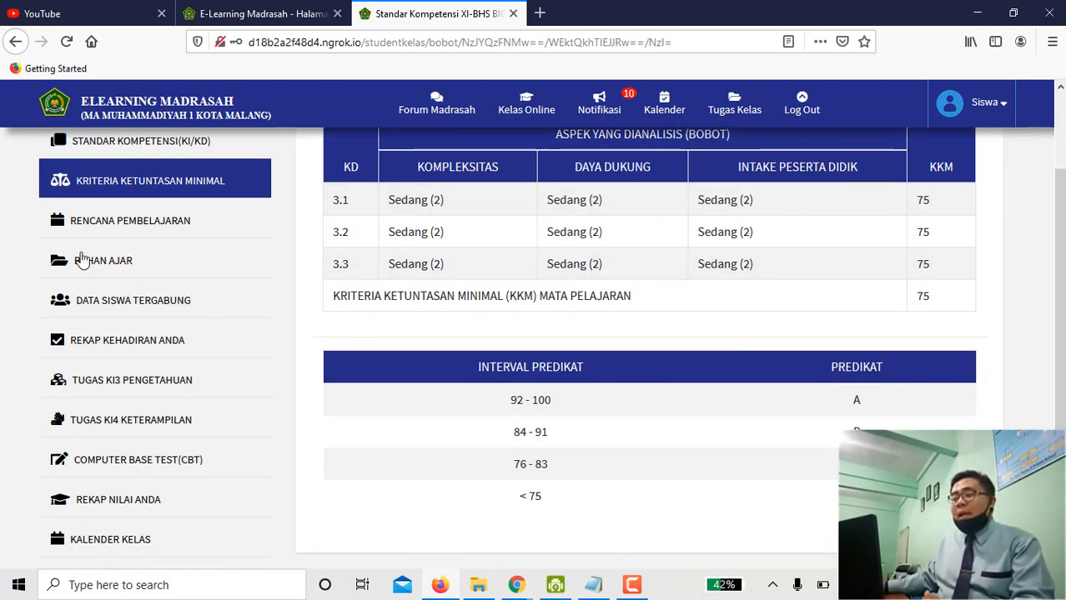
Look over the class learning plan table, then go to the Bahan Ajar teaching materials.
click(129, 226)
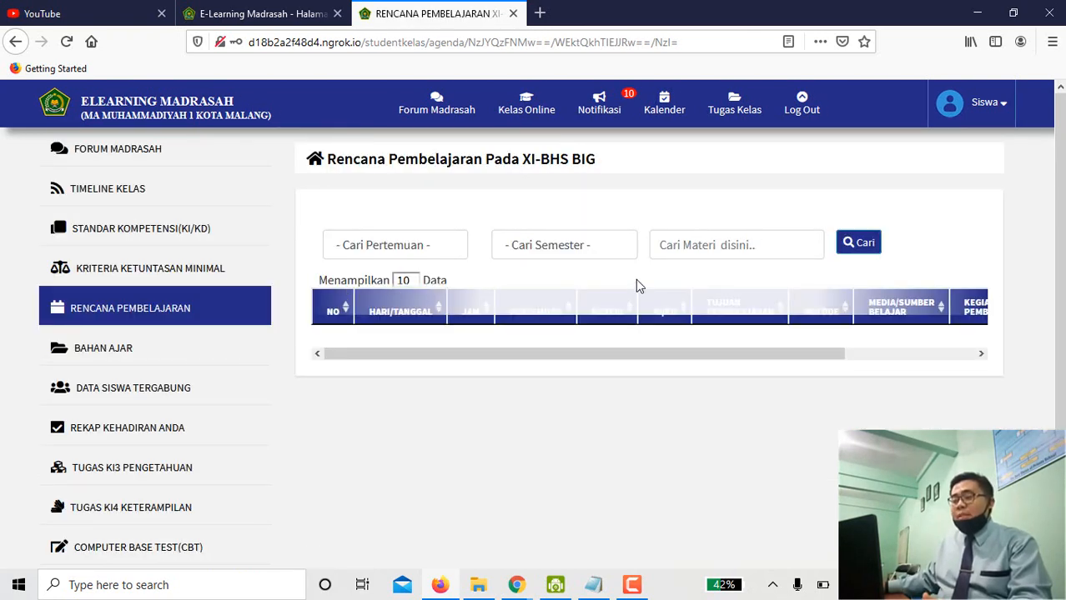
scroll(608, 370, down, 2)
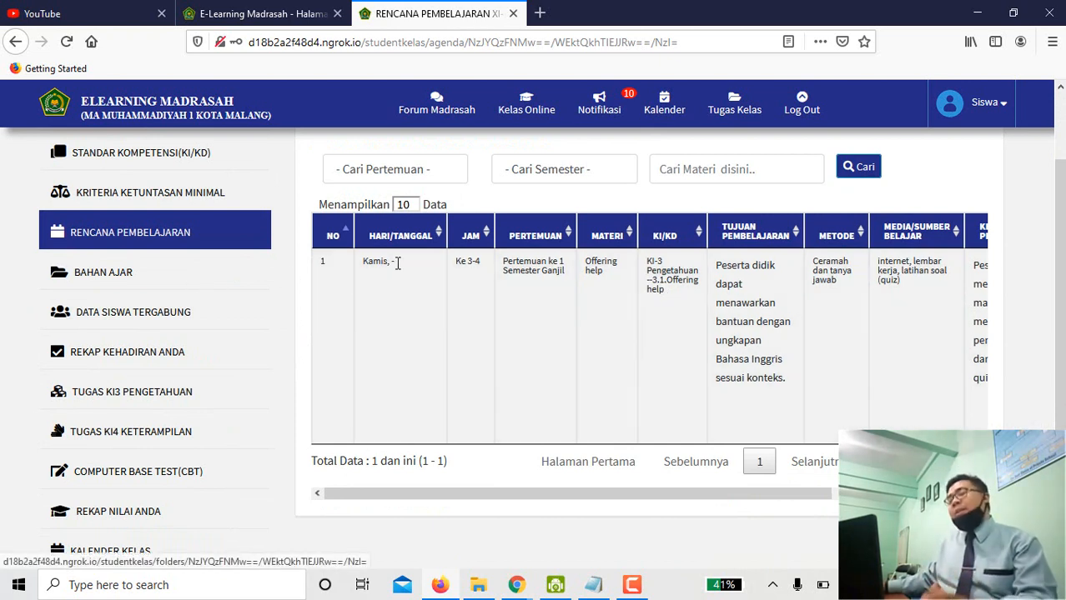
click(151, 283)
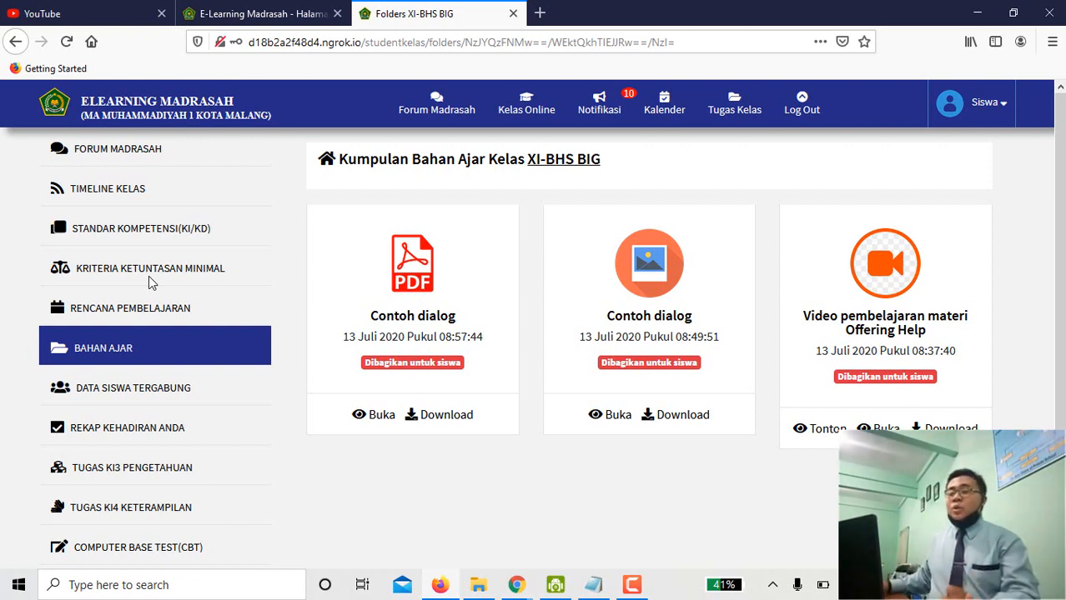
Read both pages of the Contoh Offering Help PDF dialog, then return to the materials list.
click(359, 422)
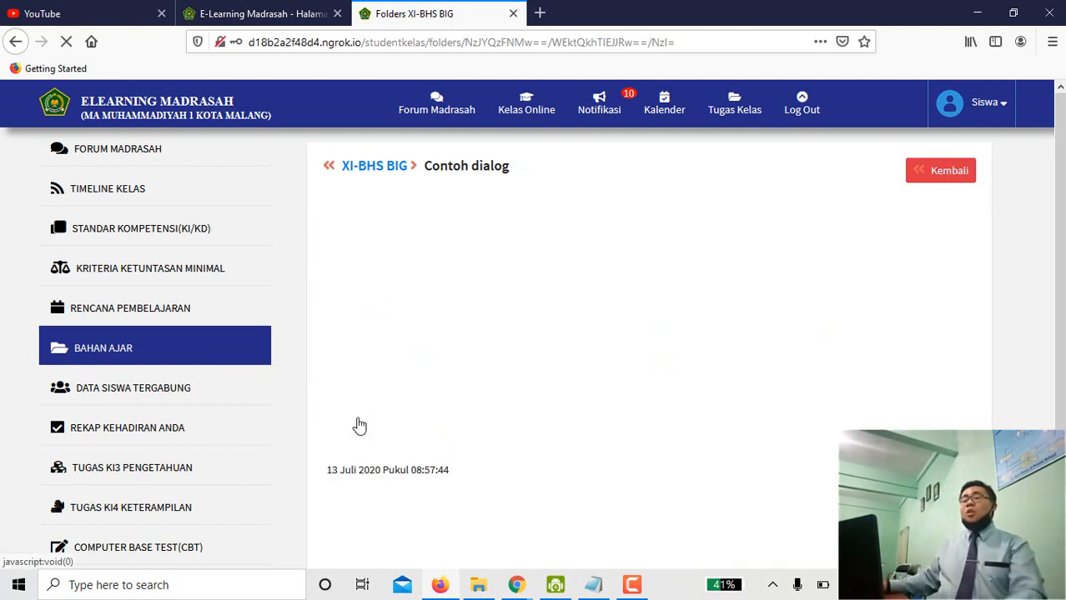
scroll(575, 310, down, 8)
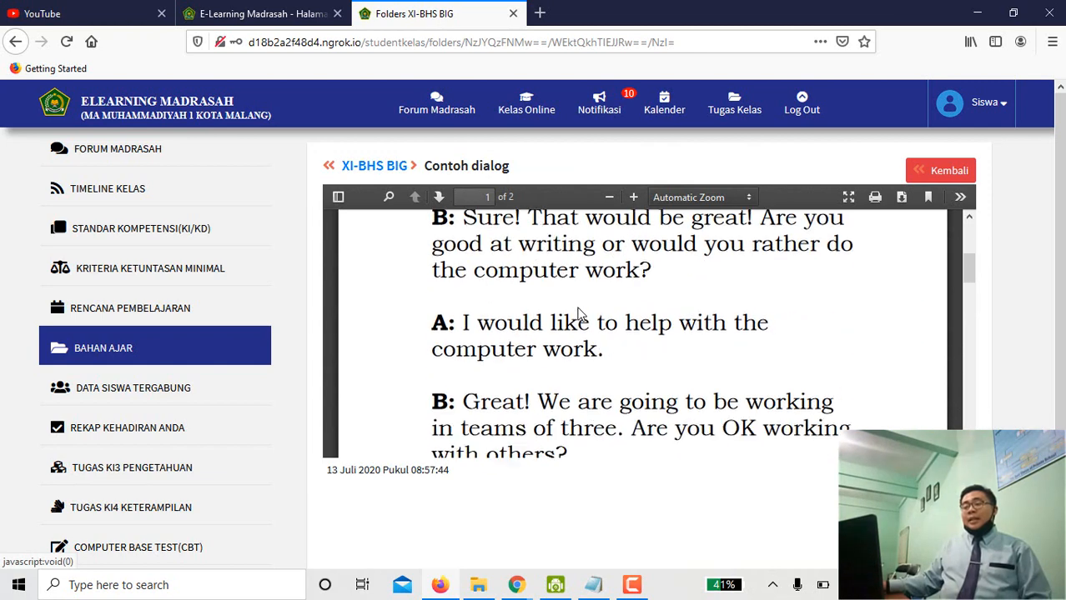
scroll(564, 334, up, 8)
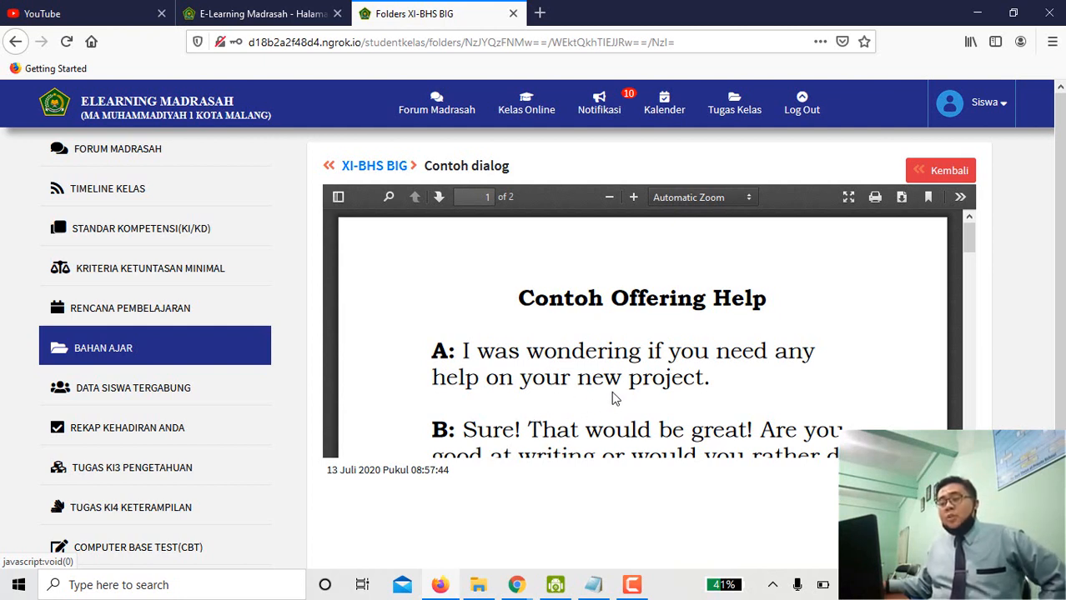
scroll(628, 377, down, 12)
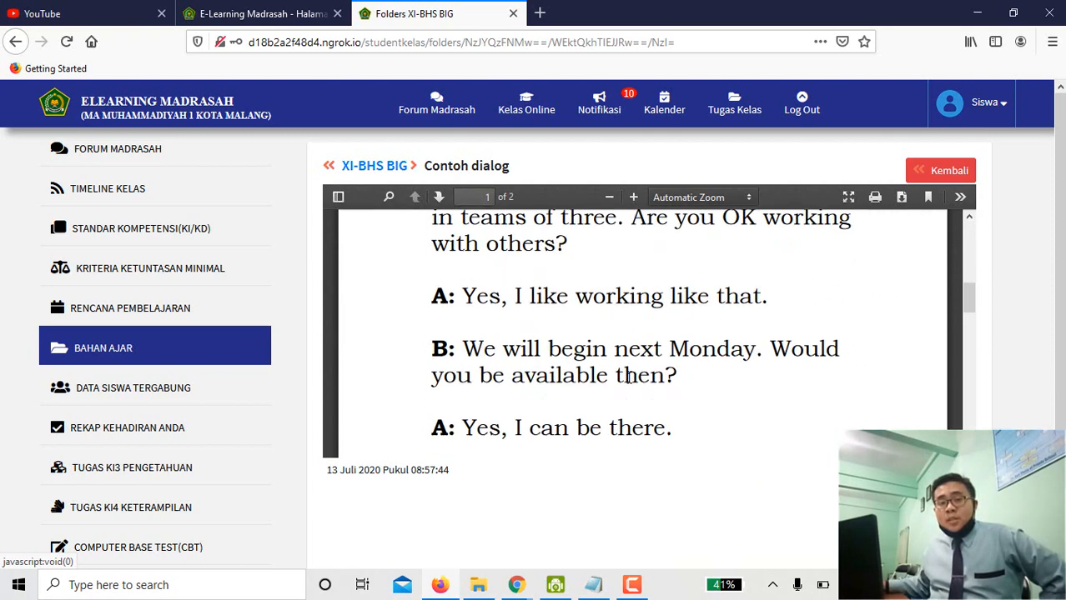
scroll(628, 377, down, 3)
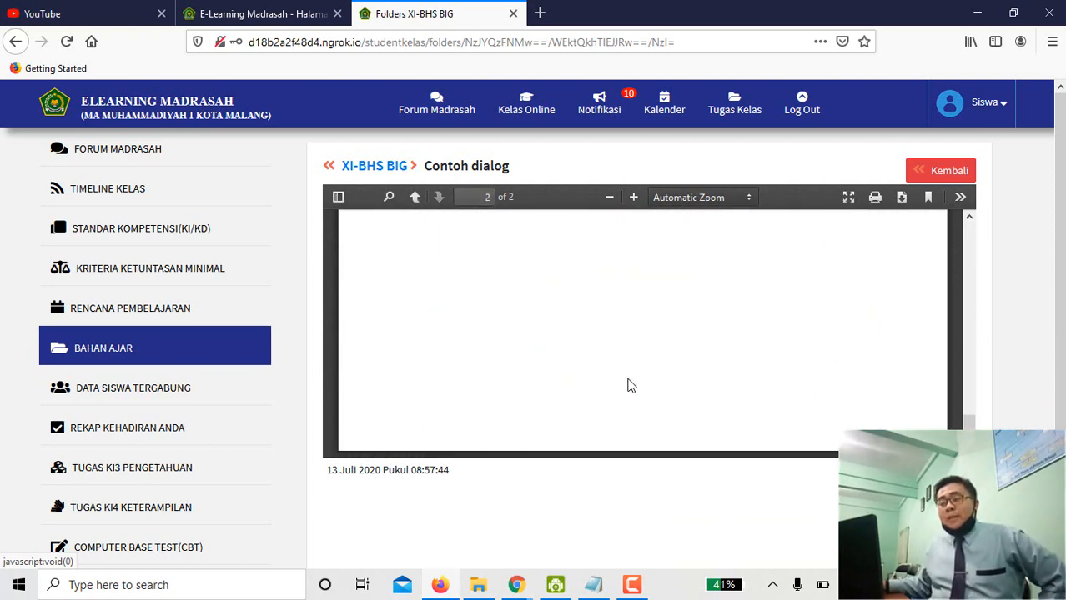
scroll(630, 386, up, 15)
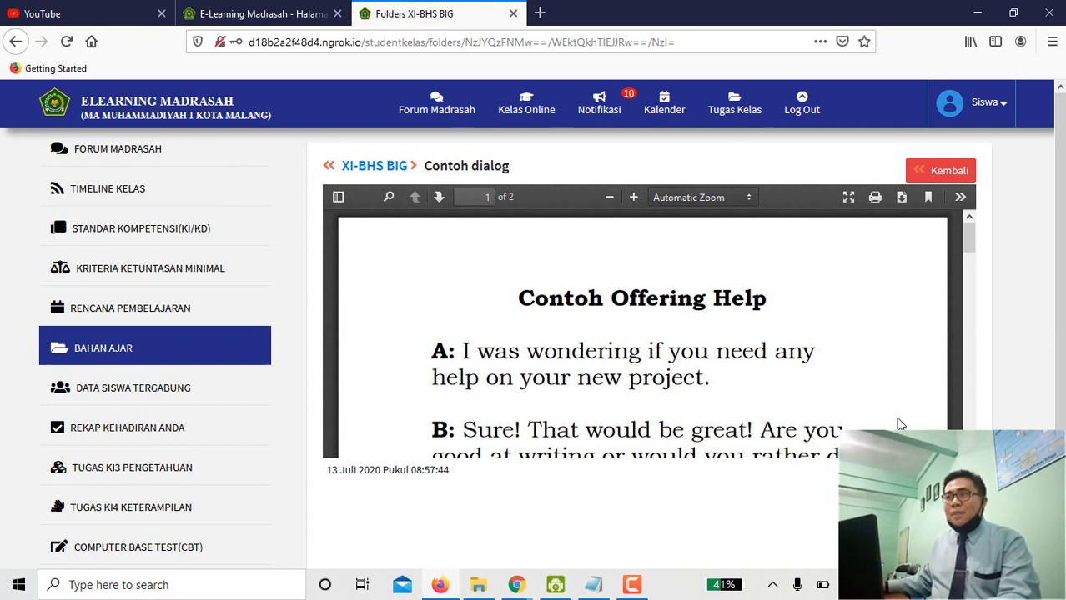
click(951, 173)
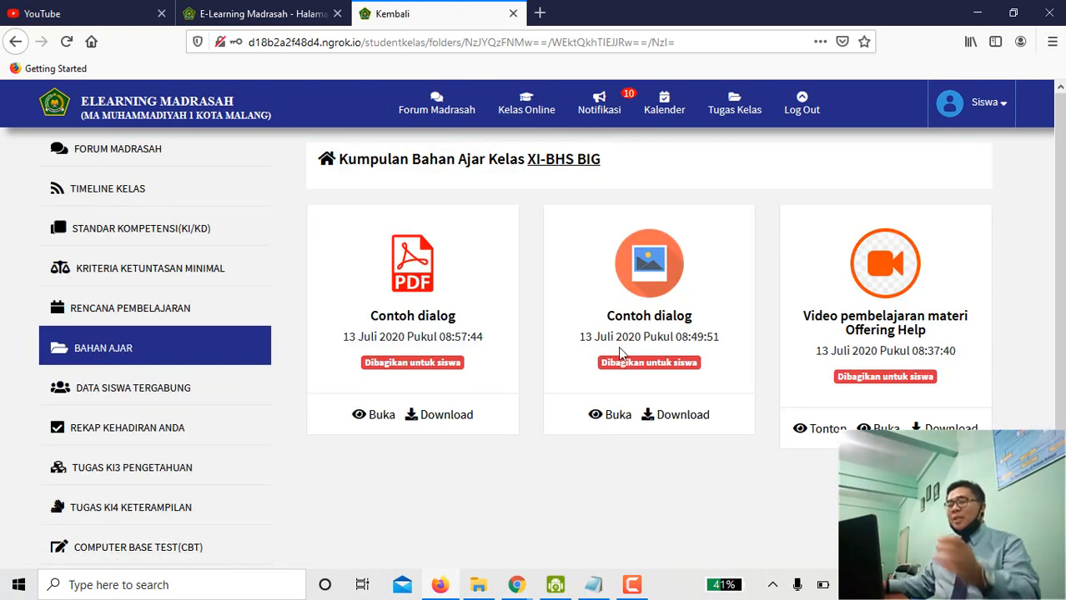
click(600, 421)
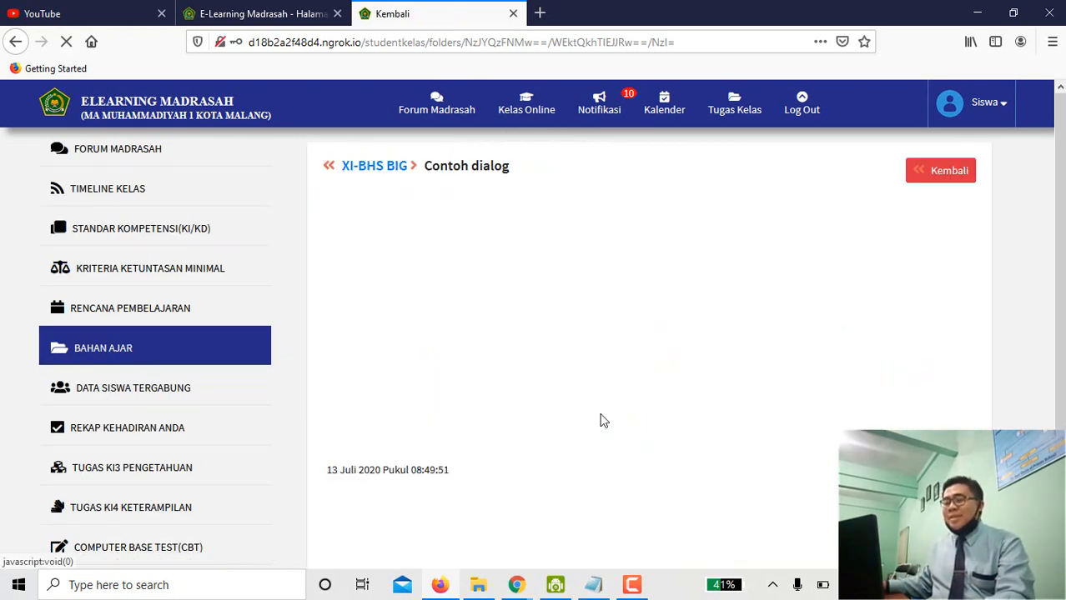
scroll(486, 385, down, 2)
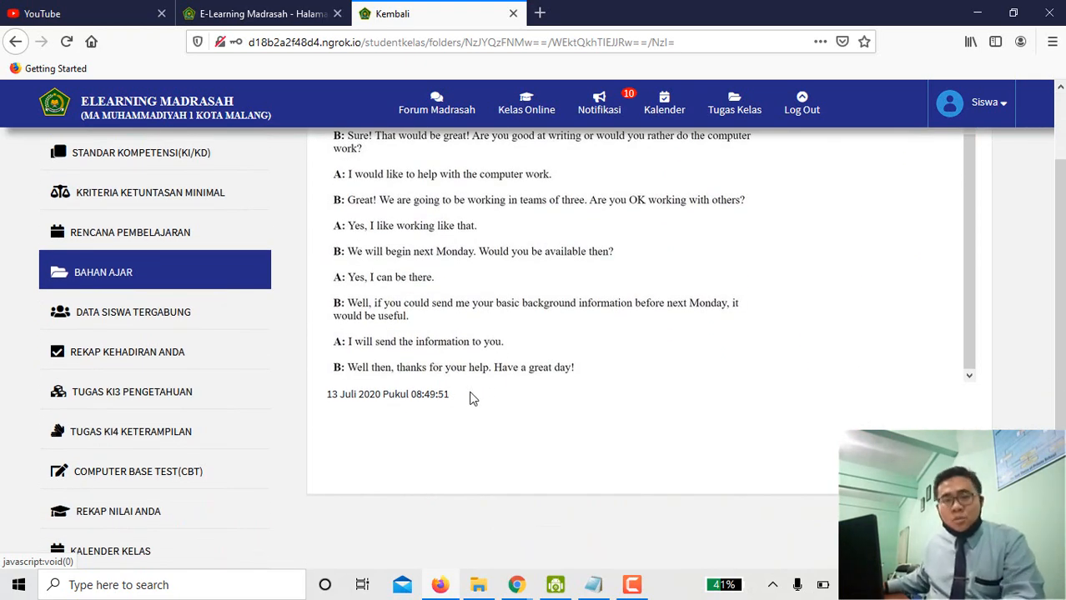
scroll(469, 397, up, 1)
scroll(470, 394, up, 1)
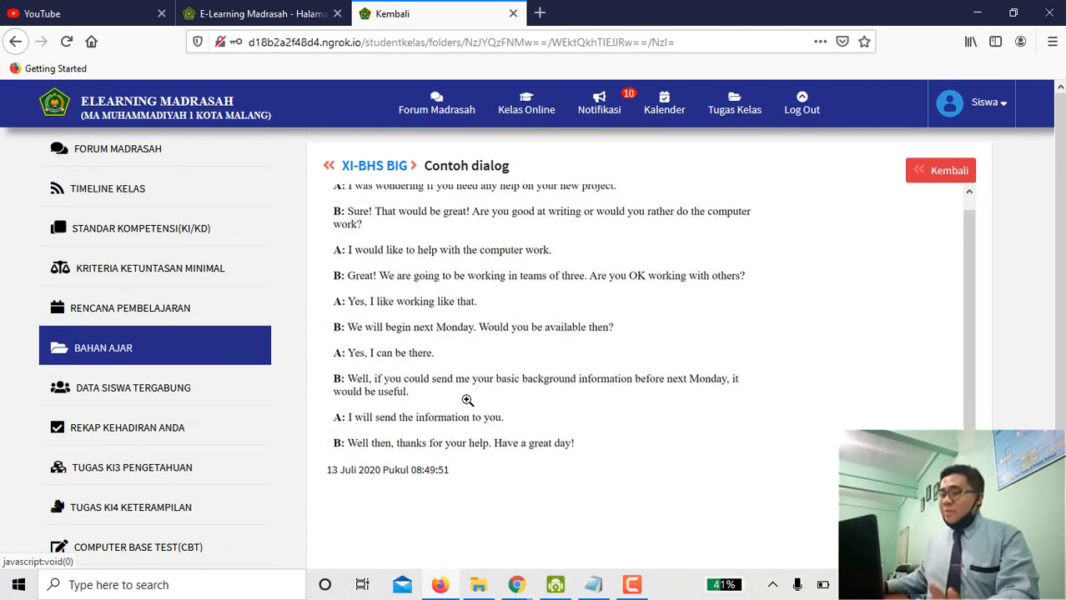
click(932, 176)
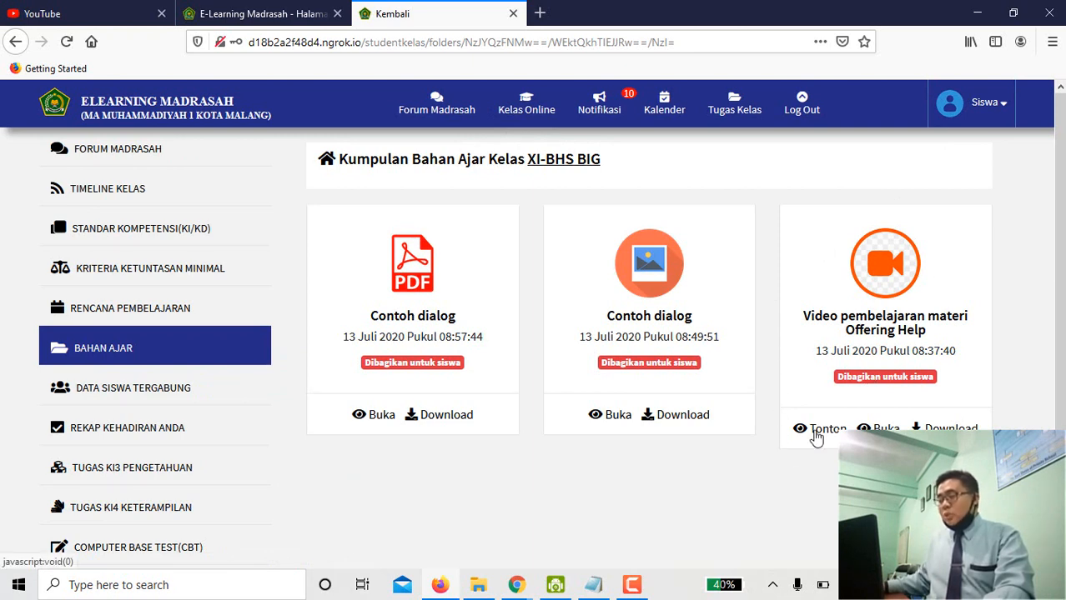
click(816, 434)
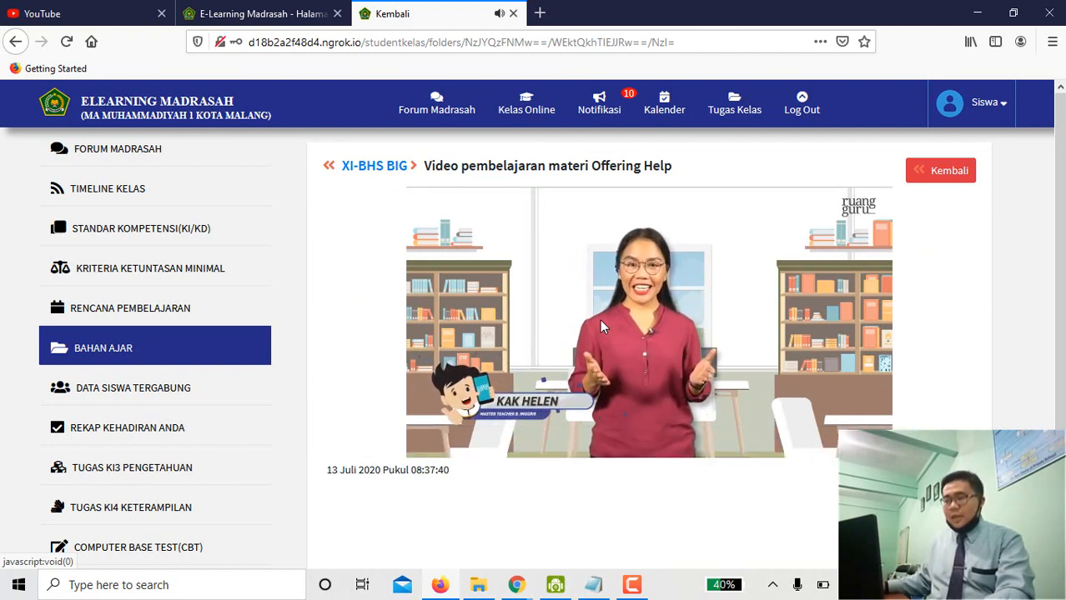
mouse_move(597, 322)
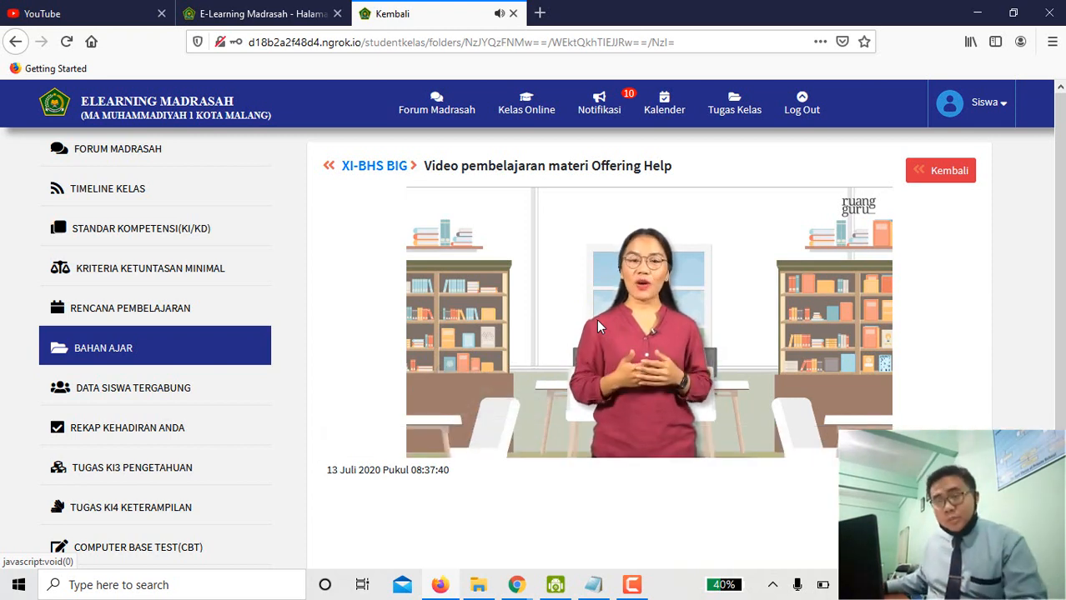
click(951, 188)
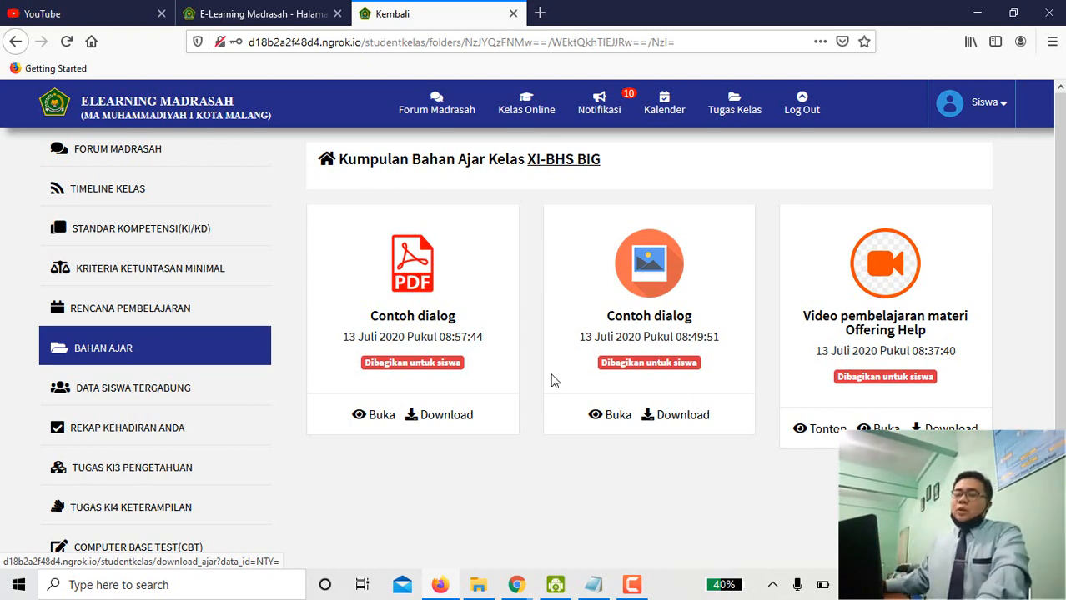
scroll(196, 388, down, 2)
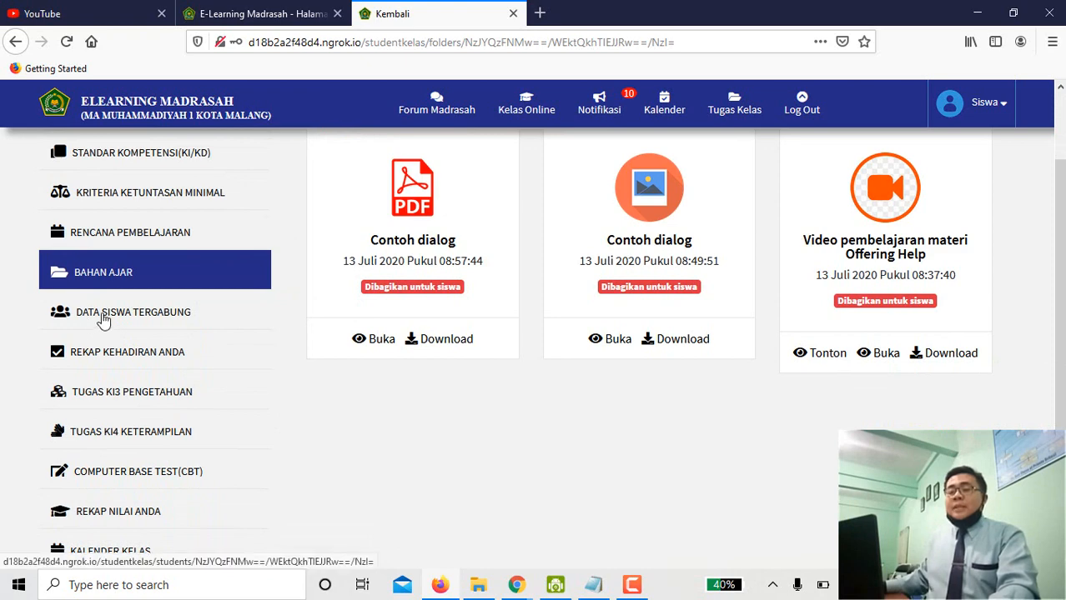
Review the 13-student XI-BHS BIG roster, then open the Rekap Kehadiran Anda attendance recap.
click(104, 318)
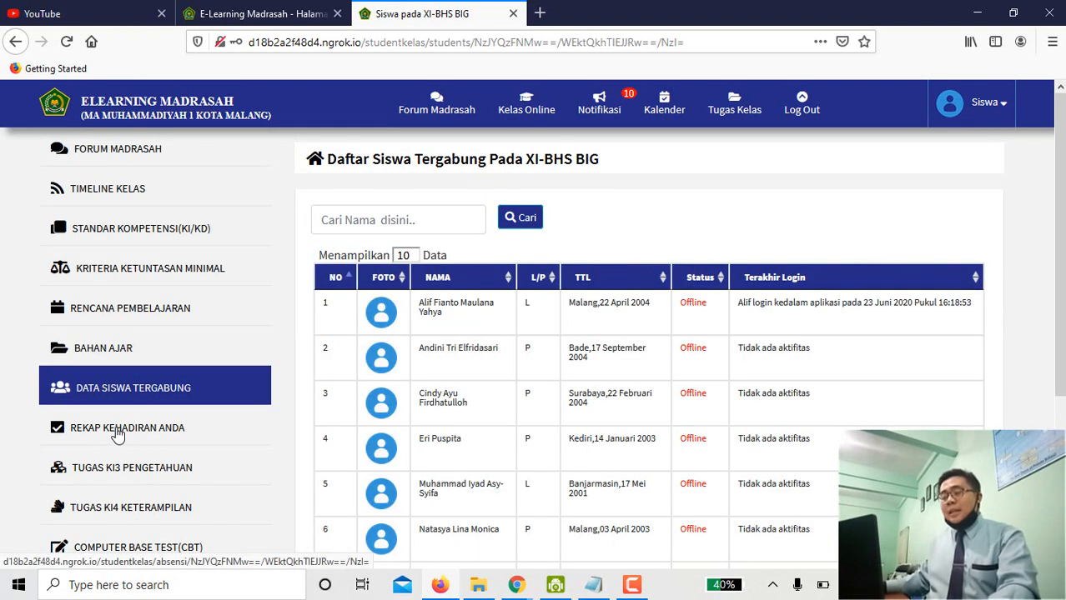
scroll(647, 337, down, 3)
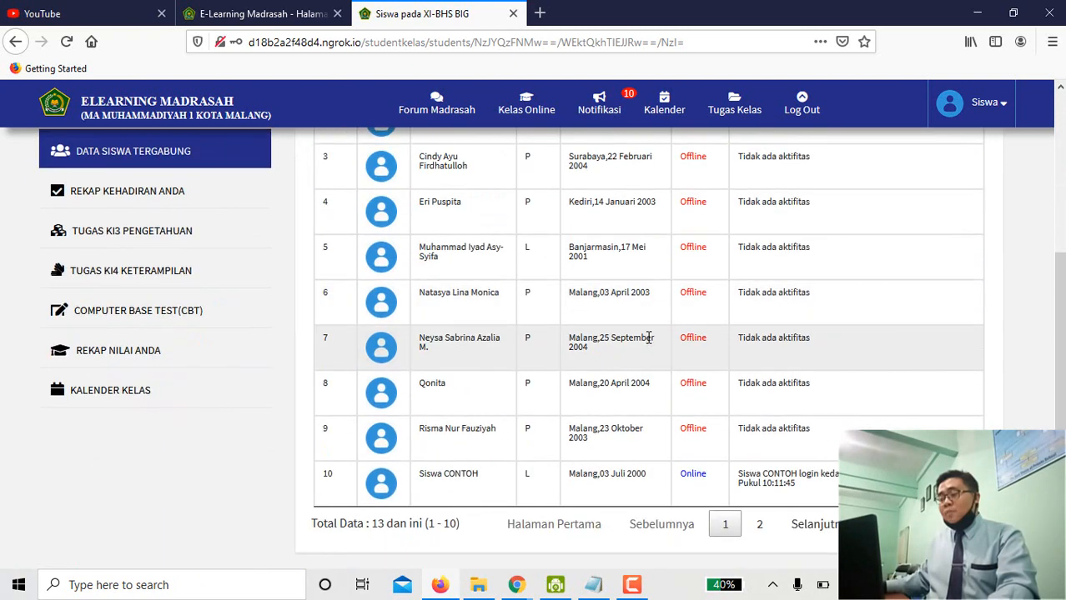
scroll(642, 373, up, 3)
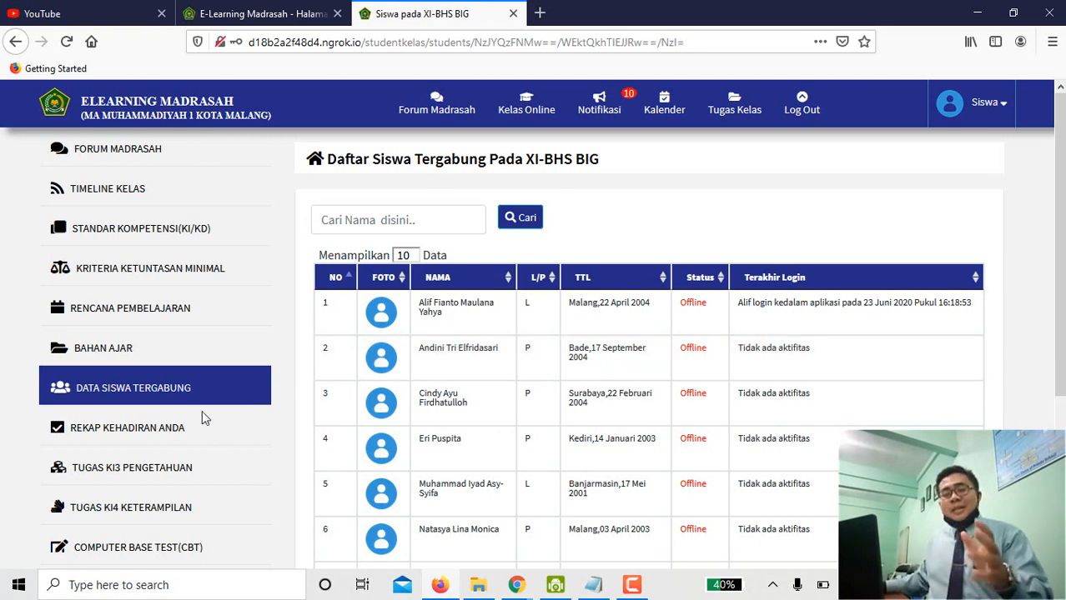
click(156, 435)
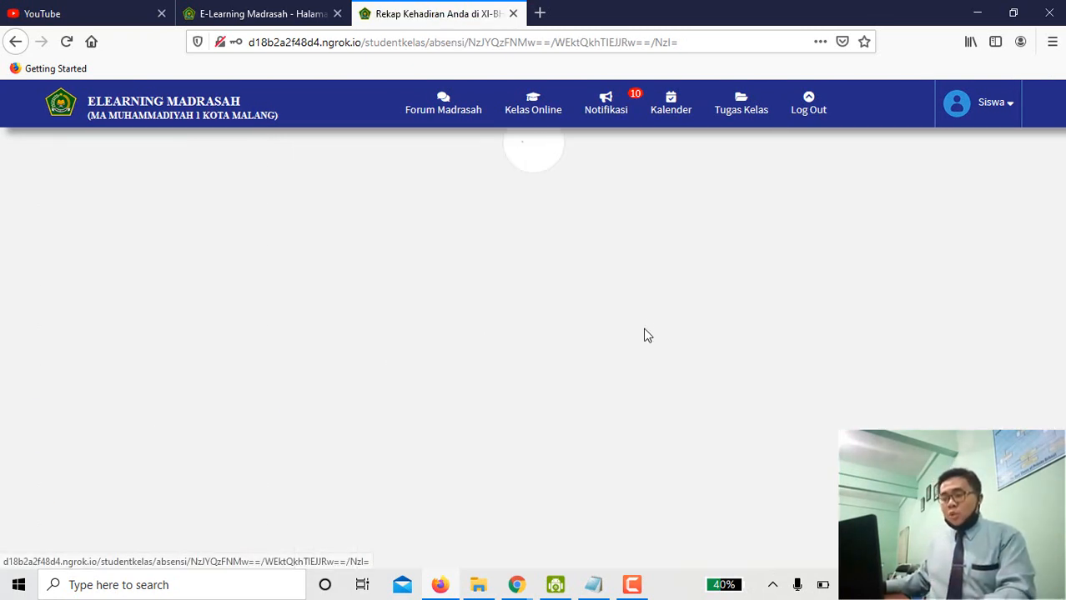
Check the 13 Juli 2020 row's date and confirmation time, then return to the table's top.
scroll(538, 388, down, 5)
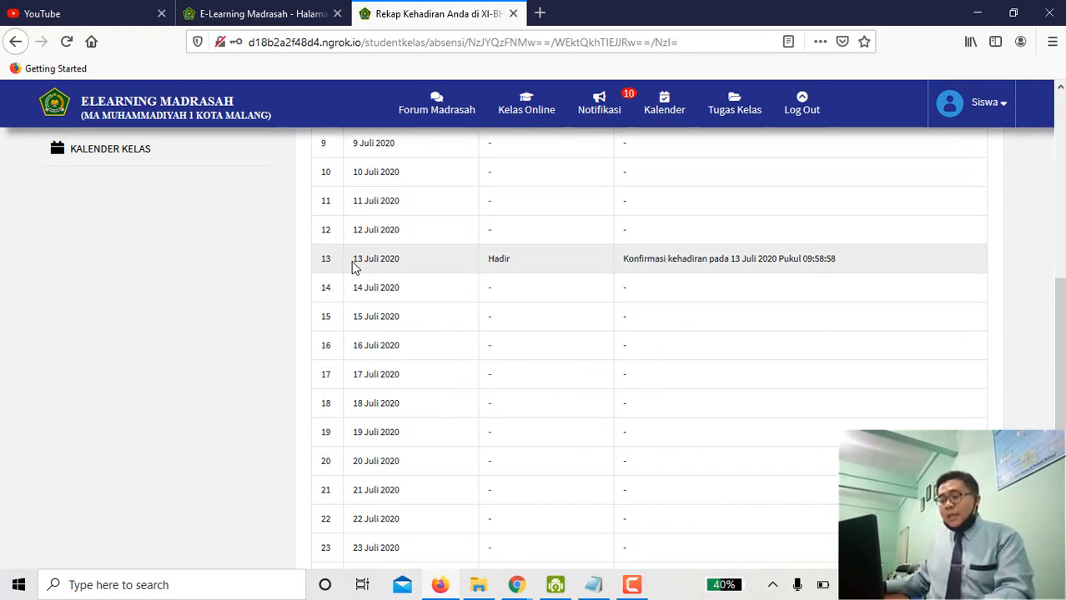
drag(352, 266, 513, 264)
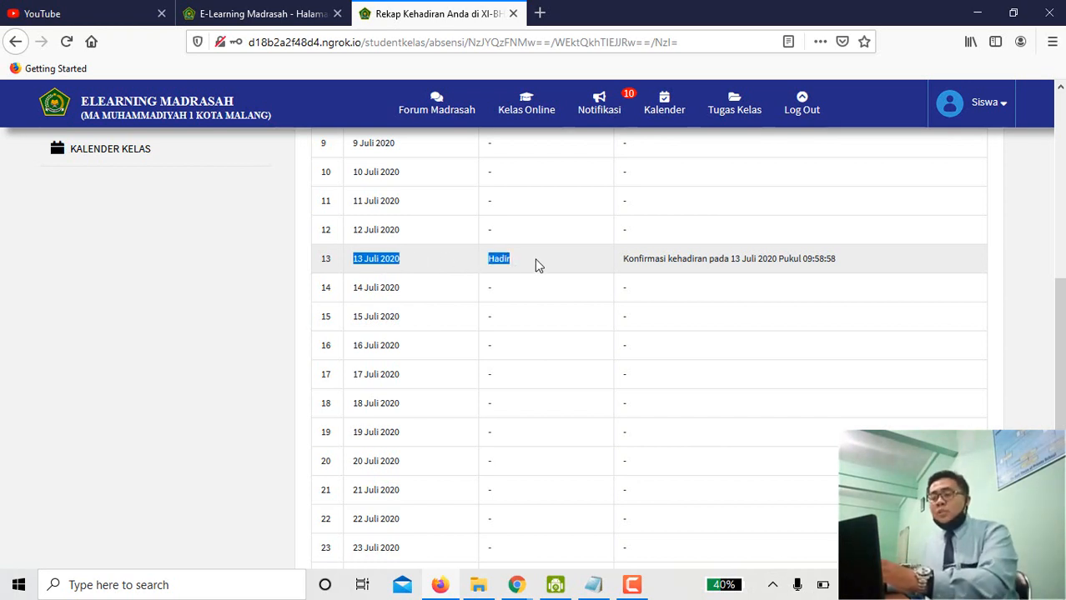
click(517, 264)
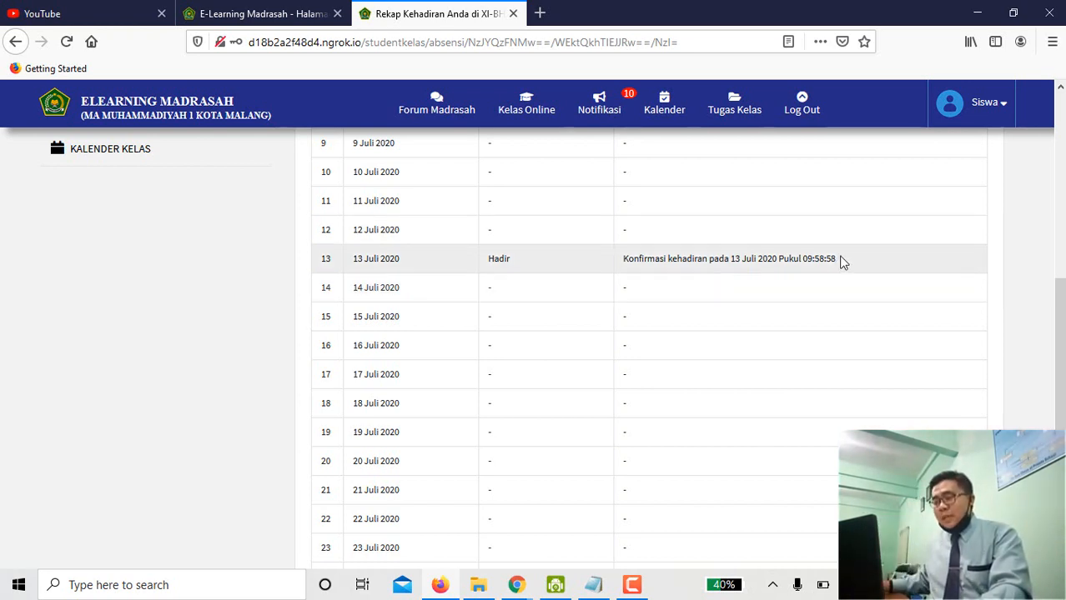
drag(840, 261, 806, 261)
click(806, 261)
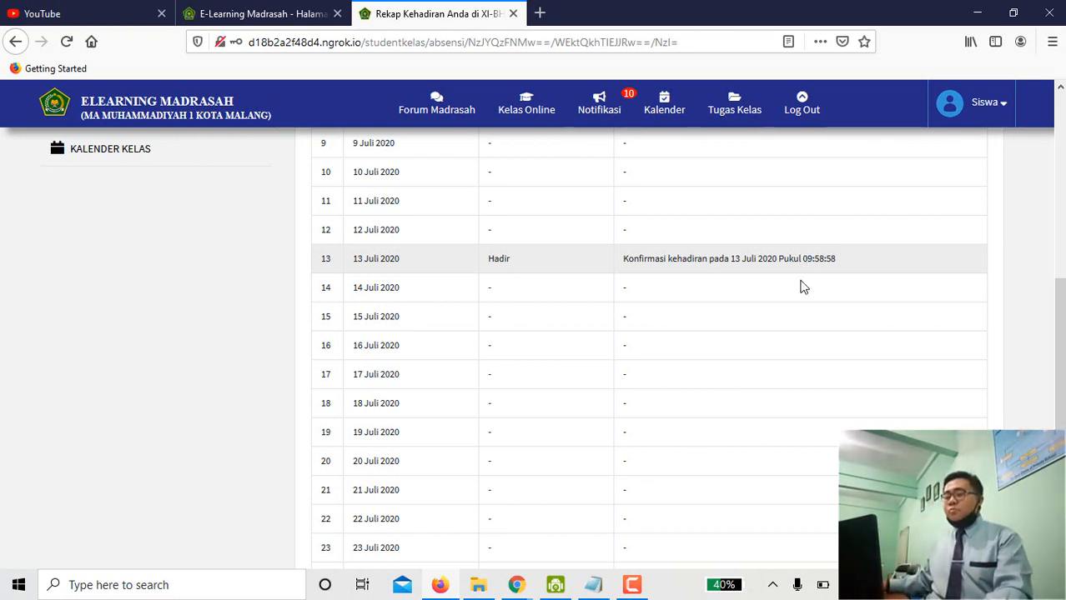
scroll(799, 286, up, 5)
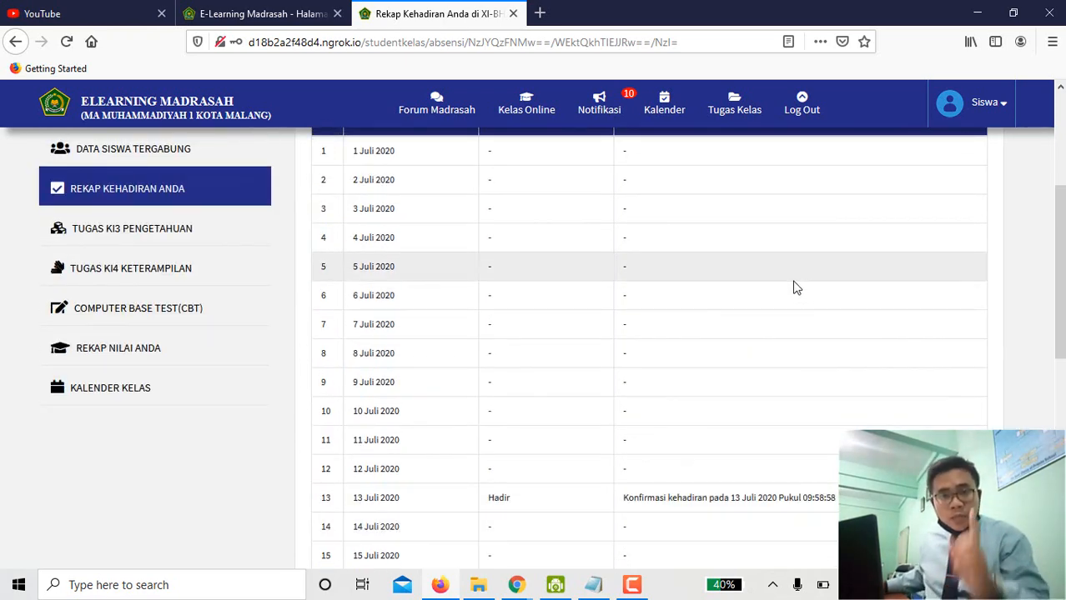
scroll(518, 321, up, 1)
scroll(518, 322, up, 1)
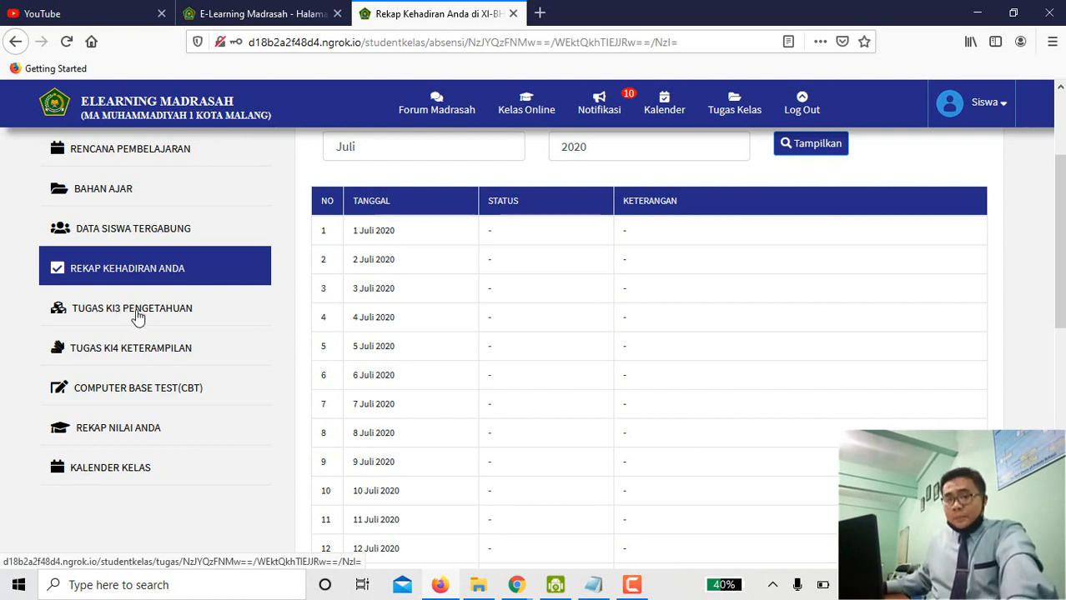
Read the Offering help assignment's description and start date under Tugas KI3 Pengetahuan, then open its upload form.
click(138, 317)
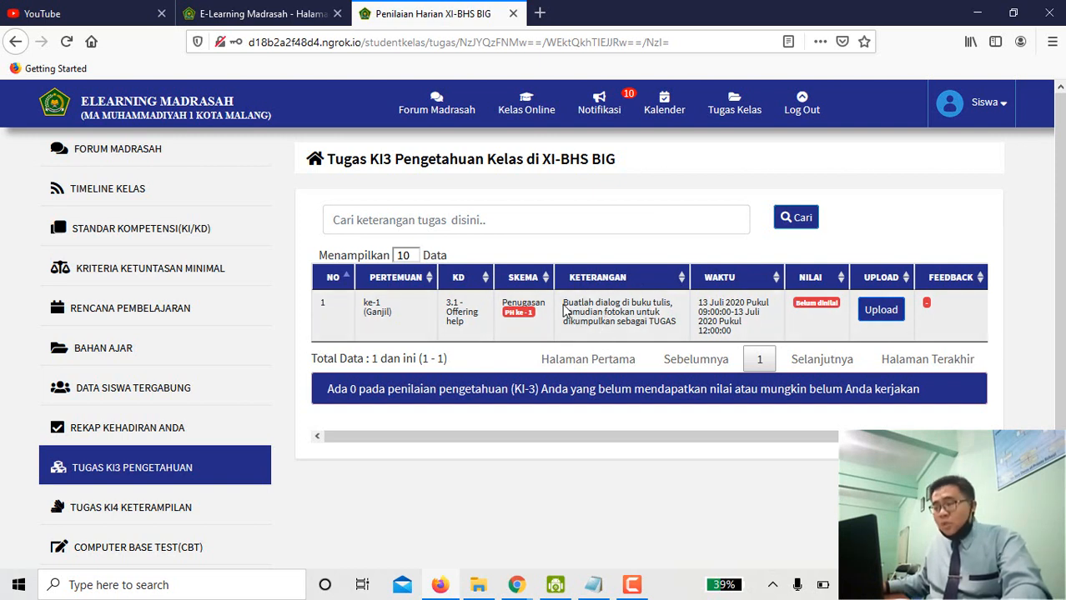
drag(563, 302, 612, 313)
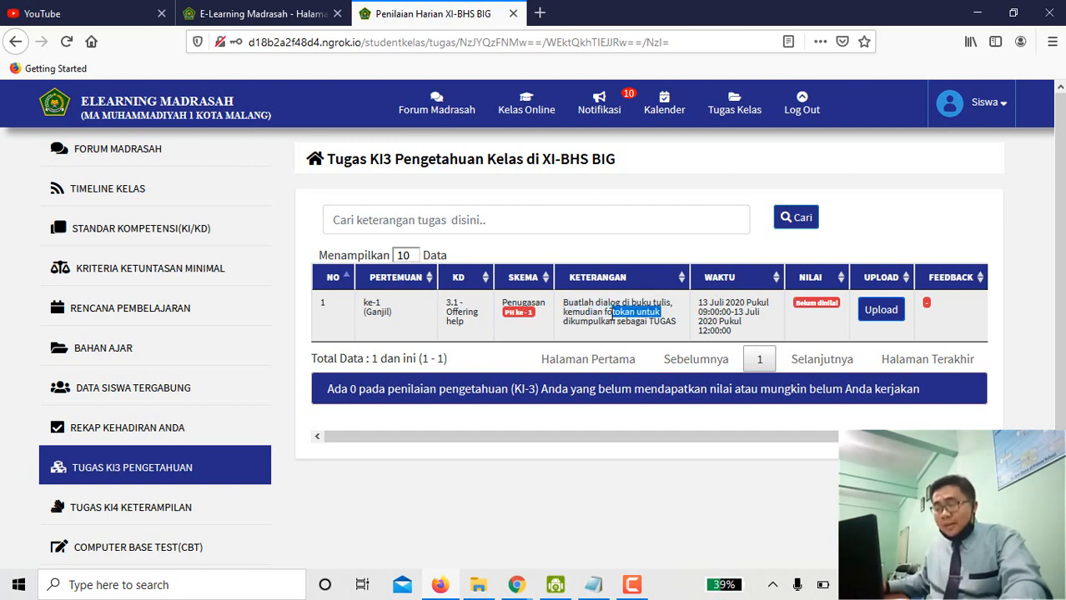
click(608, 313)
drag(568, 322, 640, 323)
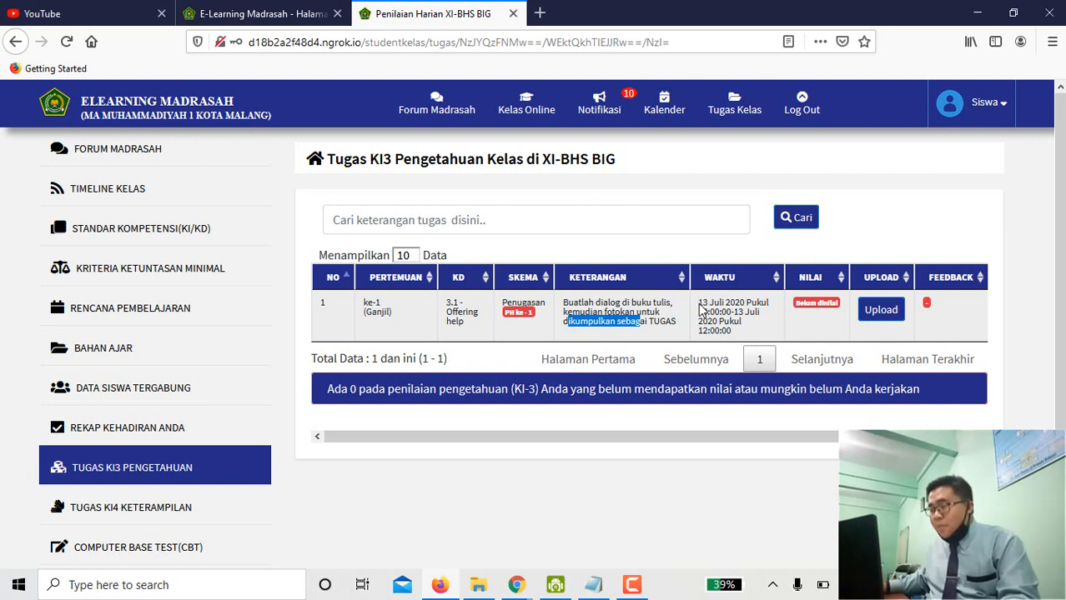
drag(699, 307, 726, 329)
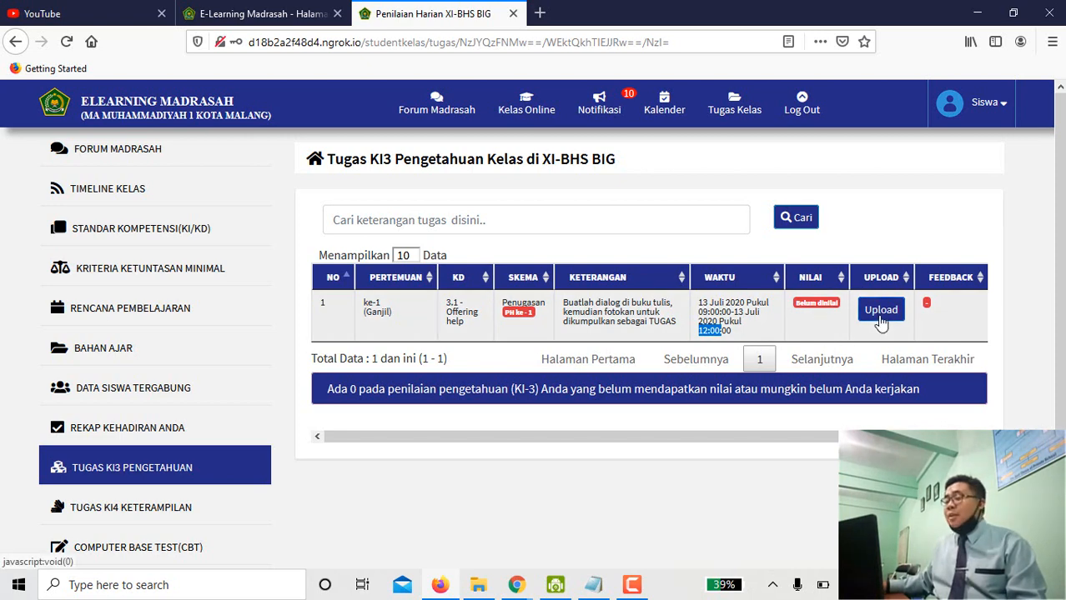
click(881, 313)
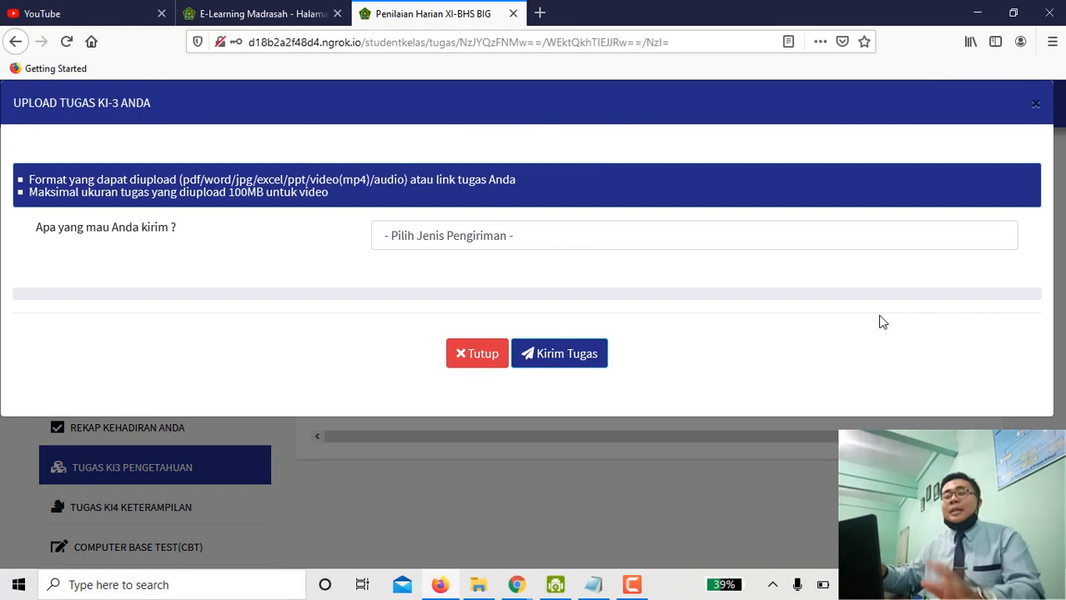
Set the submission type to 'Kirim tugas berupa dokumen atau video'.
click(497, 238)
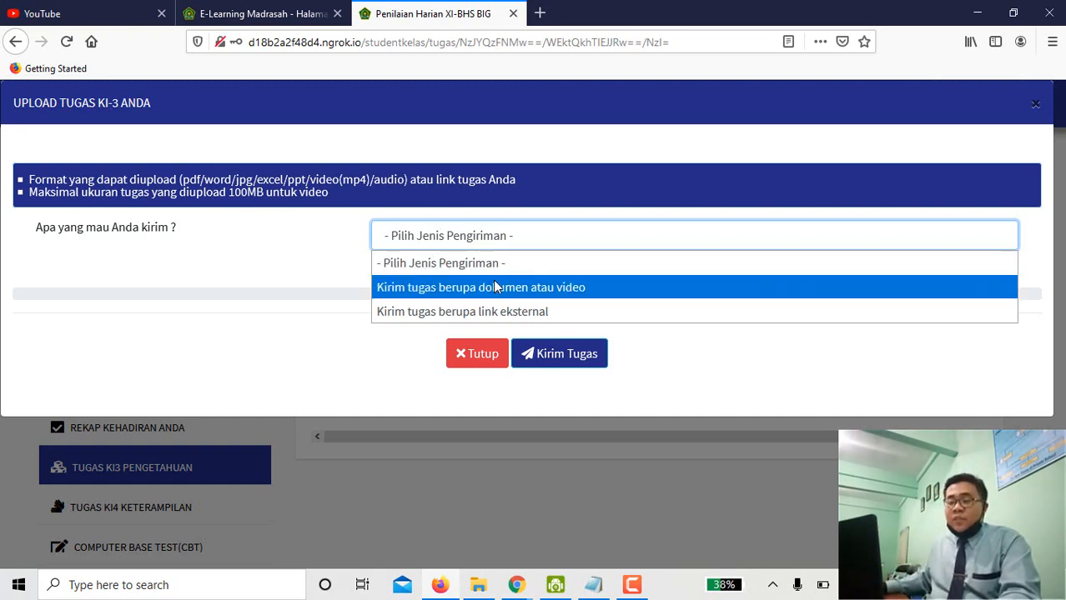
click(495, 287)
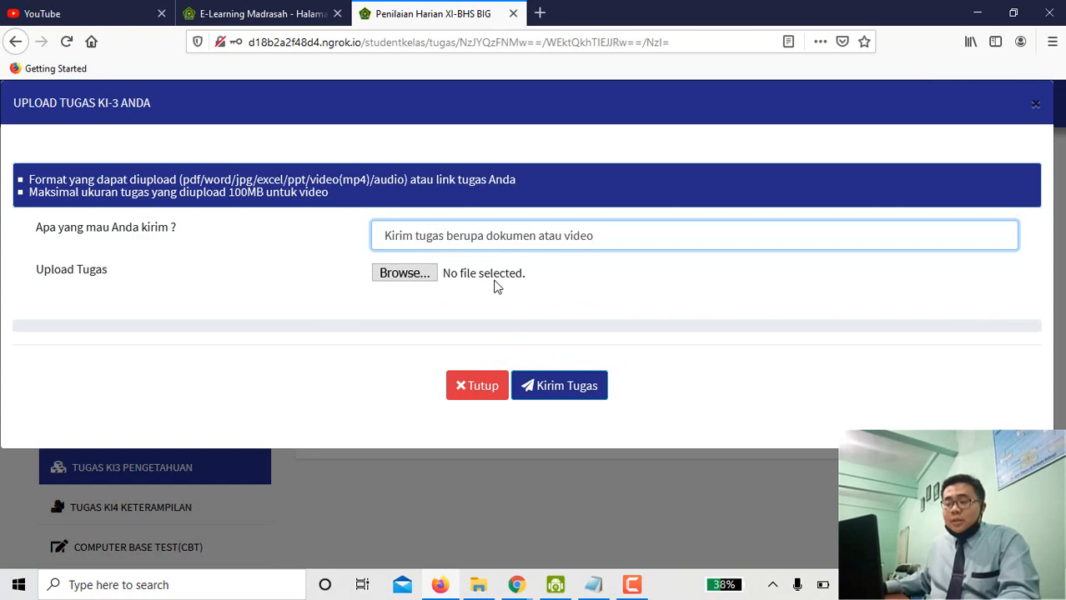
Attach the WhatsApp Image photo from Downloads and send the KI3 assignment with Kirim Tugas.
click(421, 279)
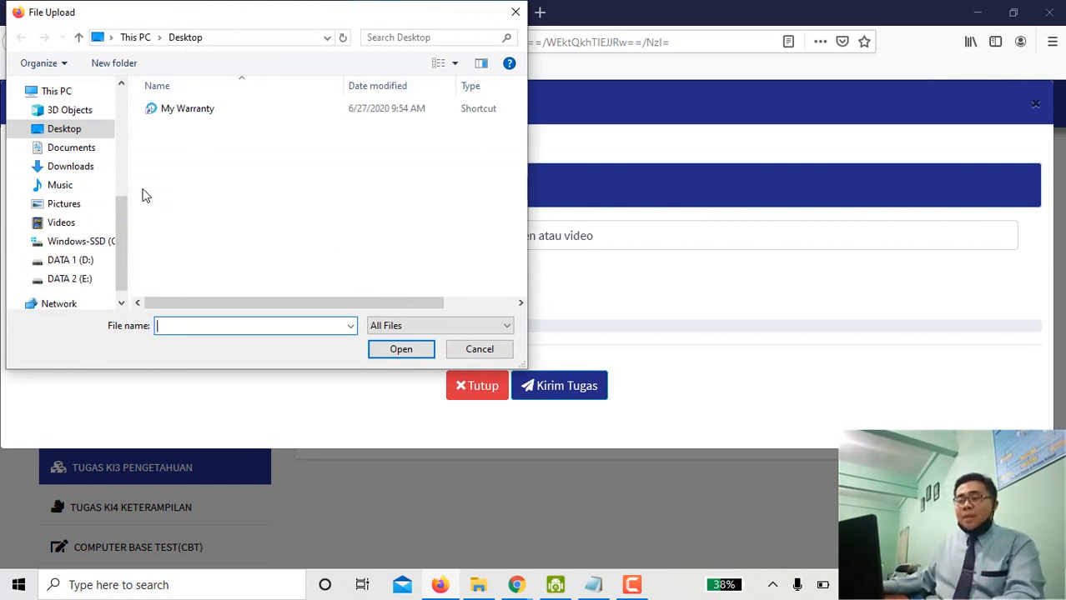
click(84, 170)
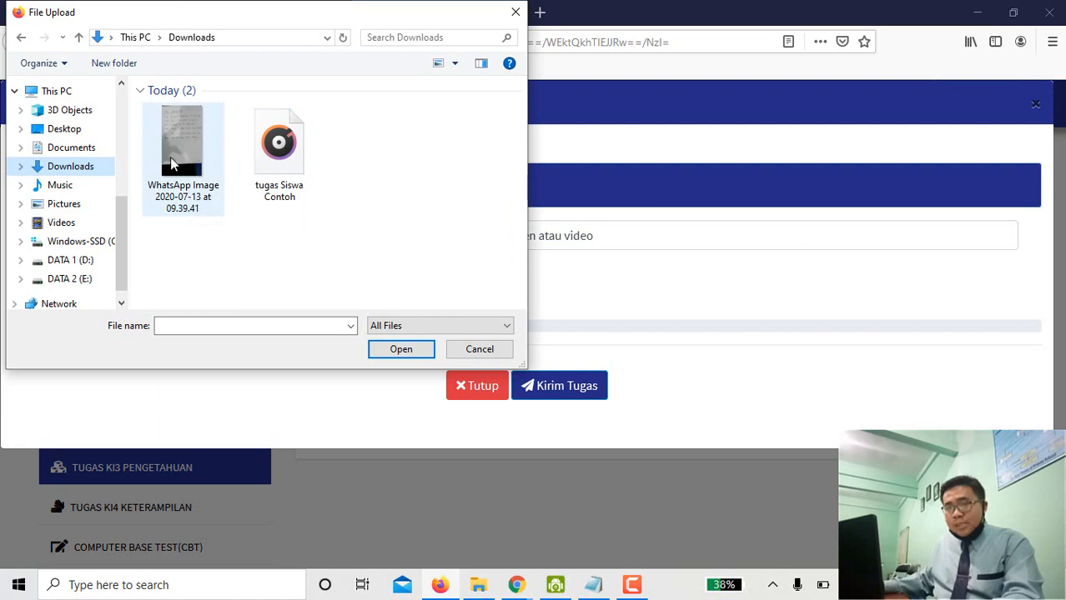
click(182, 156)
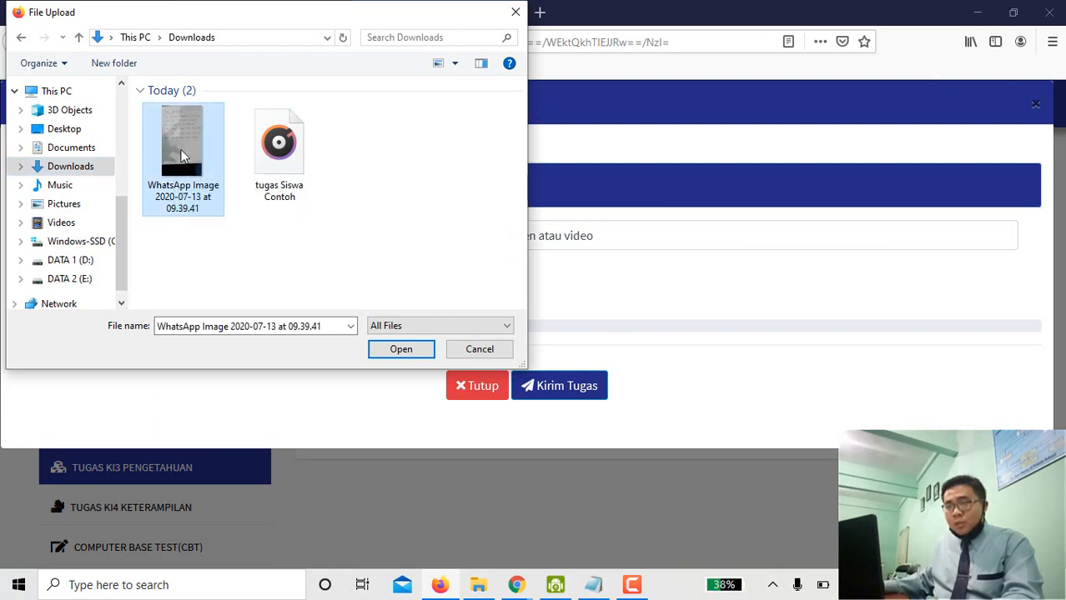
click(377, 350)
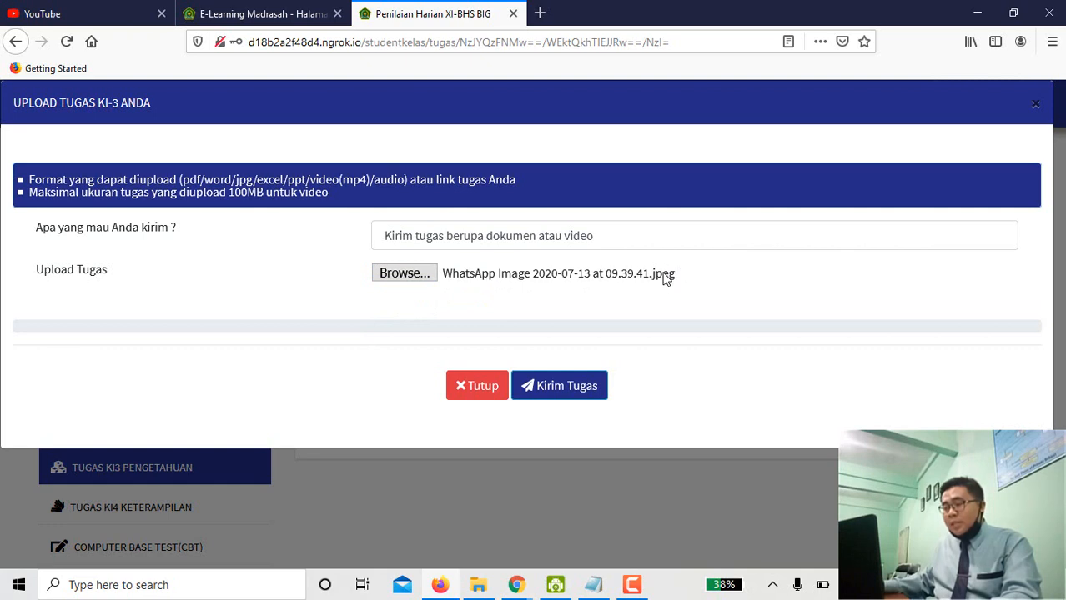
click(572, 390)
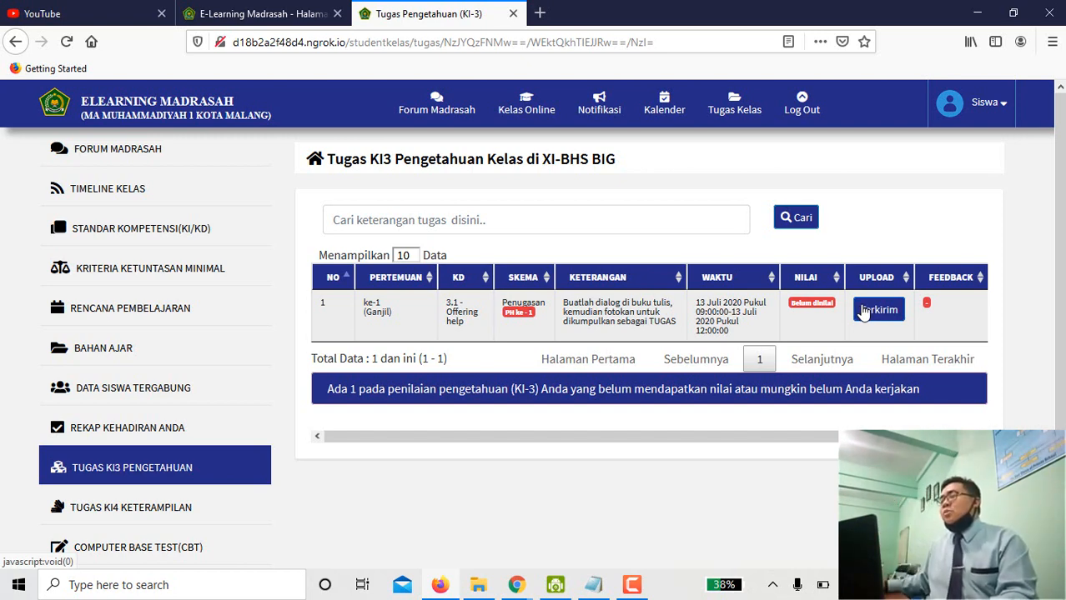
click(864, 312)
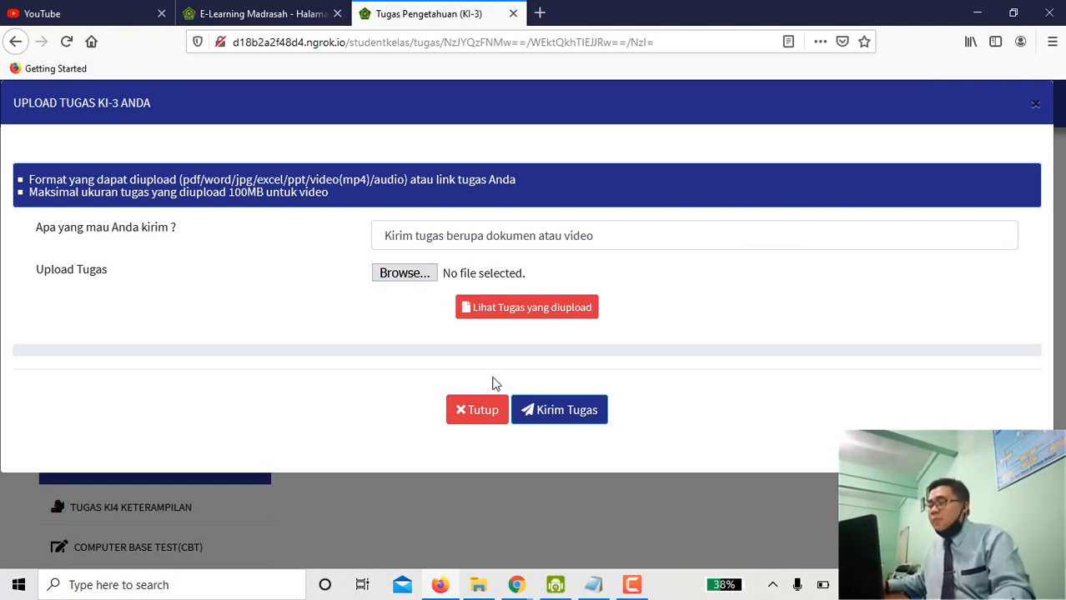
click(473, 415)
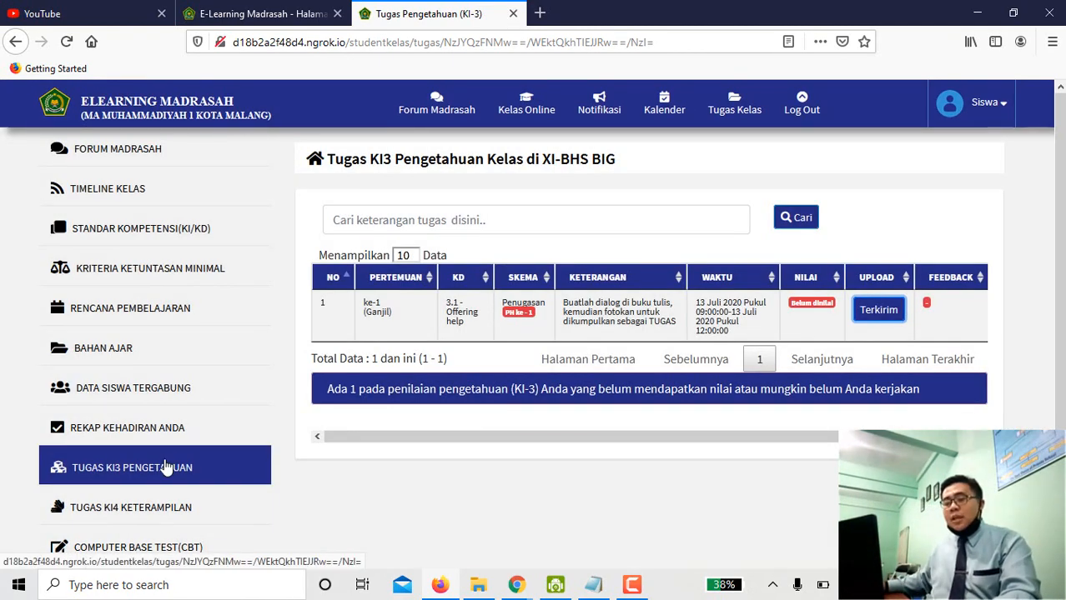
scroll(167, 467, down, 1)
scroll(166, 467, down, 1)
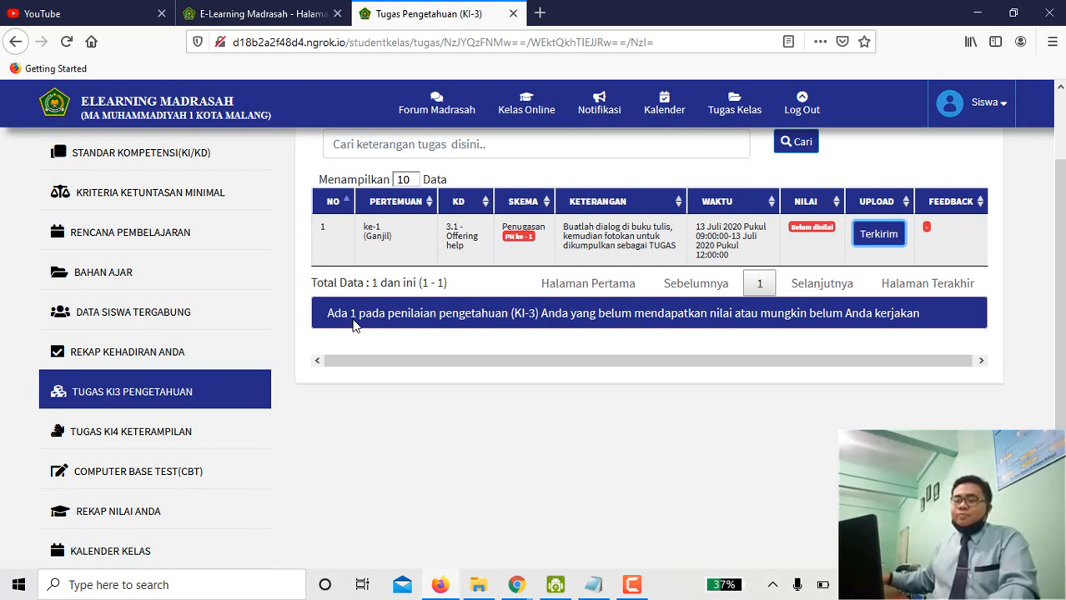
Read the KI4 Keterampilan 'Dialog' task and its description, then return to the class timeline.
click(176, 435)
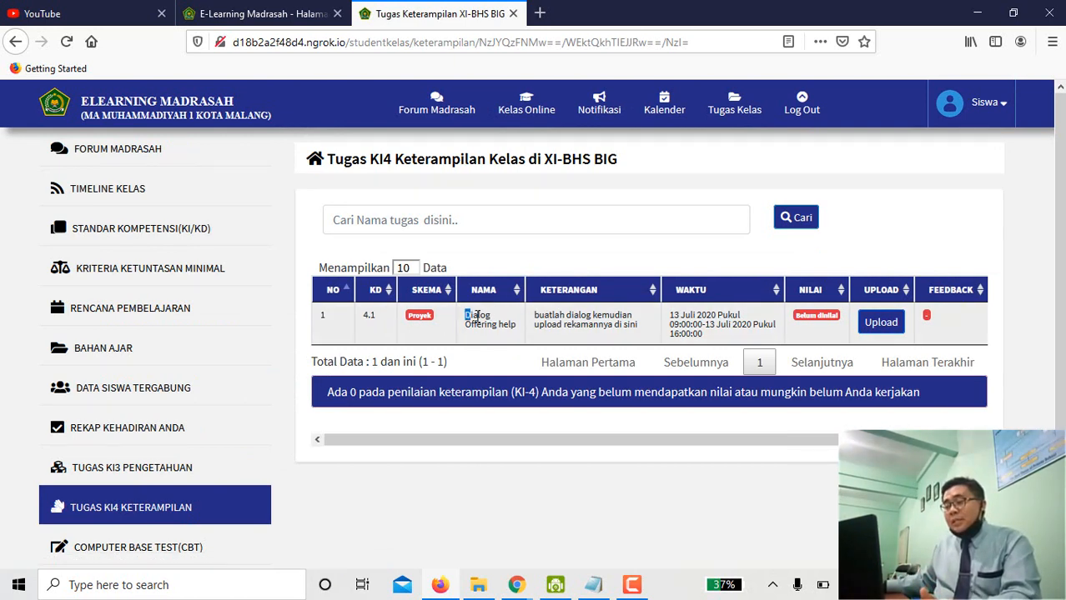
double_click(474, 315)
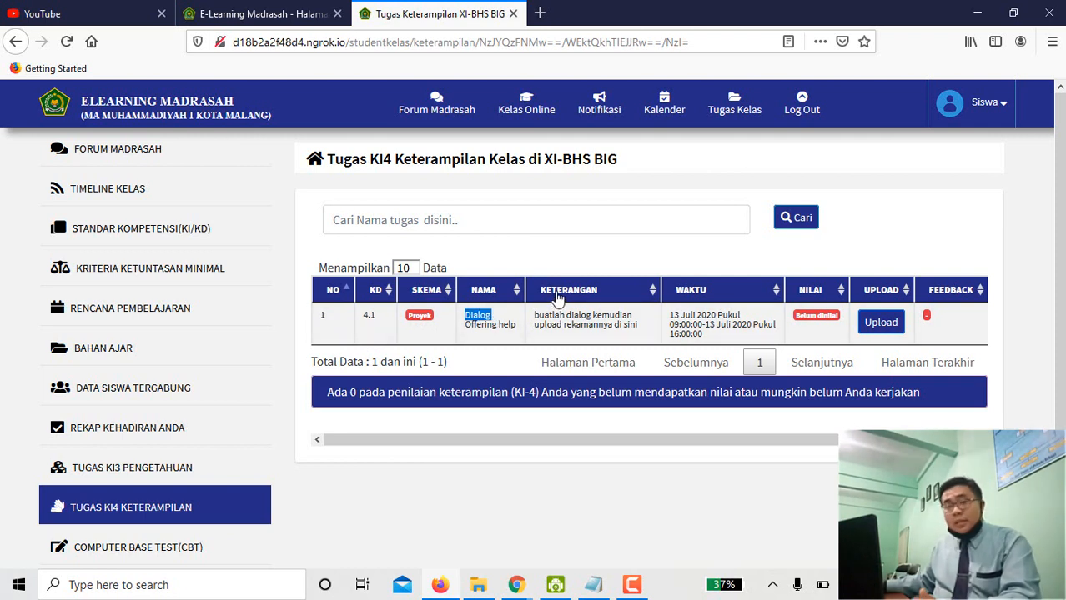
drag(535, 315, 638, 327)
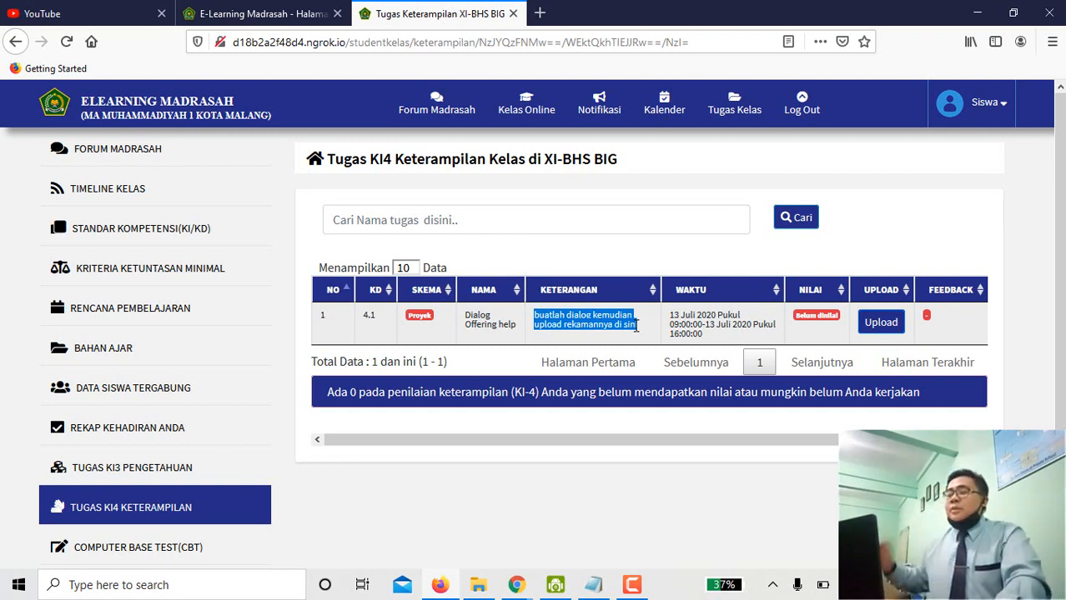
click(126, 197)
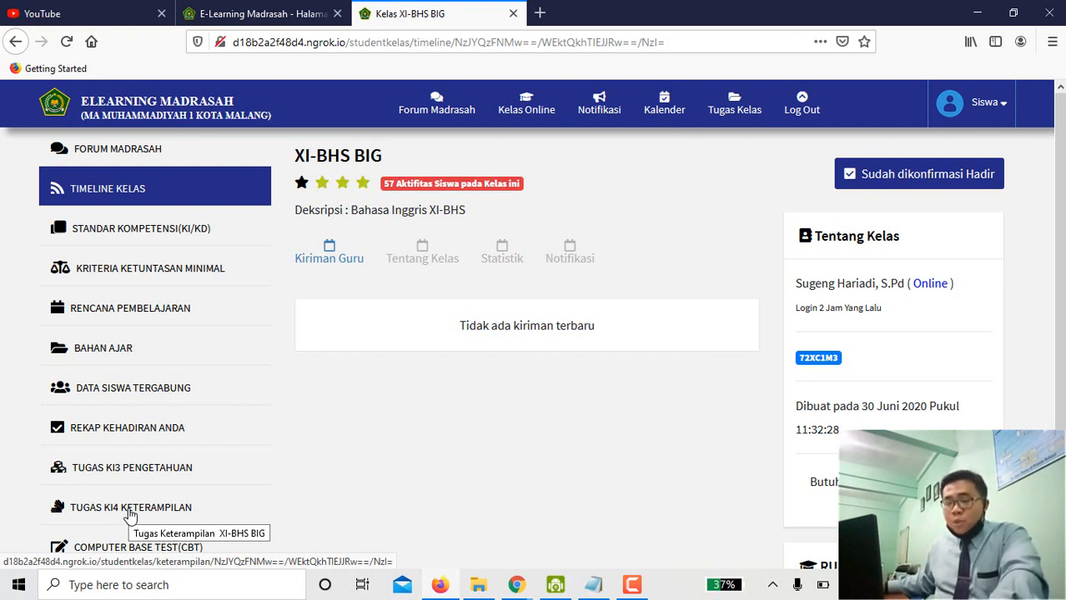
Return to the KI4 Keterampilan list and highlight the Dialog Offering help task's 13 Juli 2020 dates.
click(129, 515)
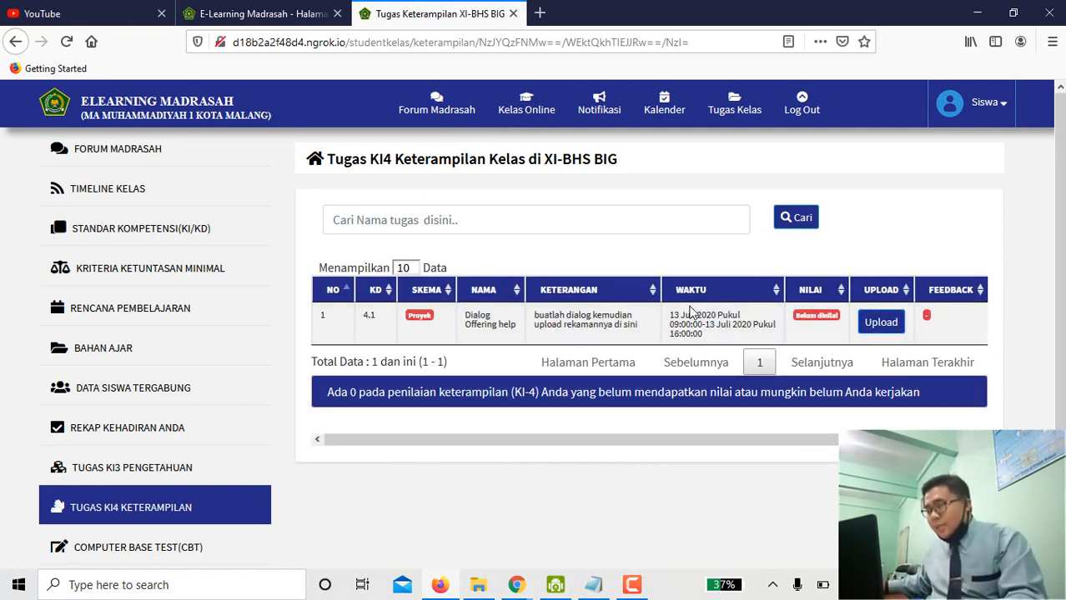
drag(667, 318, 719, 317)
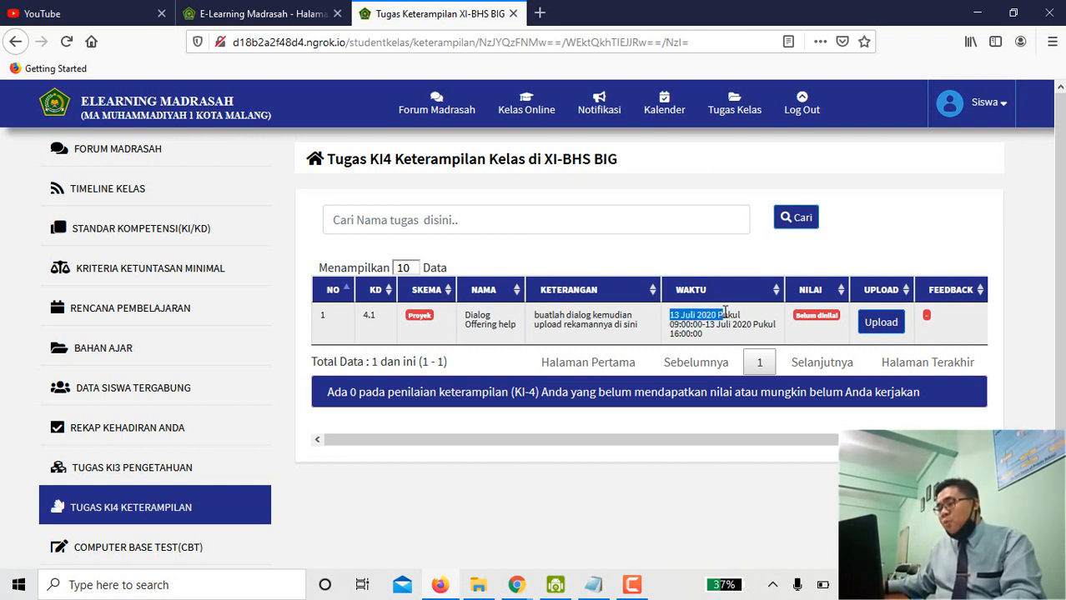
click(676, 329)
mouse_move(676, 331)
mouse_down()
mouse_move(730, 324)
mouse_move(673, 337)
mouse_up()
click(707, 325)
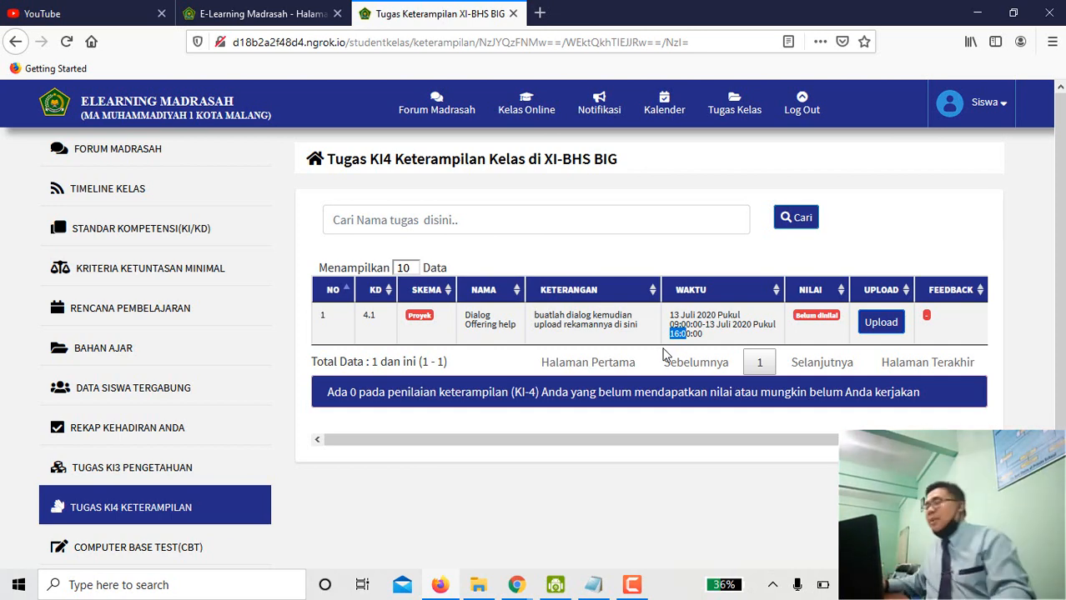
Attach the tugas Siswa Contoh recording as a document/video upload for the Dialog task.
click(878, 330)
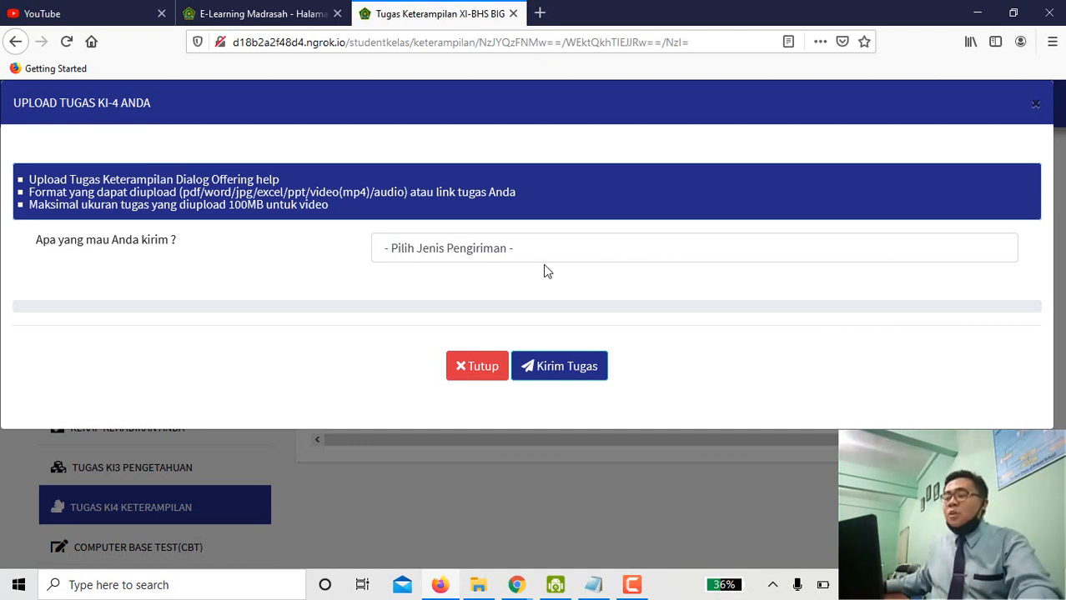
click(548, 249)
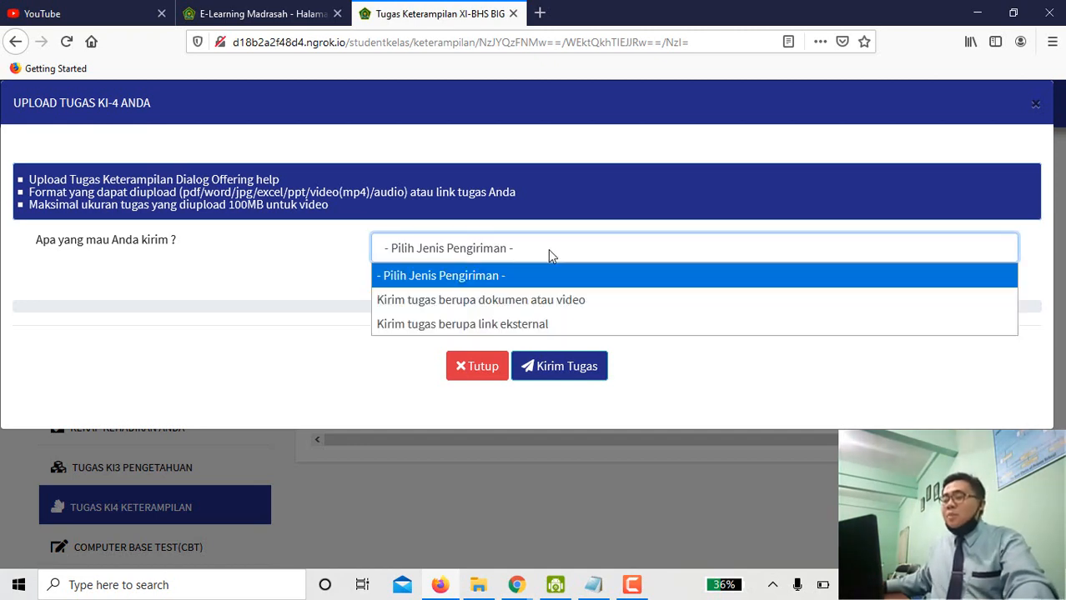
click(527, 307)
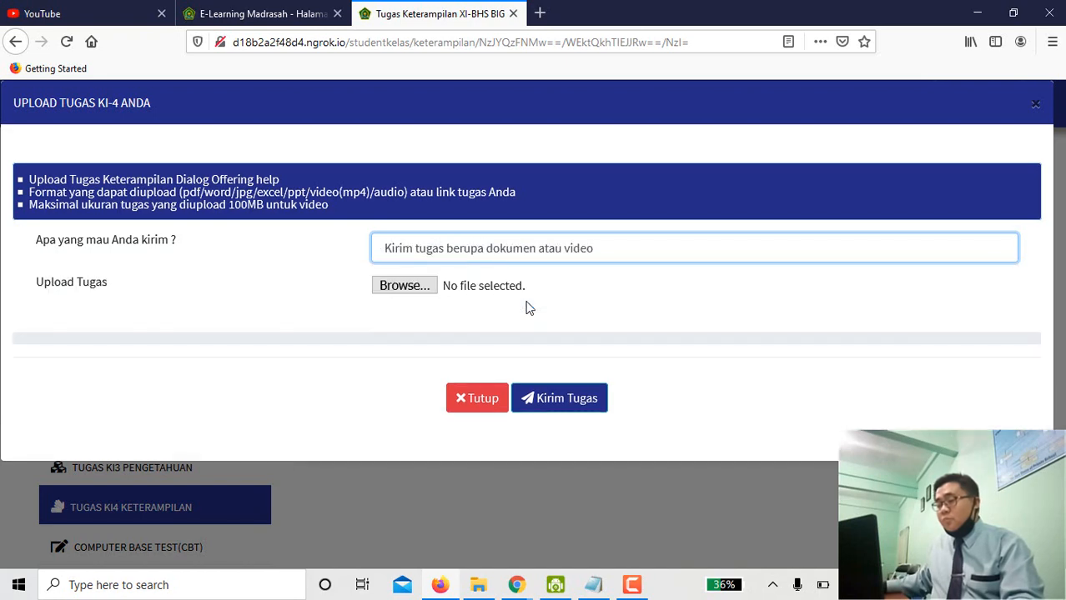
click(404, 290)
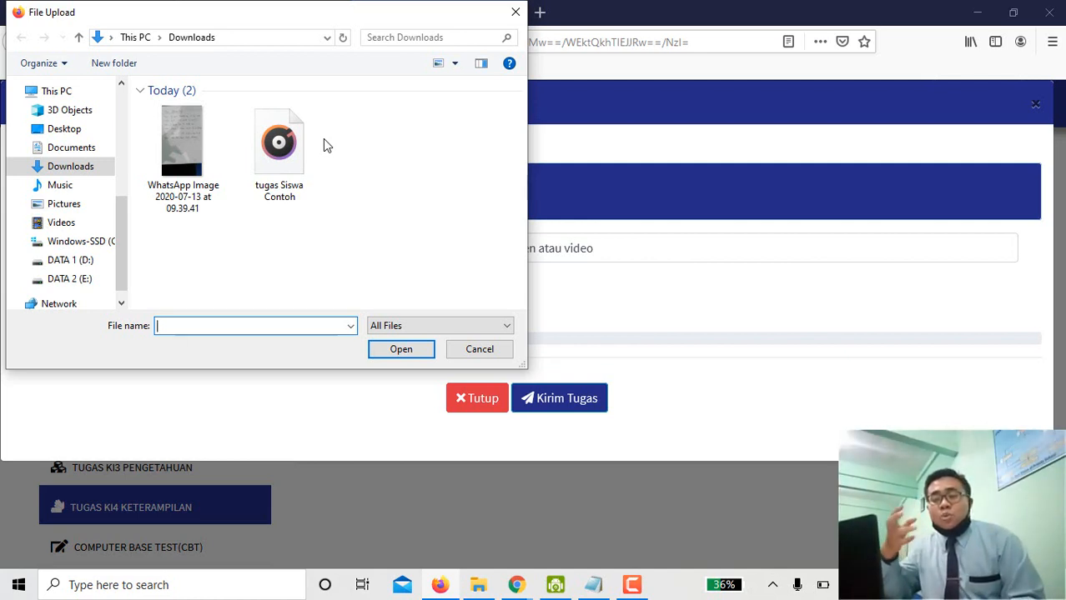
click(287, 155)
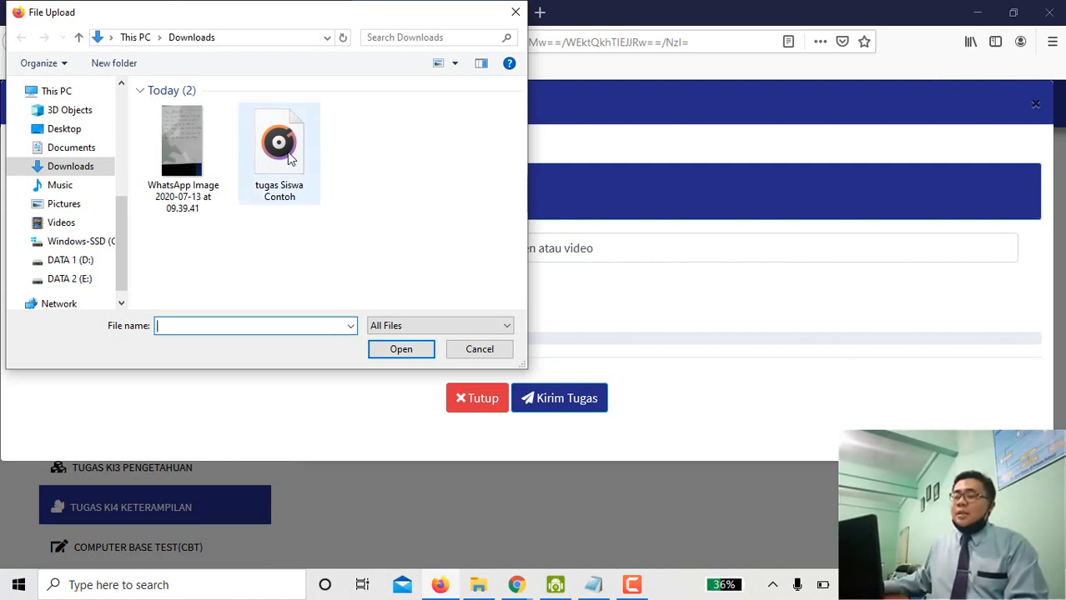
click(395, 351)
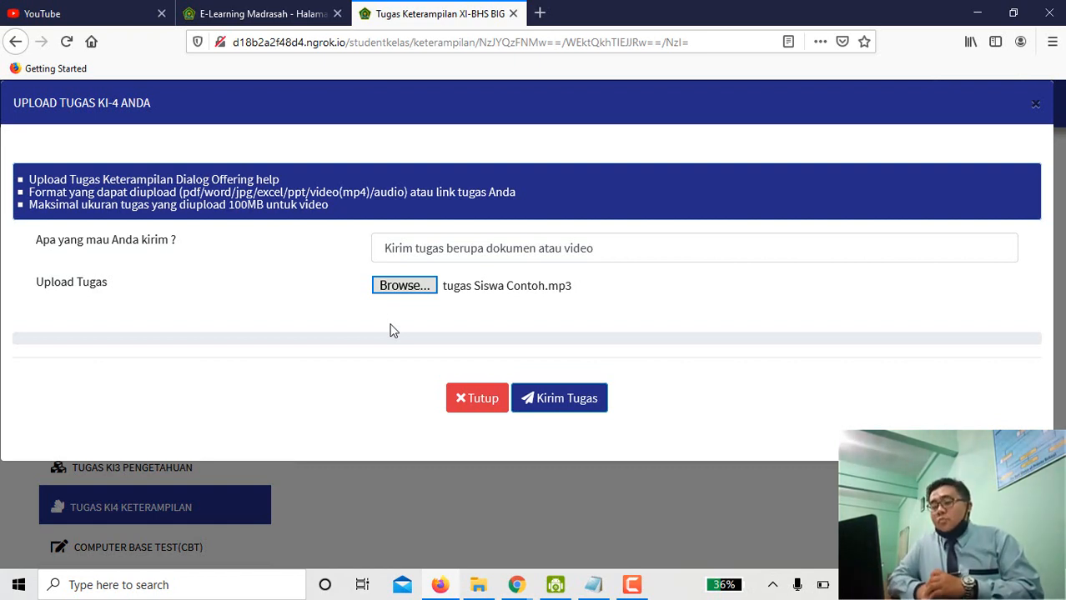
Send the recording with Kirim Tugas and acknowledge the success message.
click(391, 324)
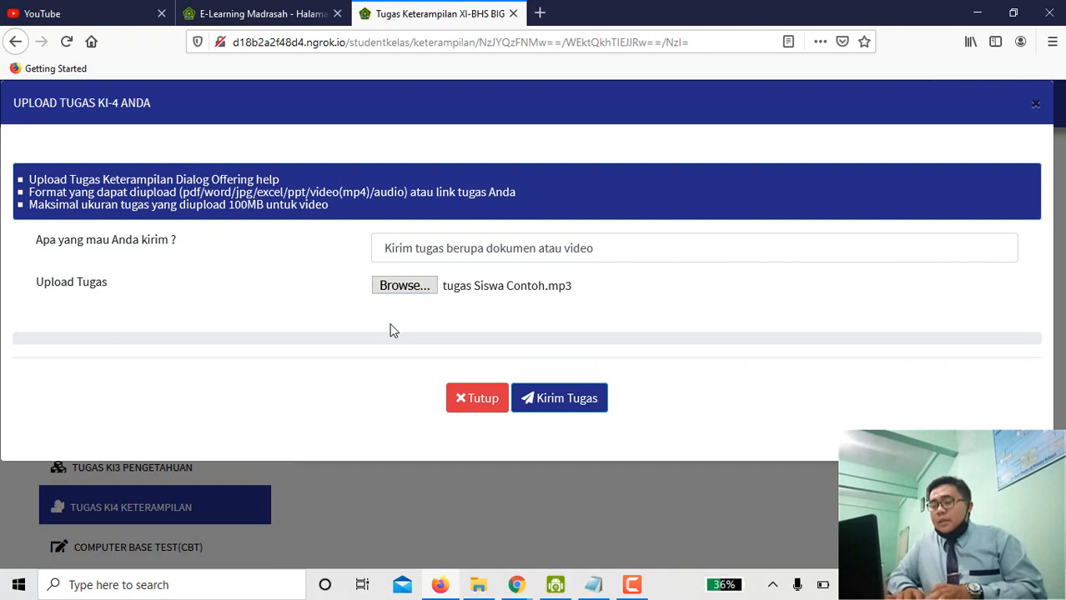
click(558, 409)
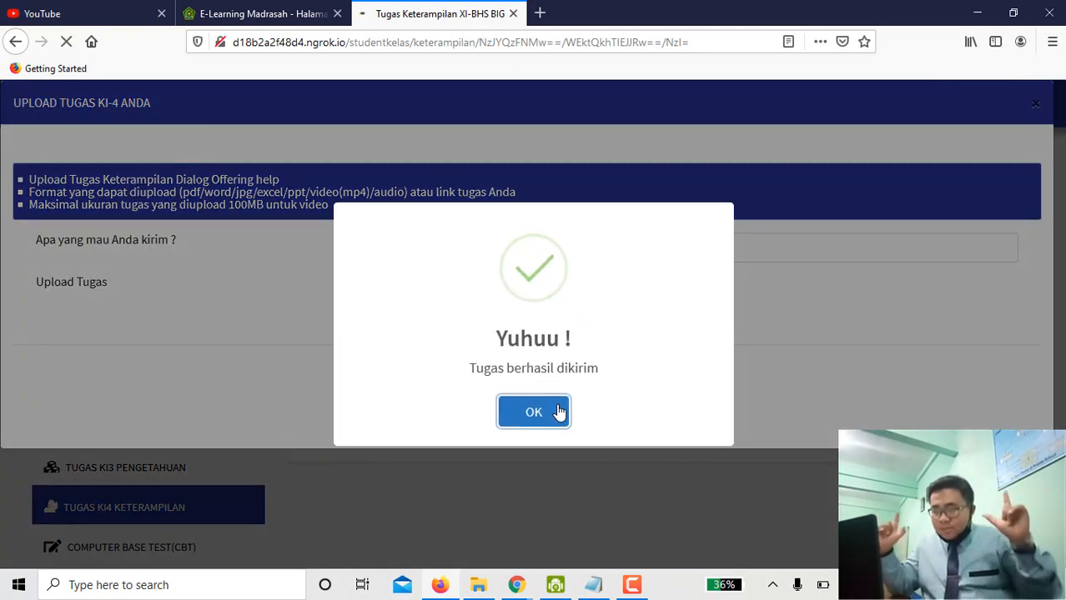
click(559, 411)
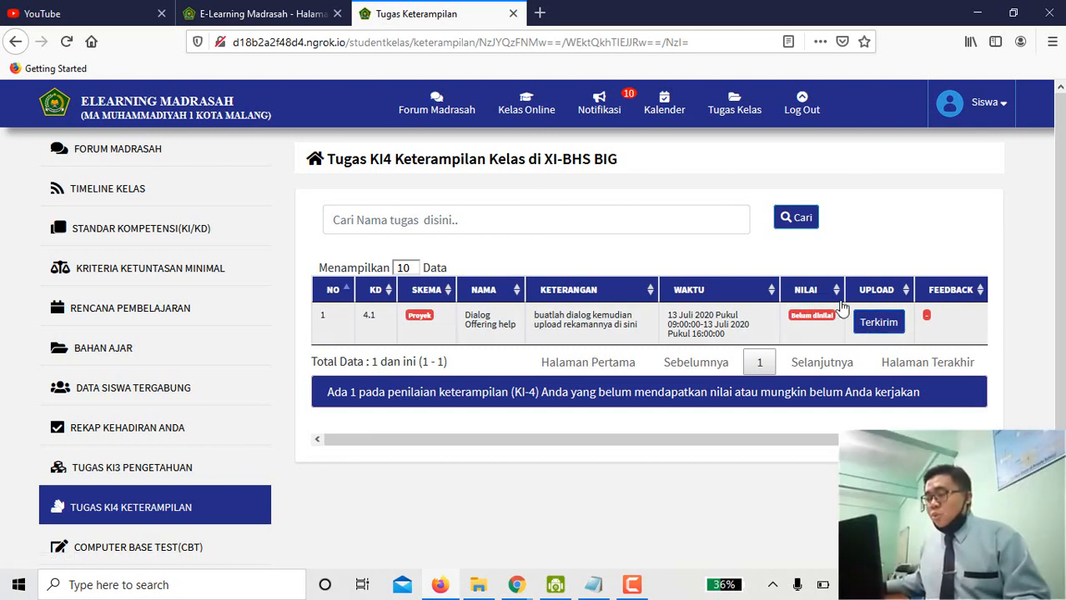
Open Tugas KI3 Pengetahuan and scroll down to the Offering help assignment.
click(195, 470)
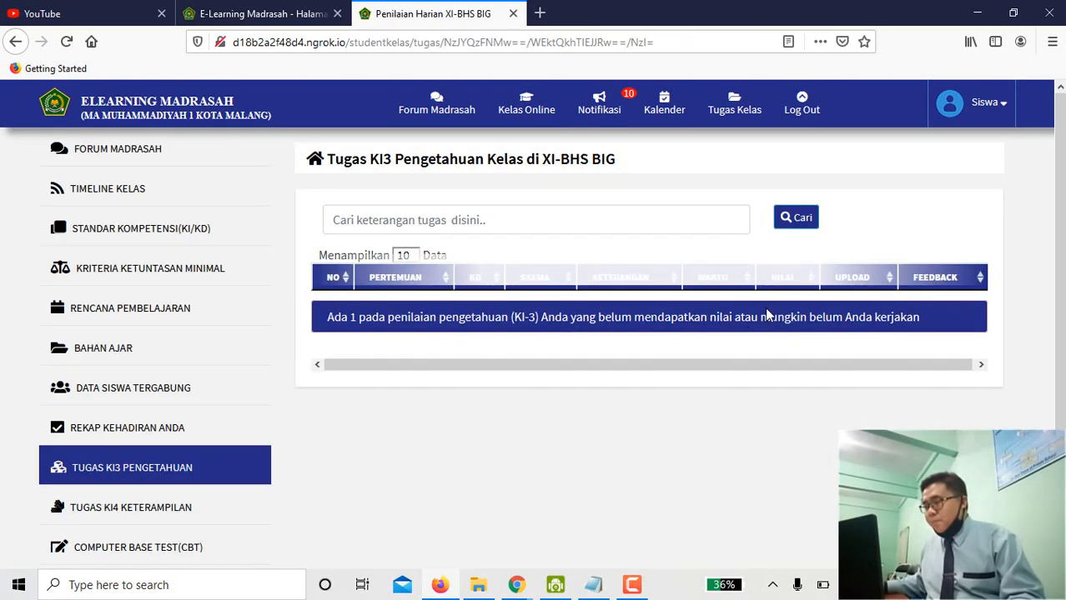
scroll(159, 452, down, 2)
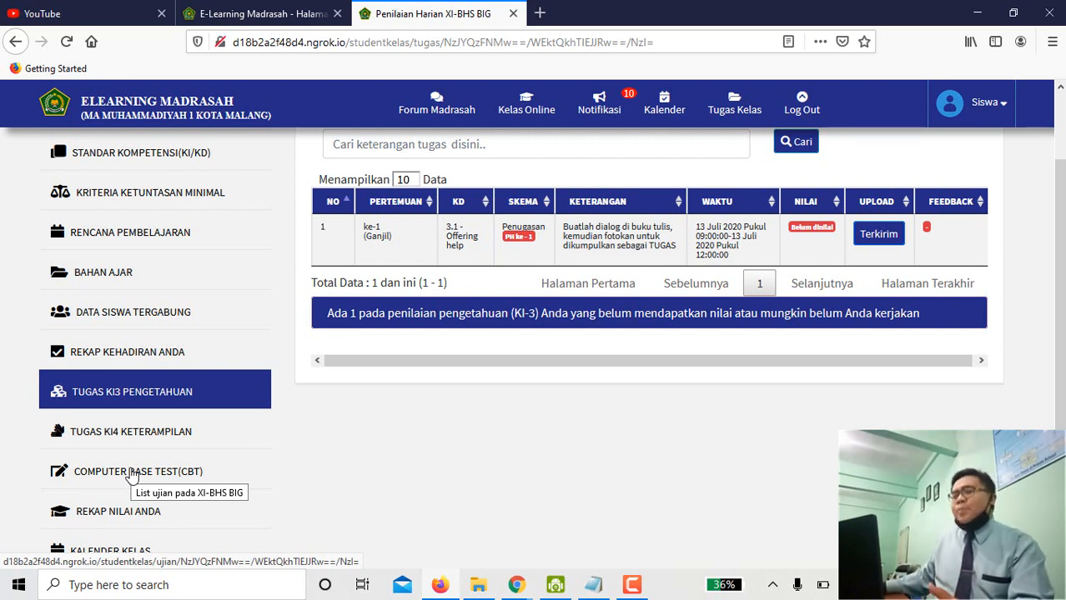
Open the CBT exam list and highlight the Quiz Offering Help schedule date, 13 Juli 2020.
click(131, 474)
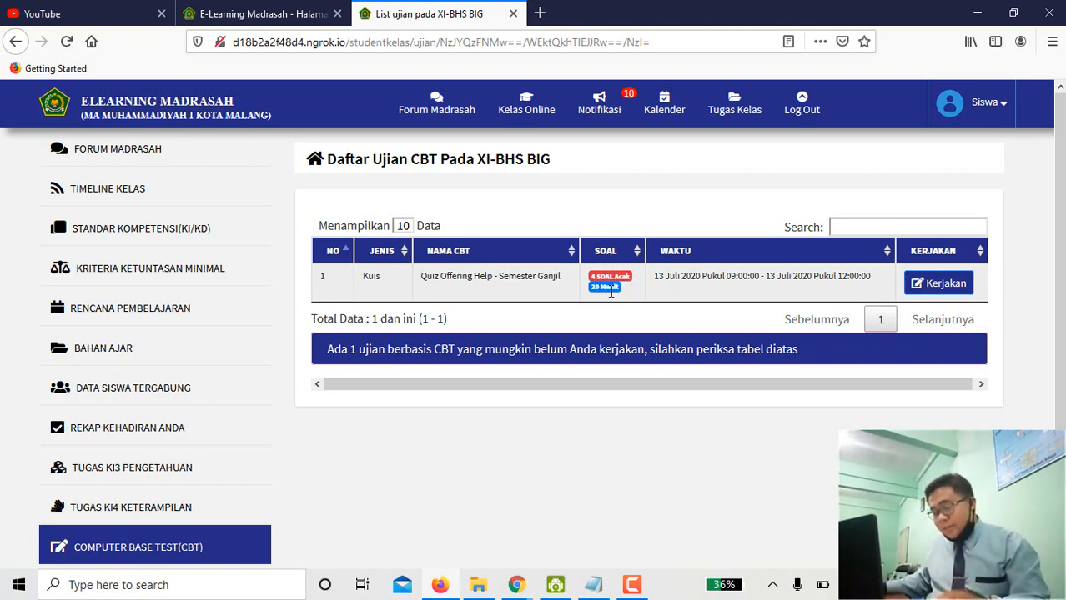
scroll(611, 290, up, 4)
scroll(611, 290, down, 3)
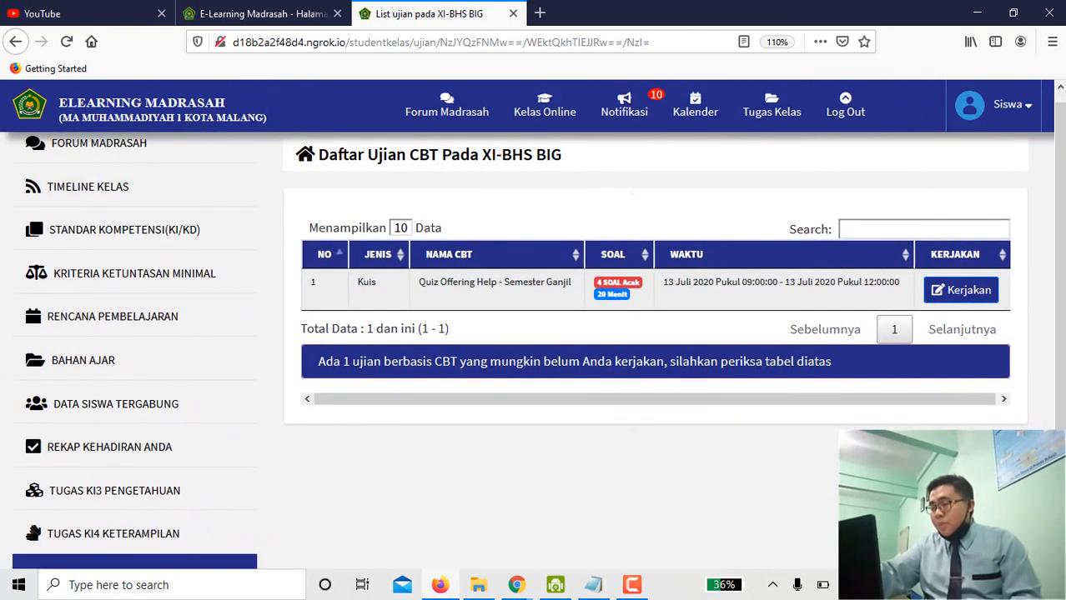
scroll(605, 215, up, 1)
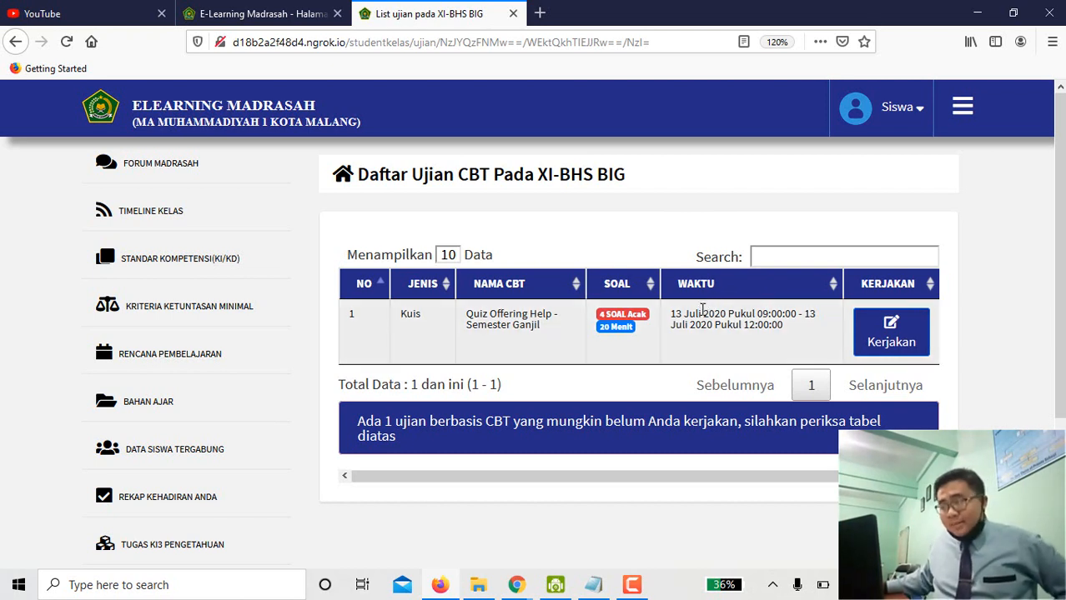
drag(671, 315, 817, 338)
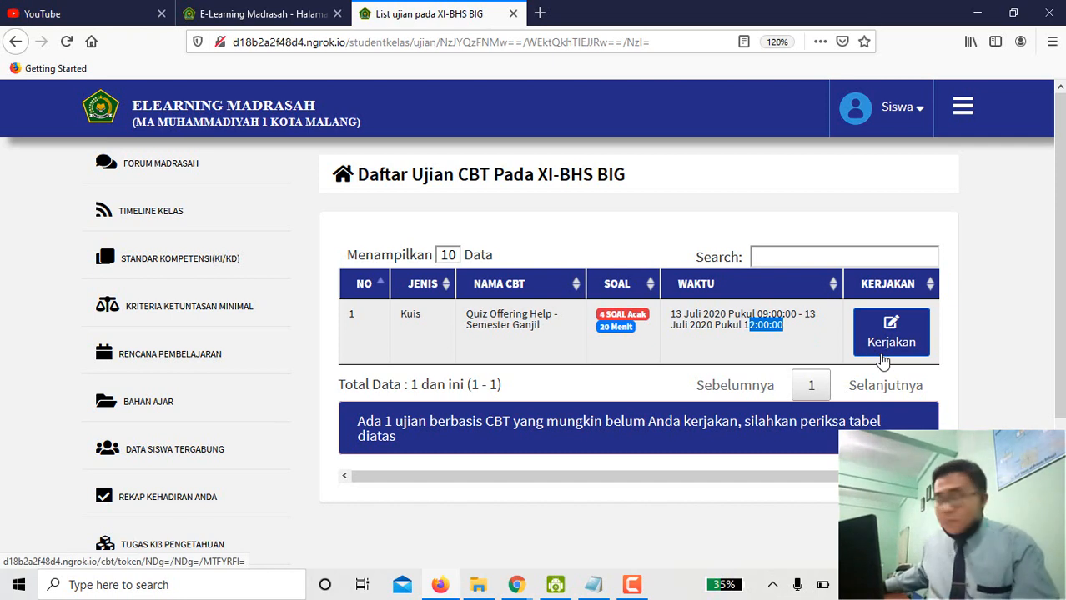
Open the Quiz Offering Help exam details and zoom the page out.
click(893, 353)
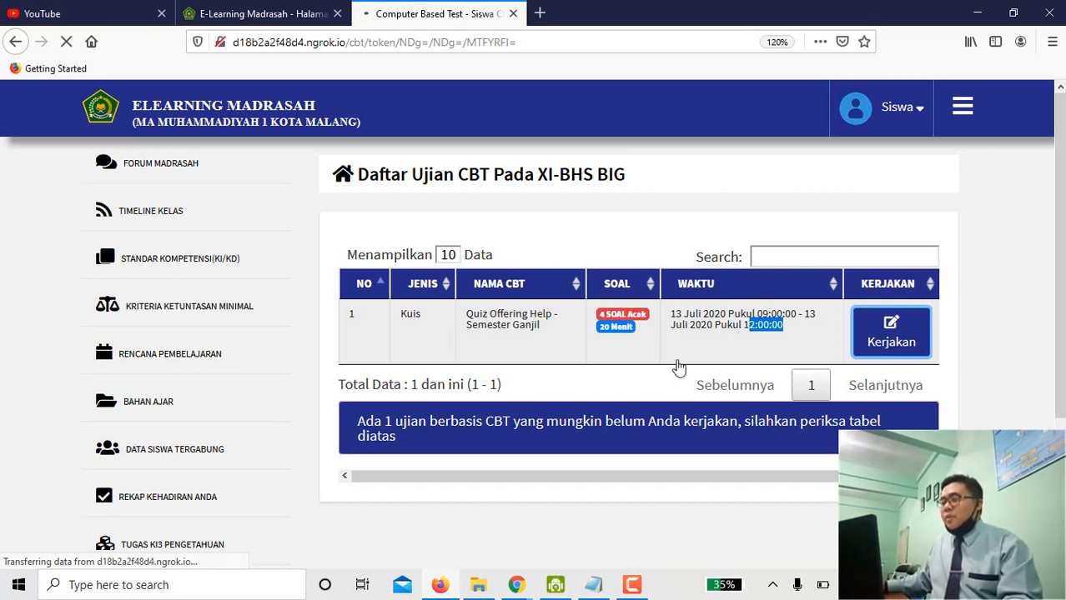
scroll(676, 367, down, 3)
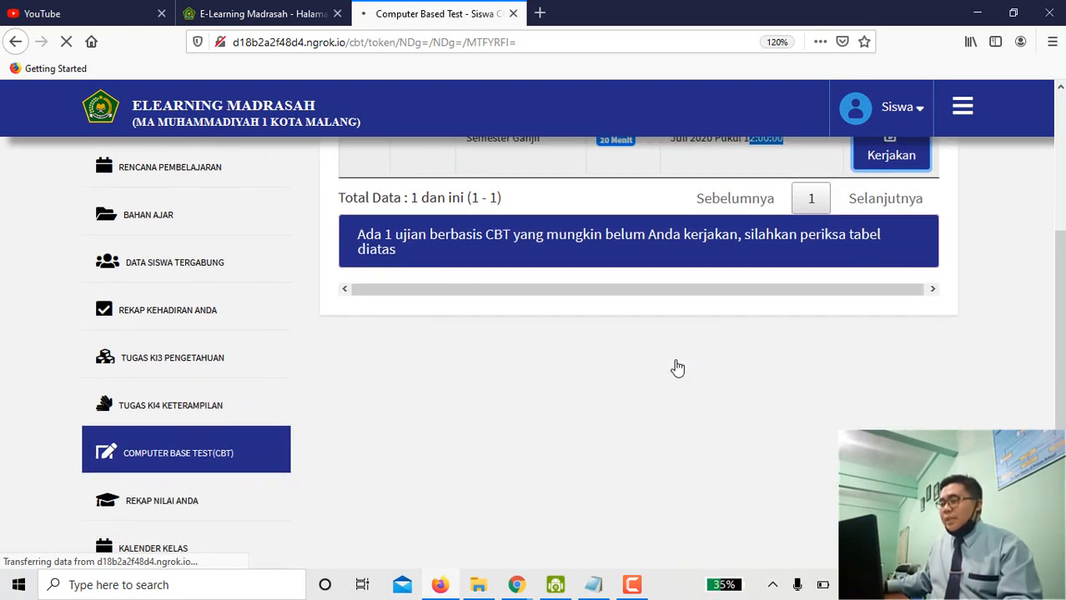
scroll(678, 368, up, 3)
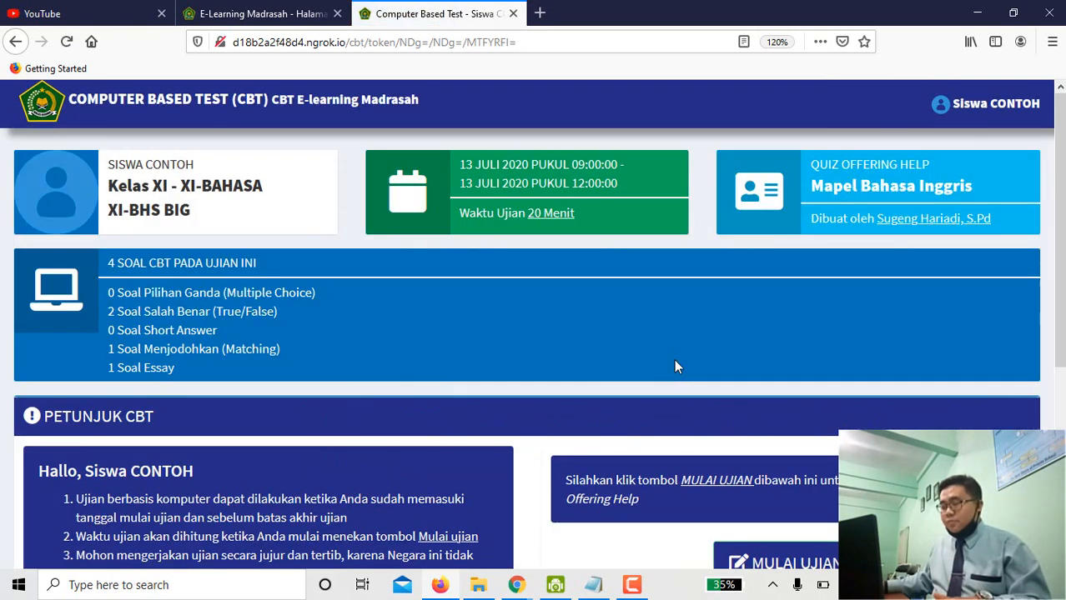
scroll(675, 366, down, 3)
key(ctrl+minus)
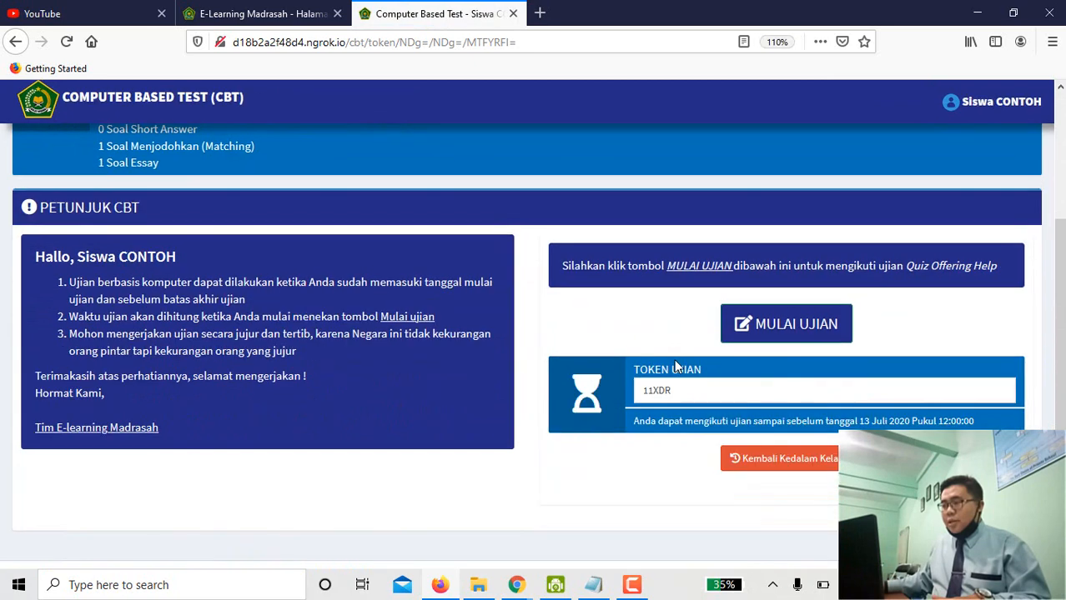
scroll(356, 241, up, 3)
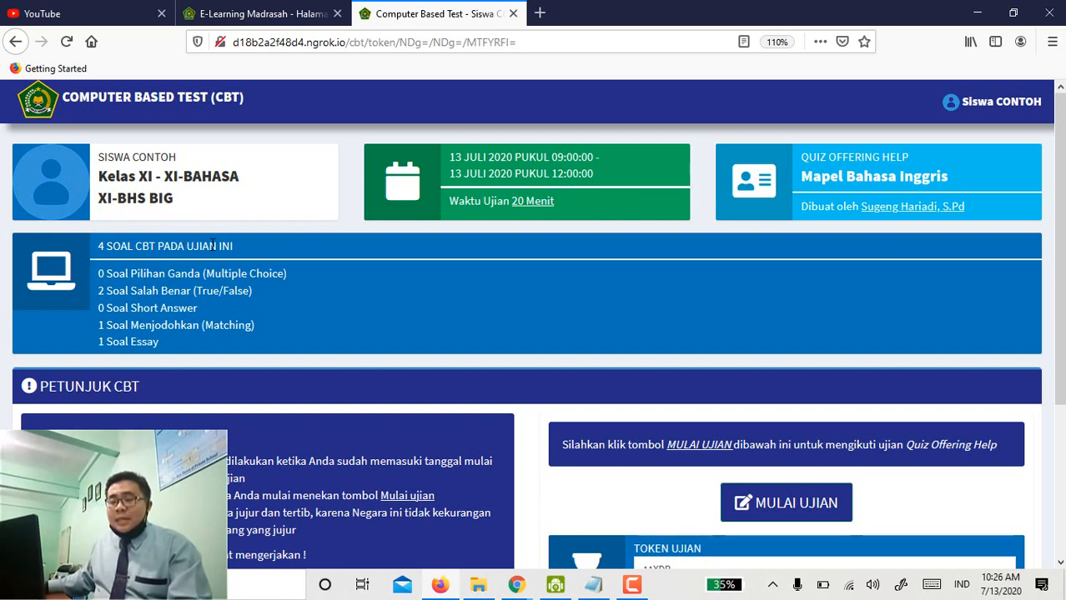
Highlight the counts of true/false and matching questions, then scroll to the instructions.
drag(103, 292, 194, 293)
click(101, 291)
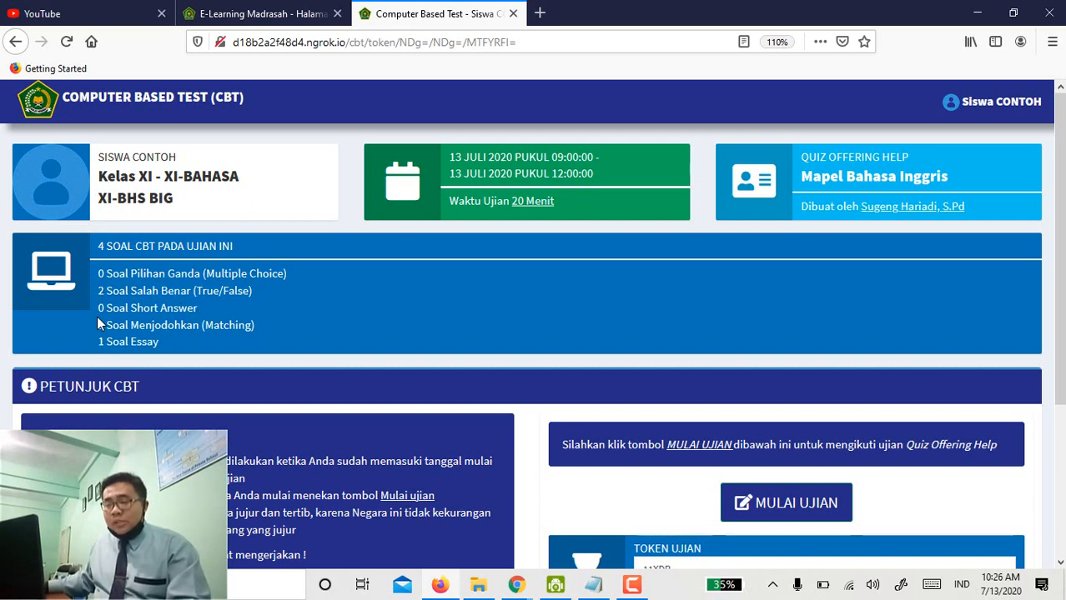
drag(98, 323, 85, 354)
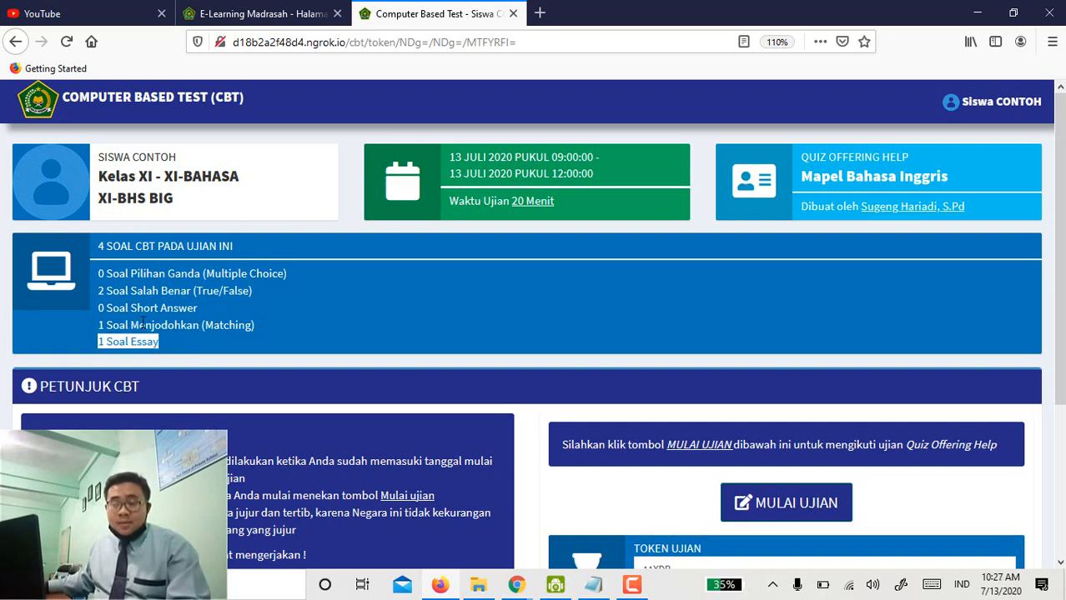
scroll(143, 325, down, 3)
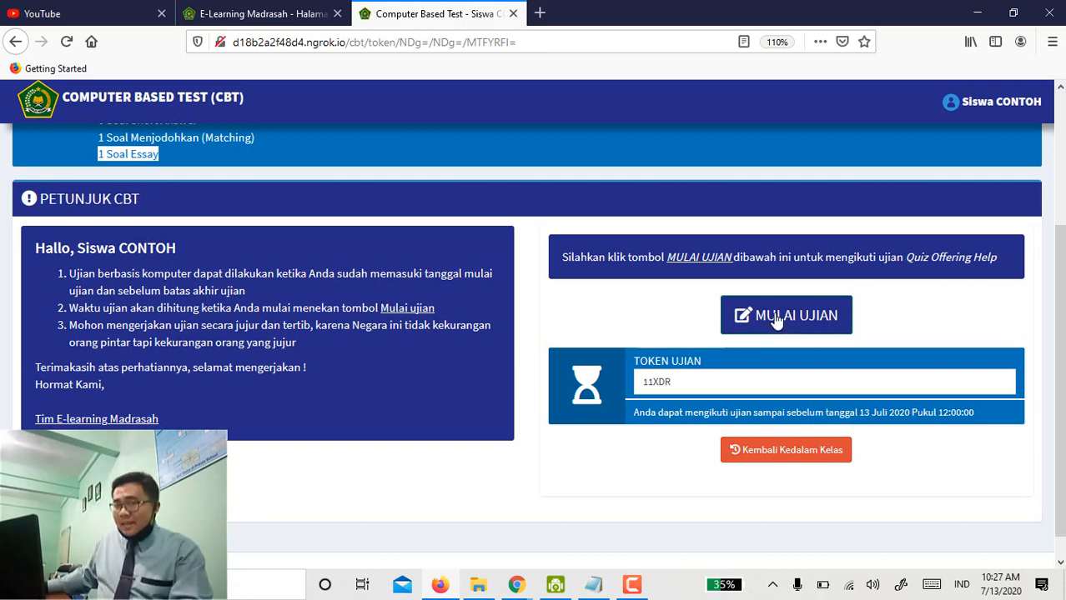
Start the Quiz Offering Help exam and confirm with 'Lanjut, Mulai ujian'.
click(774, 320)
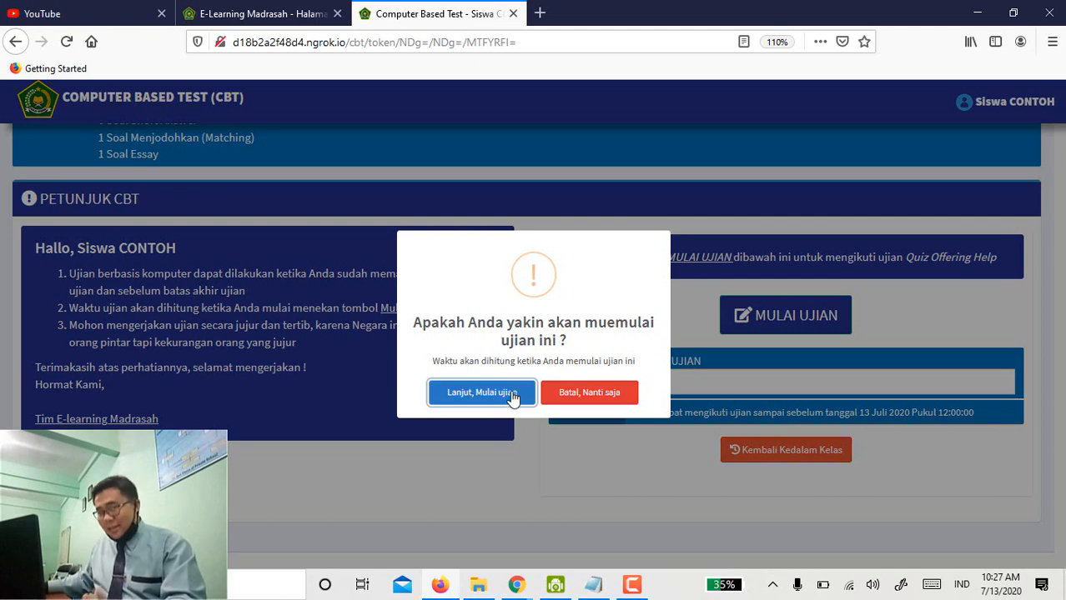
click(502, 395)
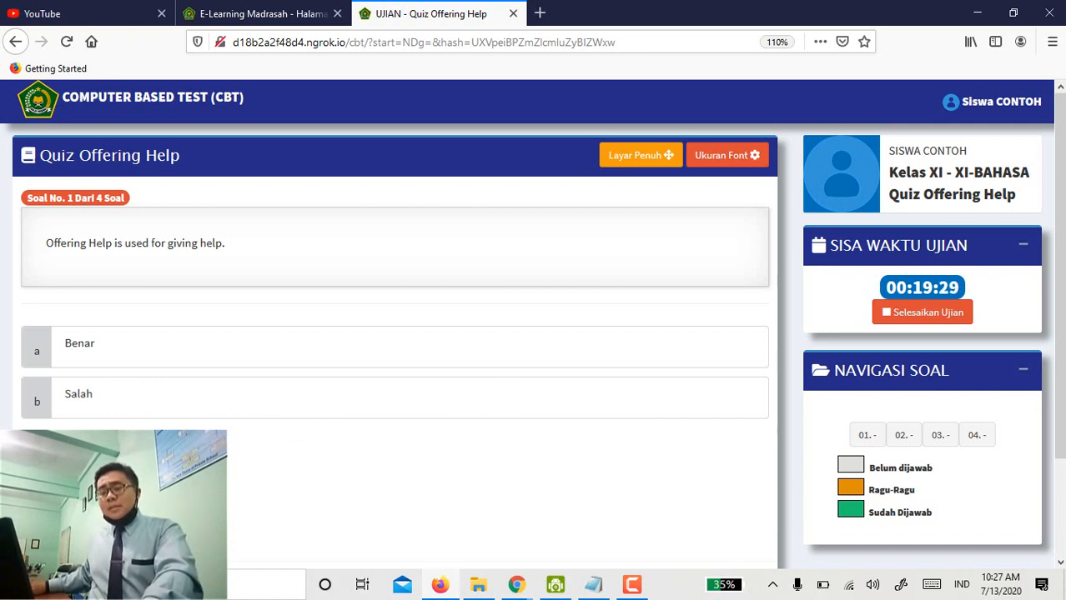
Answer question 1 Benar and enlarge the question font to 32 pixels.
click(89, 363)
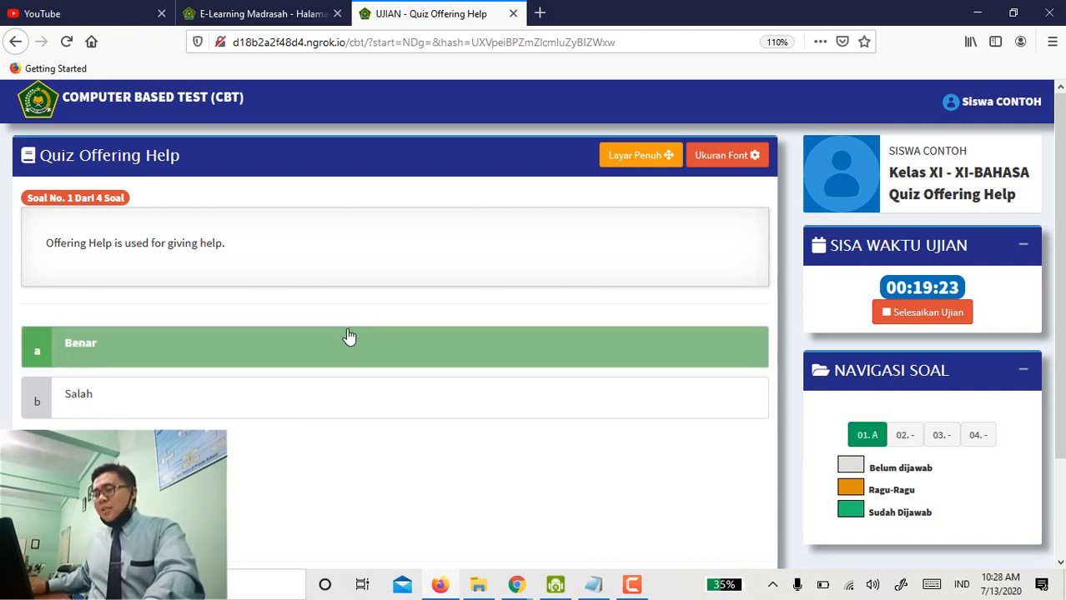
click(730, 165)
click(724, 277)
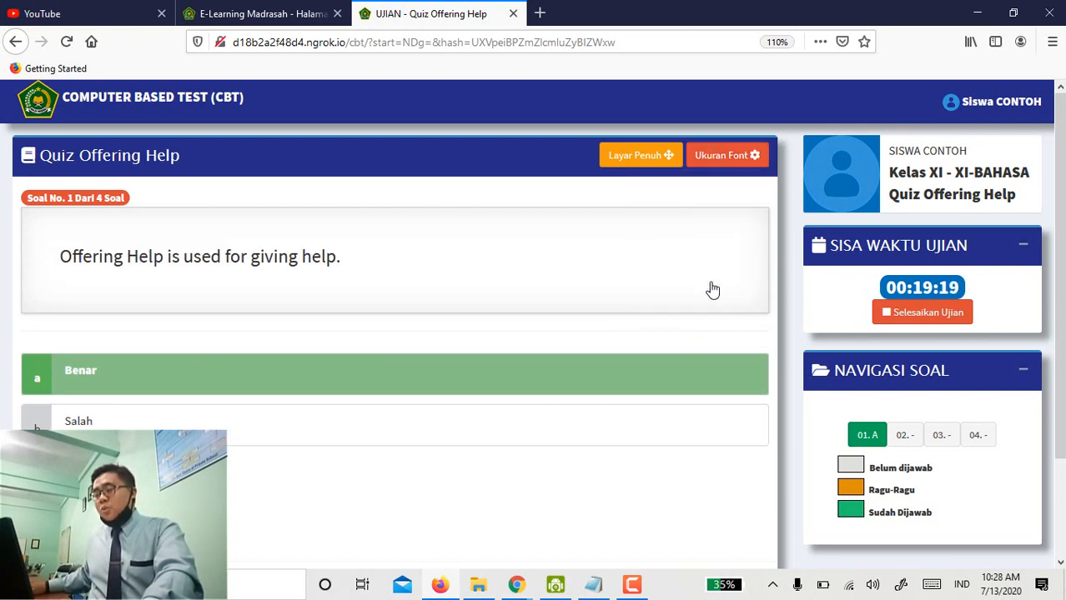
click(724, 163)
click(711, 312)
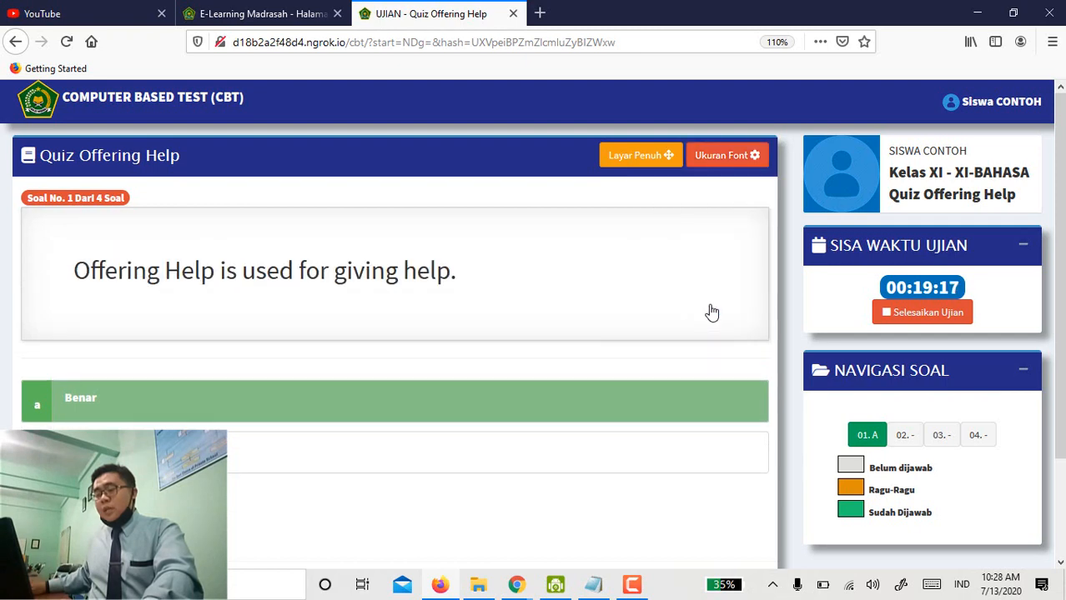
Toggle full screen on and off, leaving question 1 answered Benar.
click(658, 160)
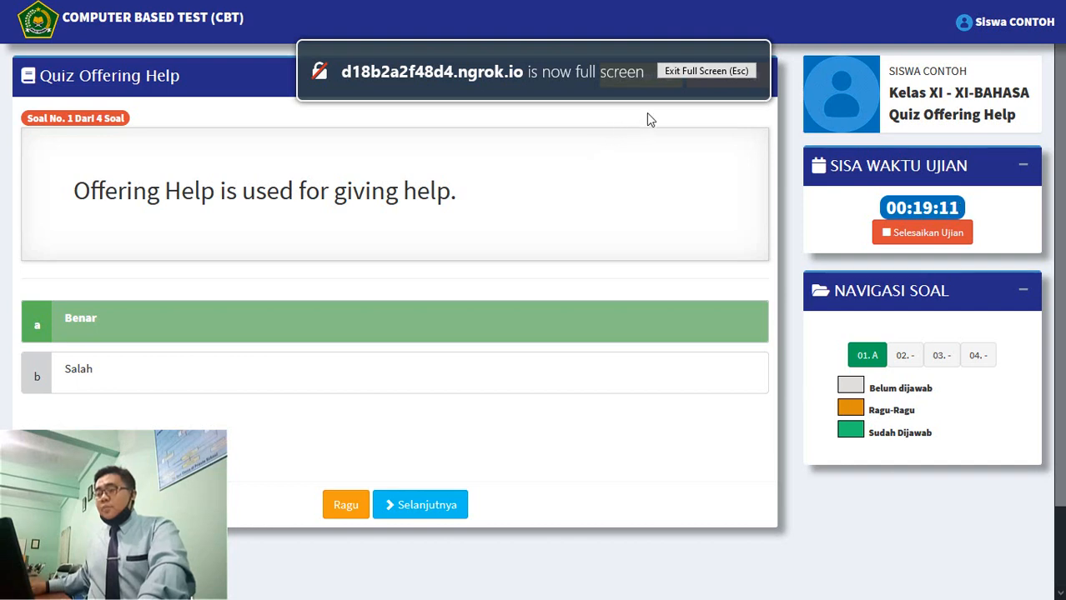
click(716, 71)
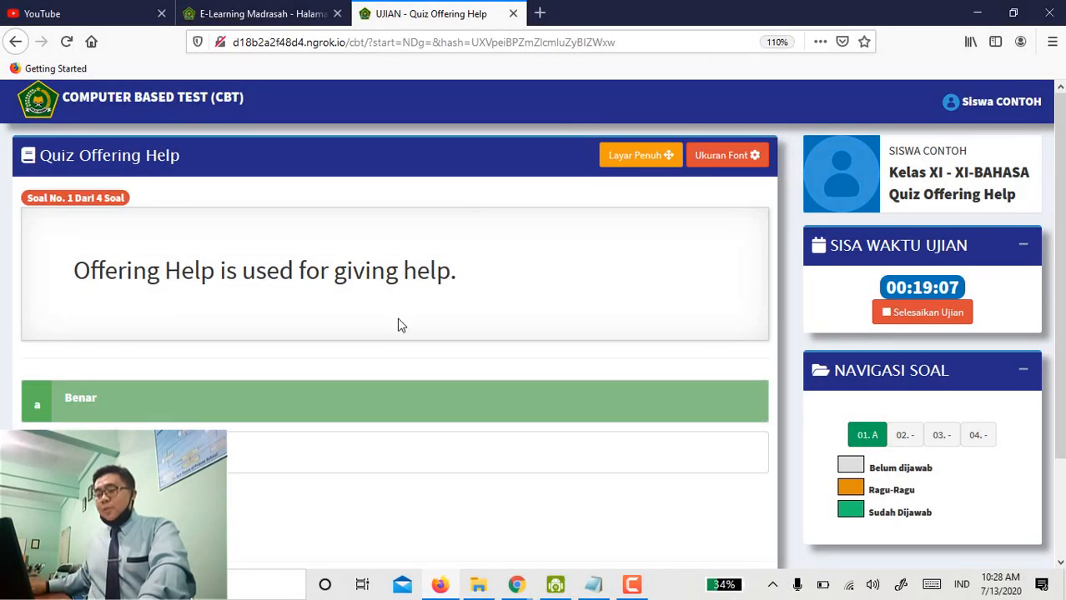
click(192, 455)
click(125, 413)
click(166, 450)
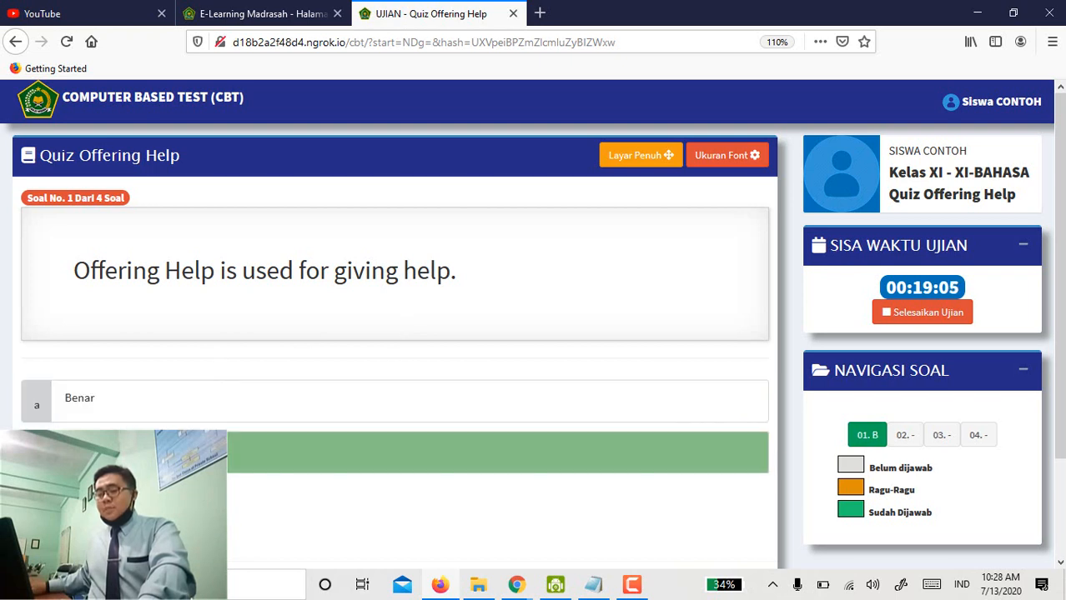
click(137, 414)
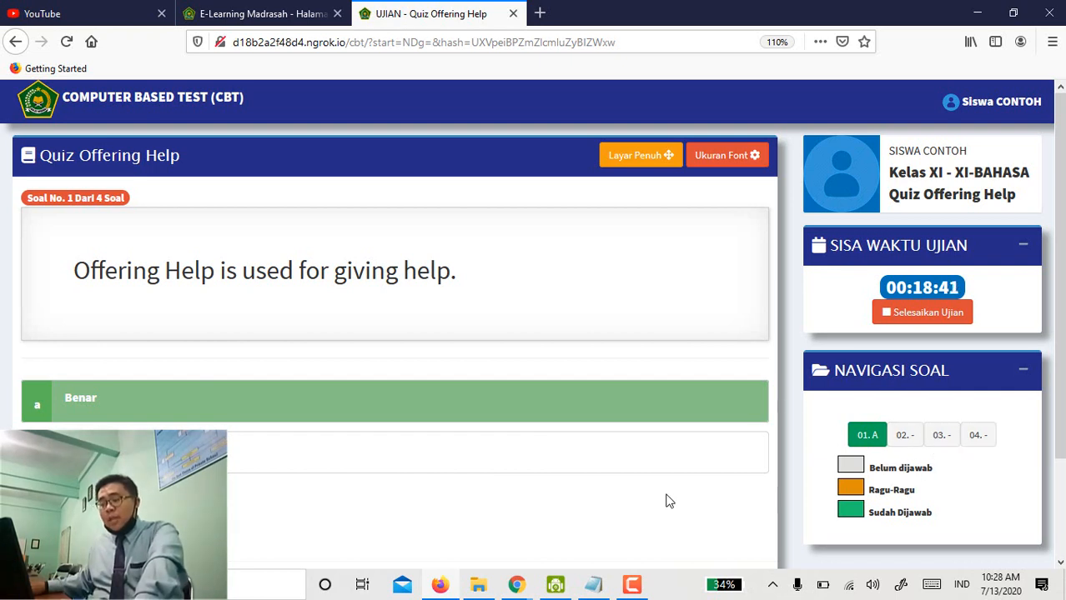
Flag and unflag question 1 as uncertain, then move on to question 2.
scroll(505, 476, down, 3)
click(346, 470)
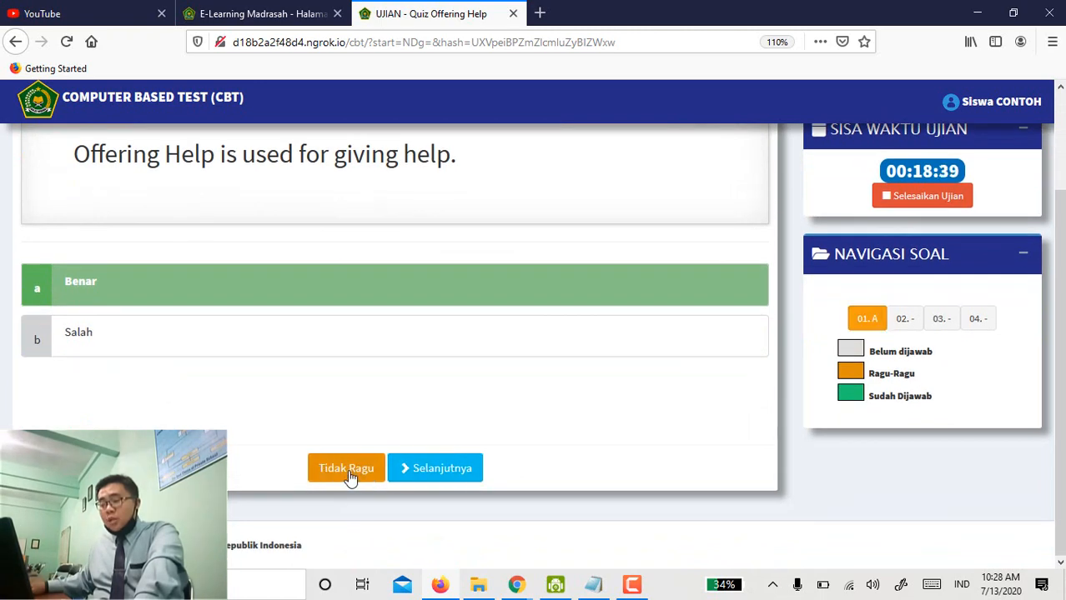
scroll(873, 335, up, 2)
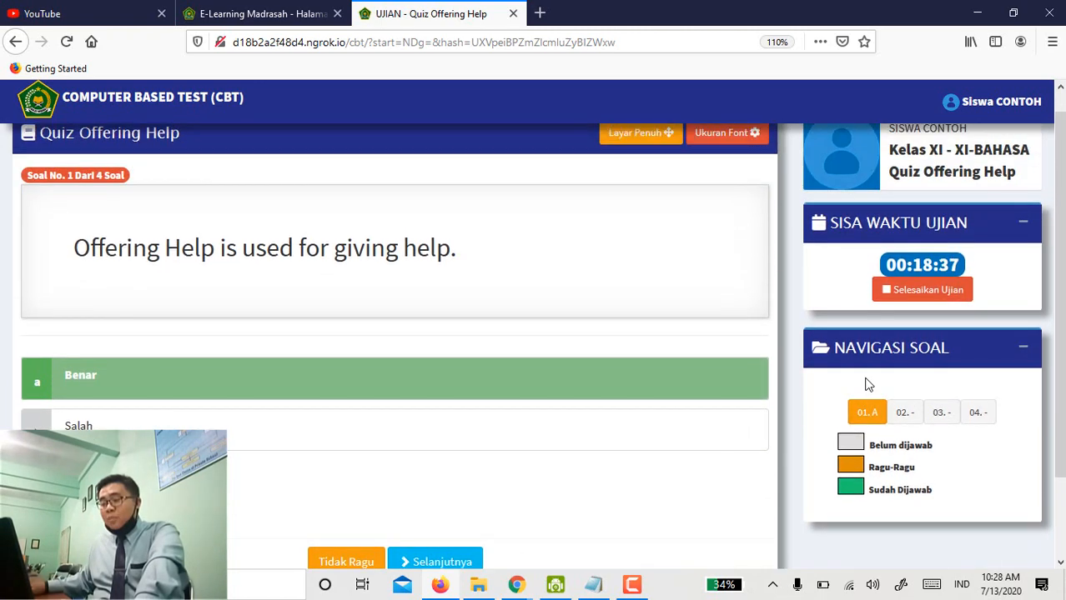
scroll(400, 472, down, 2)
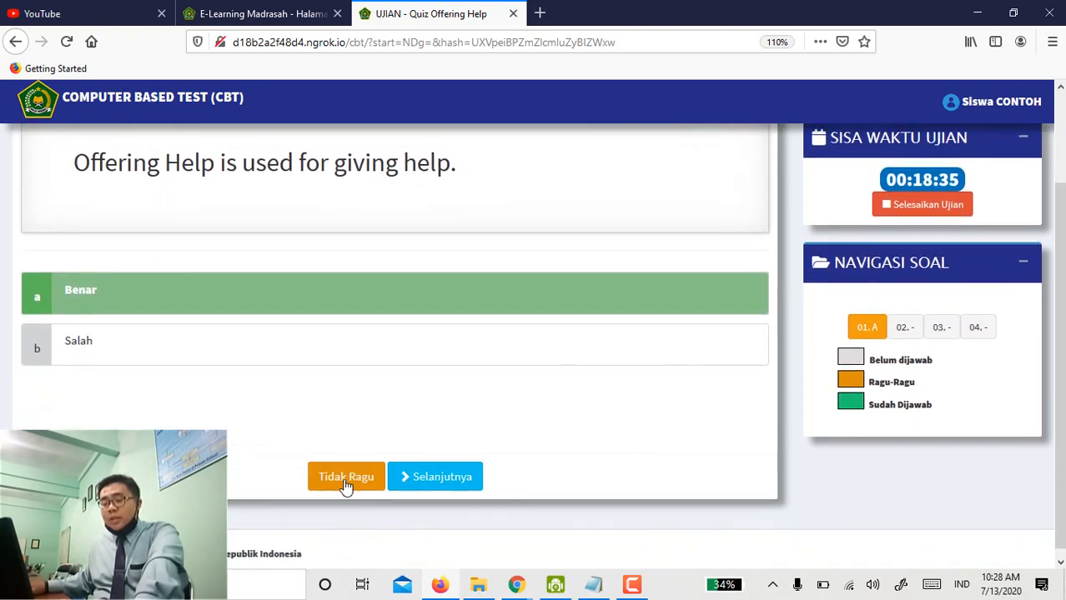
click(347, 476)
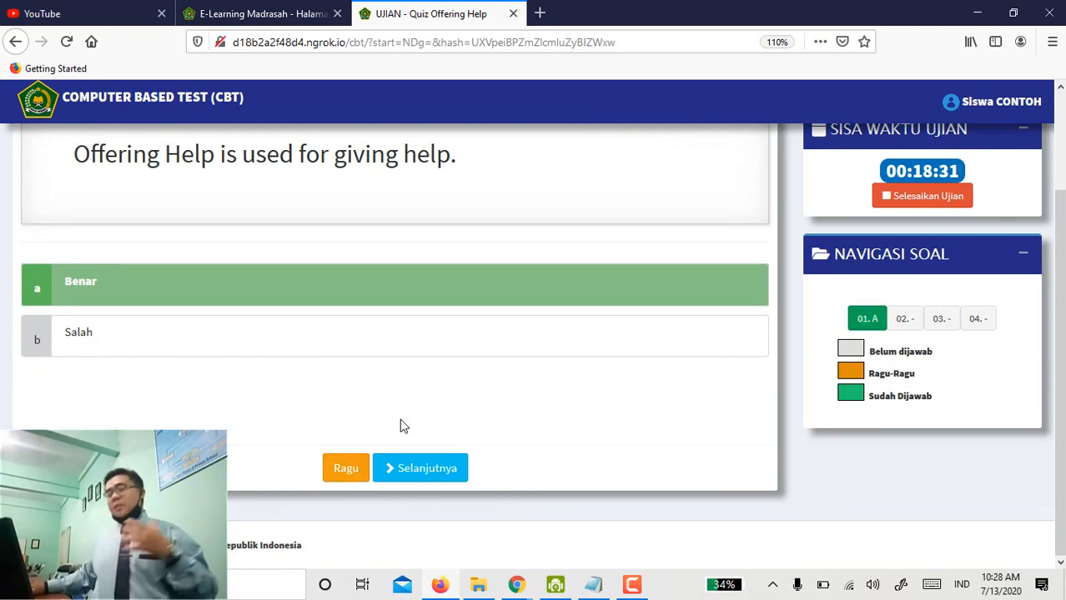
click(401, 469)
scroll(326, 365, up, 3)
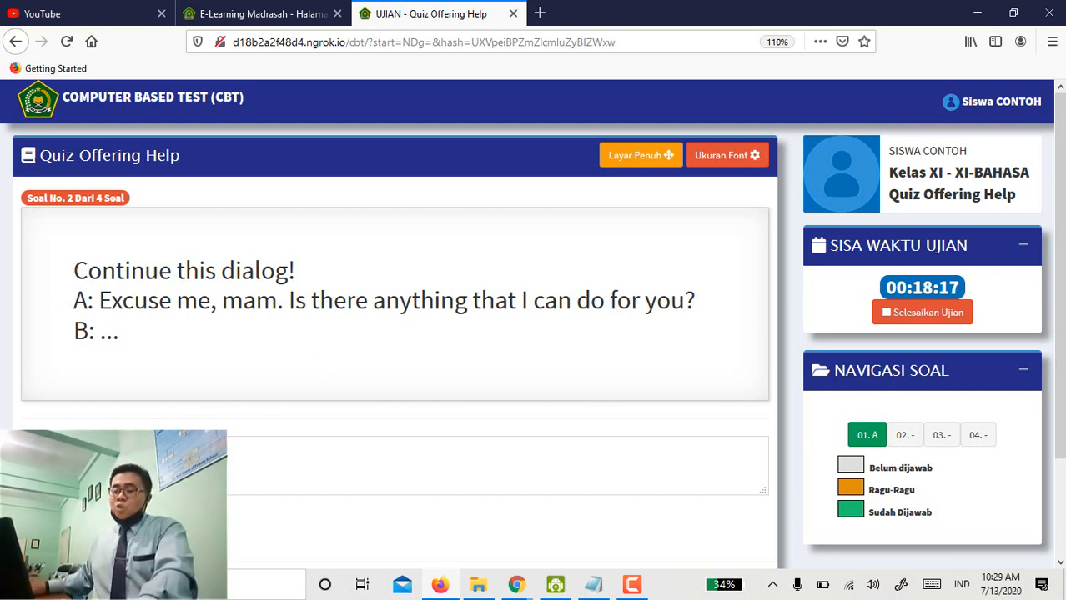
Paste 'yes of course, please pick mu up now!' as question 2's answer and go to question 3.
click(271, 463)
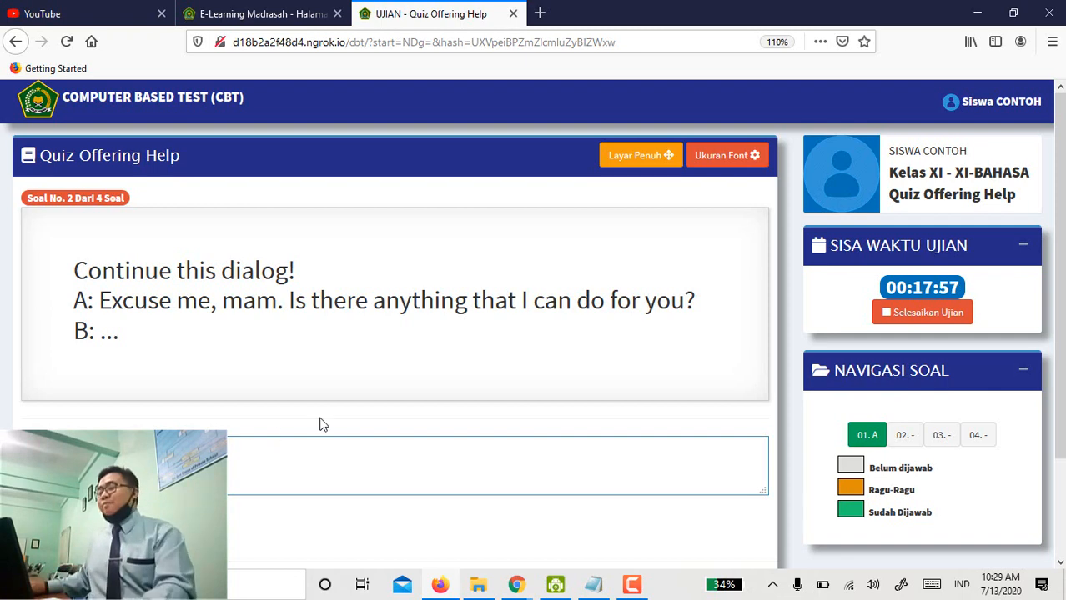
text(yes of course, please pick mu up now!)
scroll(335, 418, down, 2)
click(435, 468)
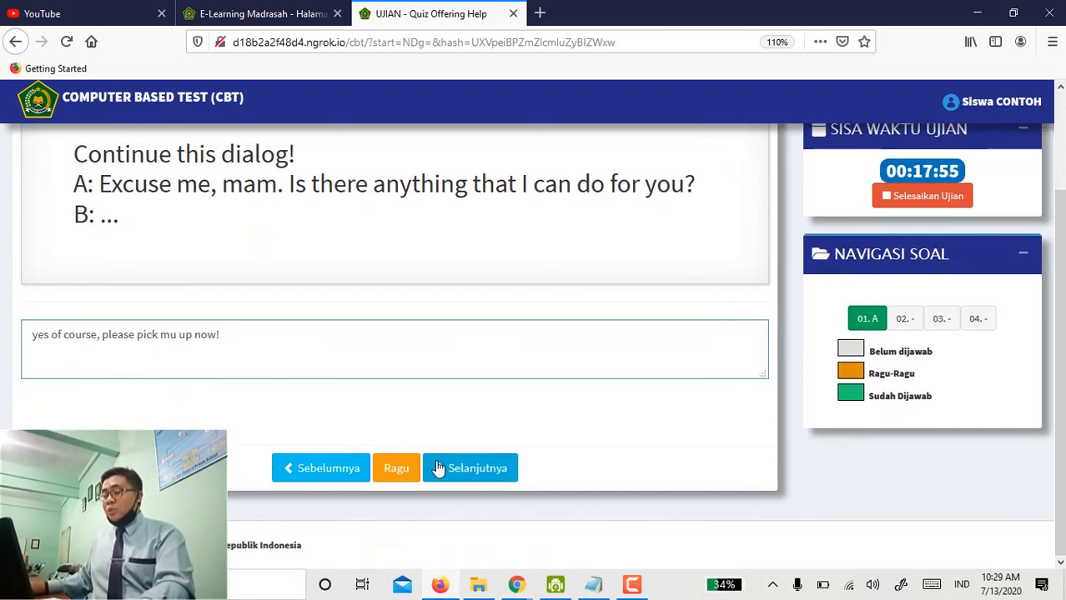
scroll(408, 359, up, 2)
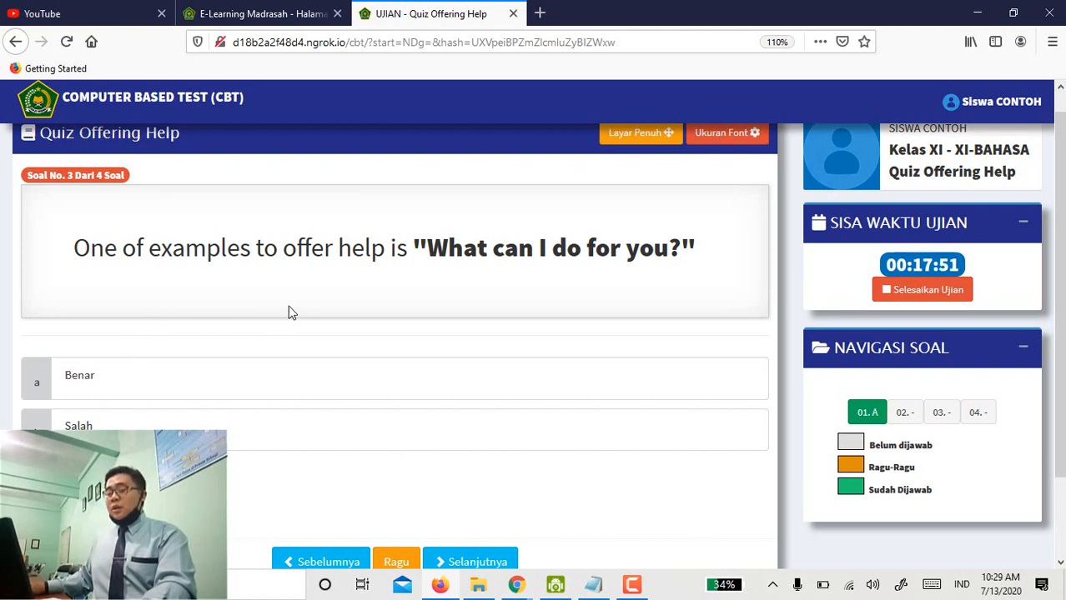
Answer question 3 Benar and move on to matching question 4.
click(133, 392)
scroll(417, 475, down, 2)
click(442, 481)
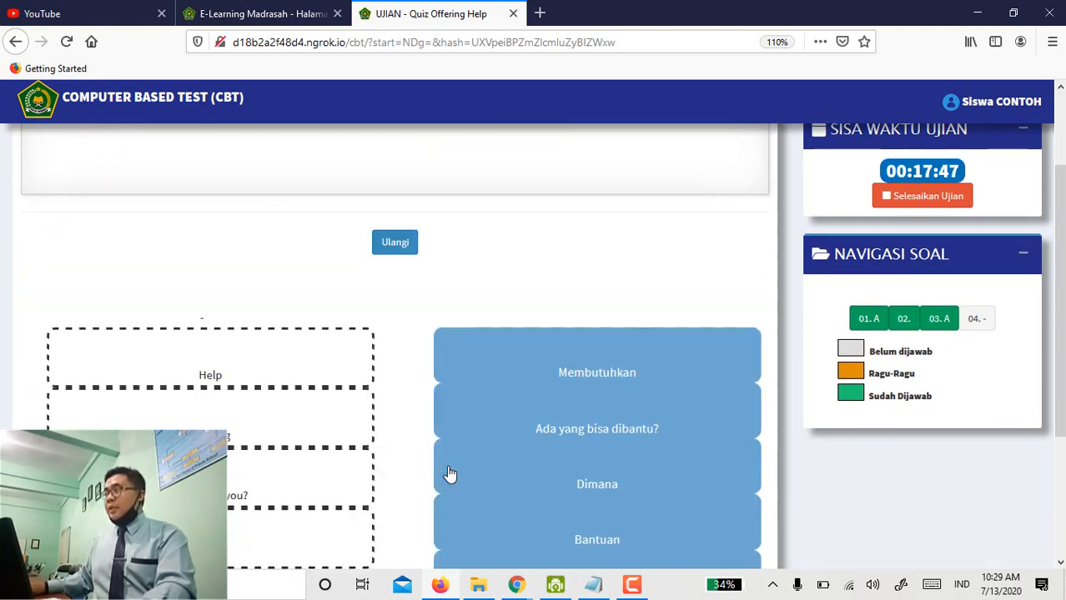
scroll(357, 377, down, 2)
scroll(357, 377, down, 2)
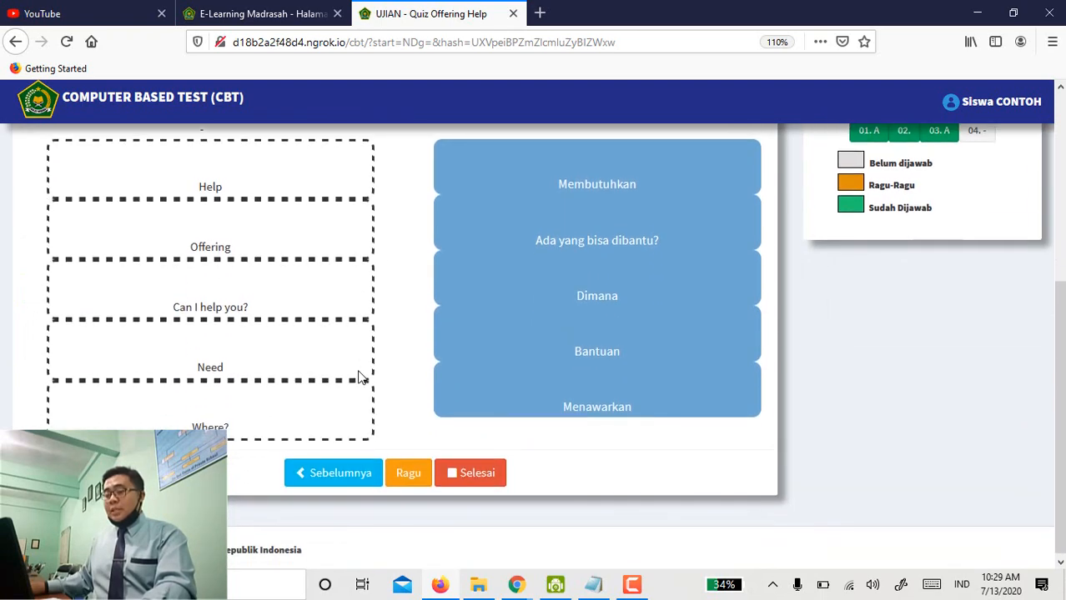
scroll(359, 377, up, 6)
scroll(359, 377, down, 3)
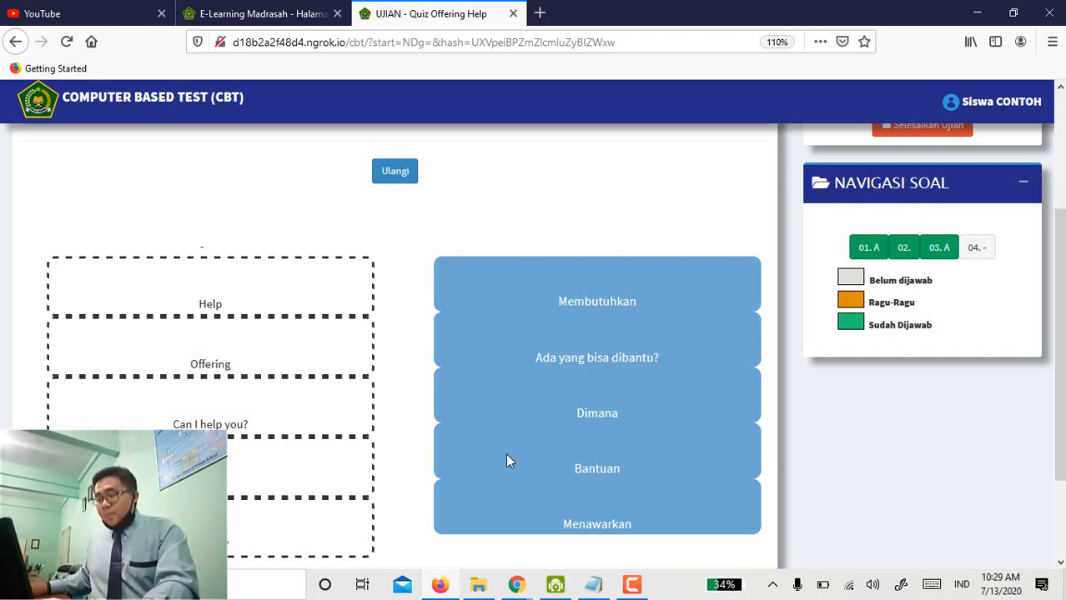
Match Bantuan, Menawarkan, Ada yang bisa dibantu?, Membutuhkan and Dimana to their English phrases.
drag(521, 466, 132, 293)
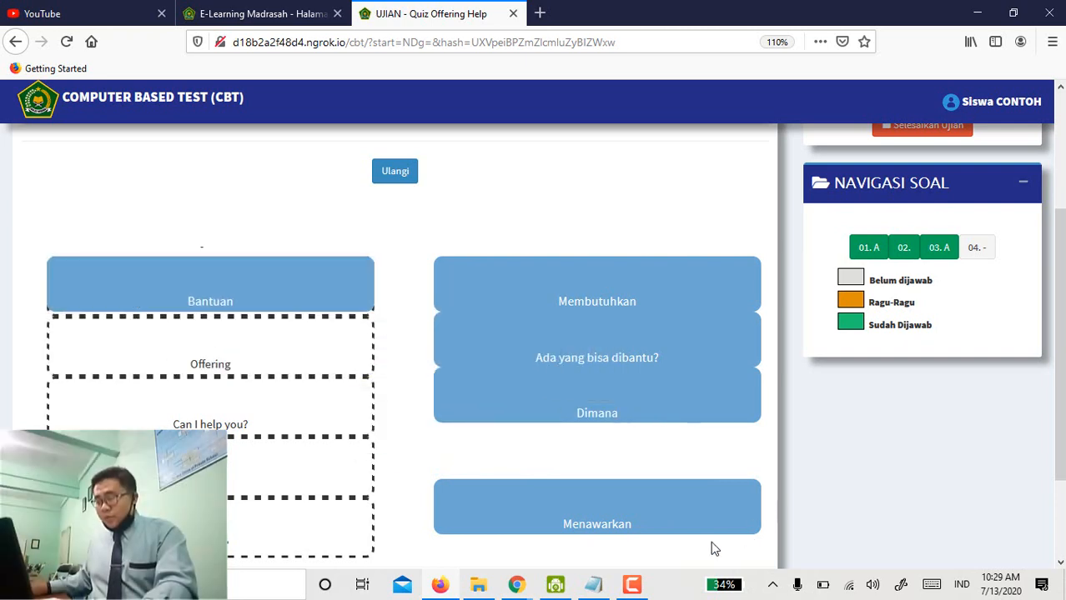
drag(530, 491, 200, 364)
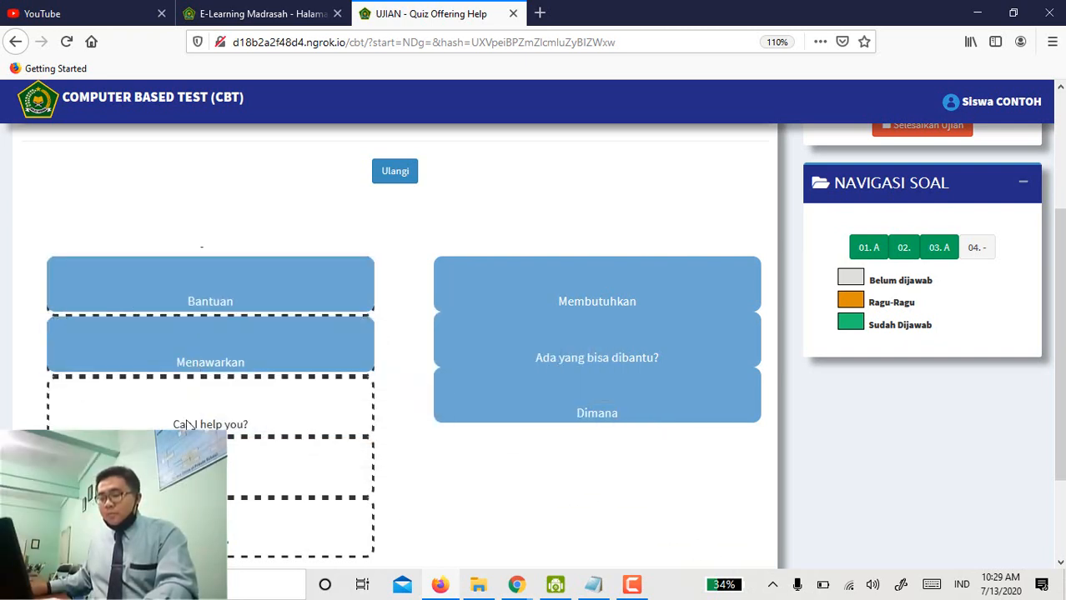
drag(618, 355, 208, 421)
drag(566, 307, 238, 467)
drag(496, 415, 102, 546)
drag(480, 428, 108, 546)
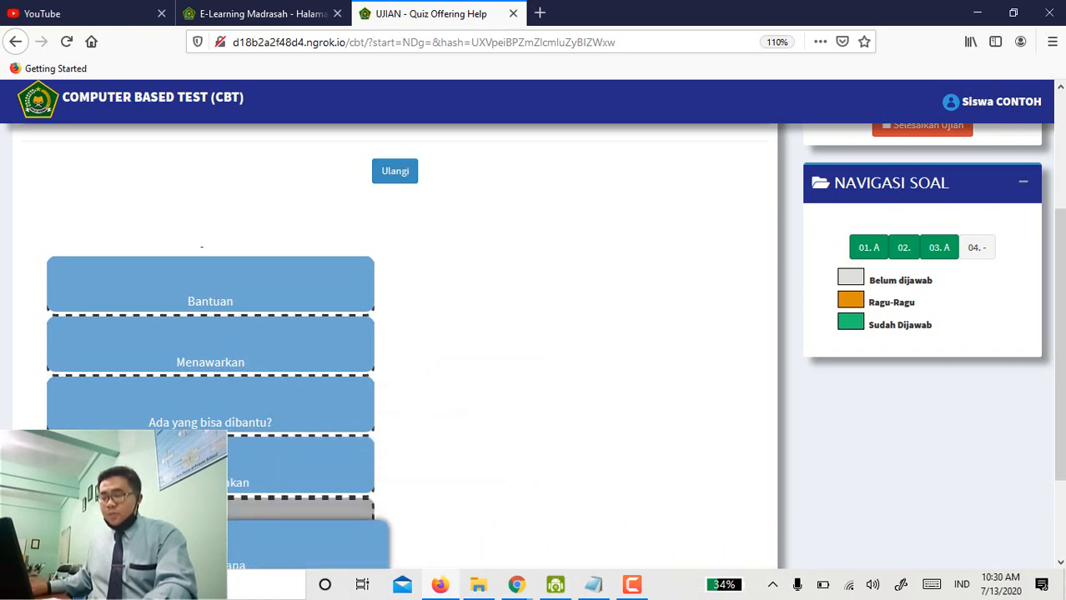
scroll(423, 488, down, 2)
scroll(426, 442, up, 3)
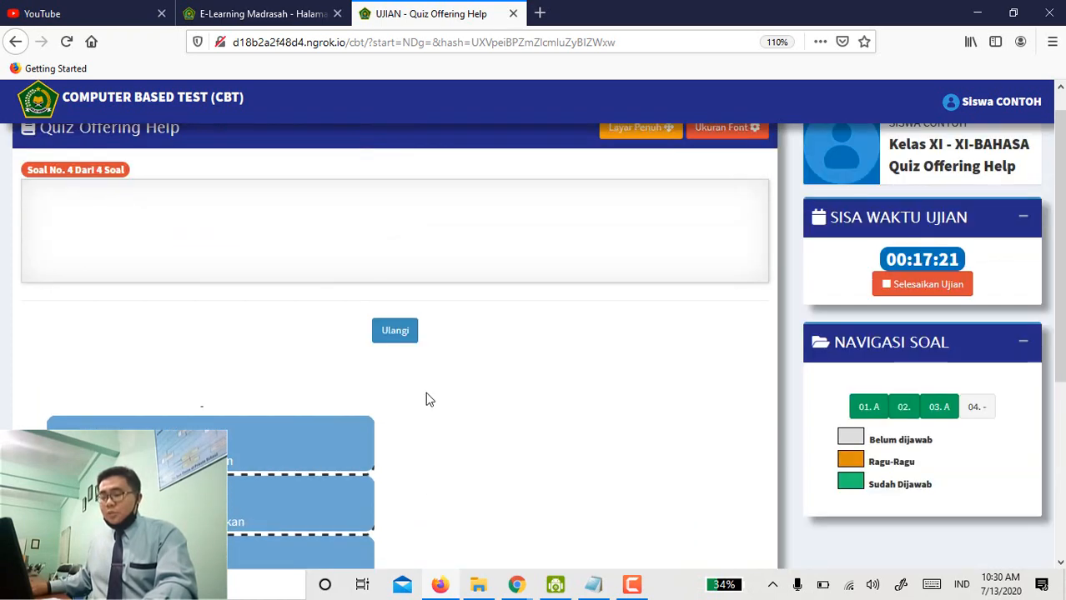
scroll(434, 359, down, 1)
click(404, 241)
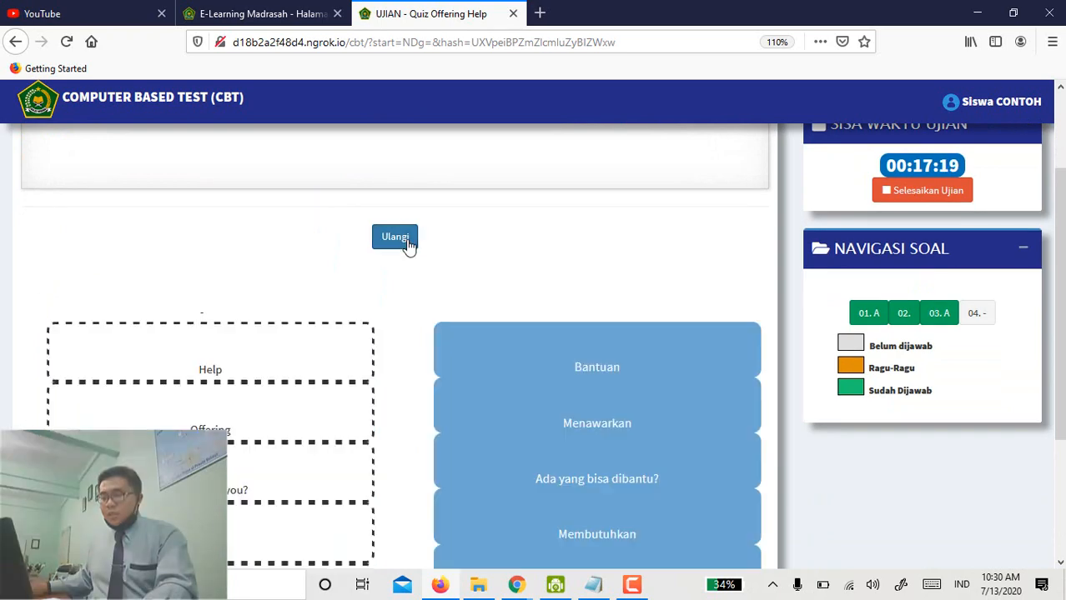
scroll(389, 311, down, 1)
scroll(459, 300, down, 3)
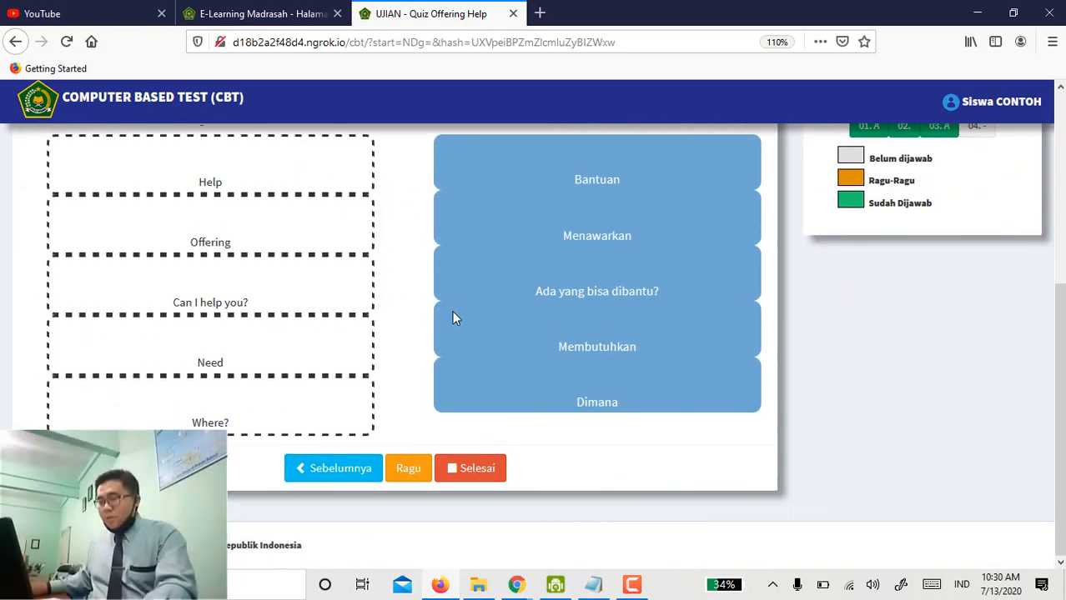
scroll(500, 283, up, 2)
drag(537, 257, 192, 275)
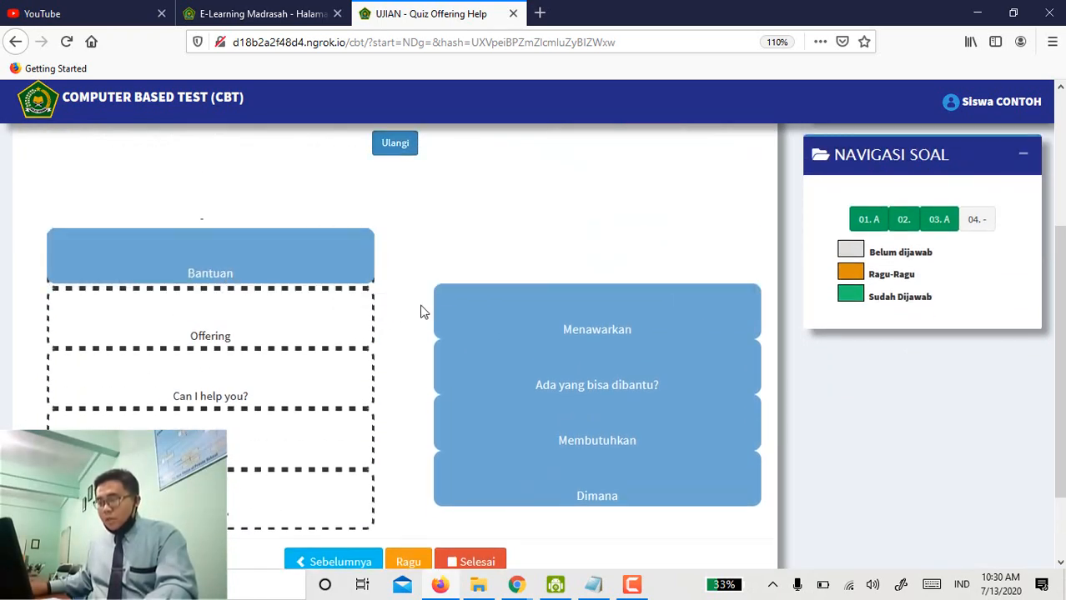
drag(470, 311, 147, 317)
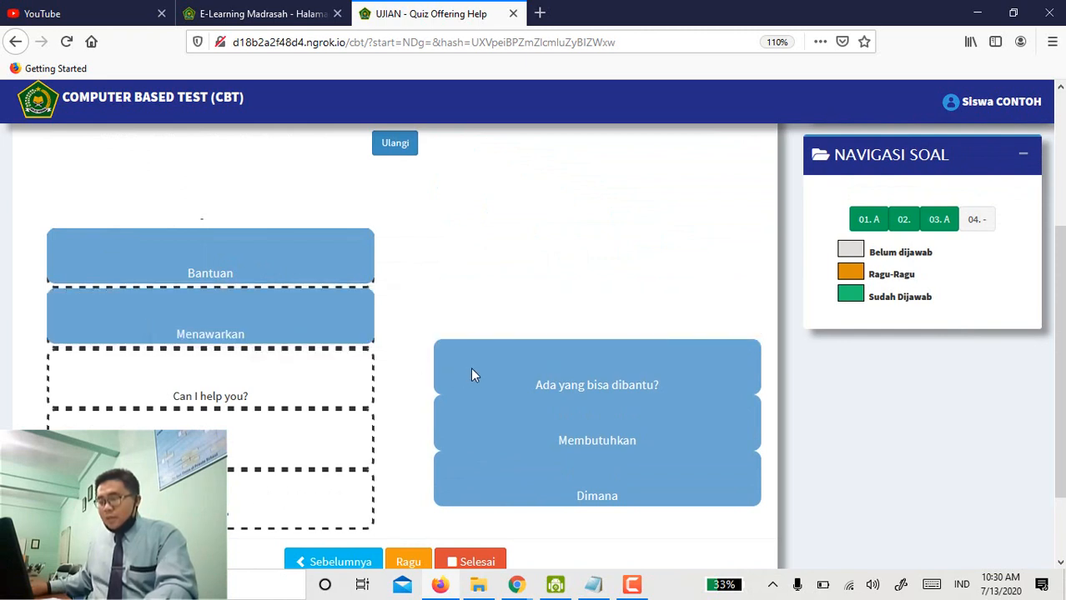
drag(473, 374, 77, 379)
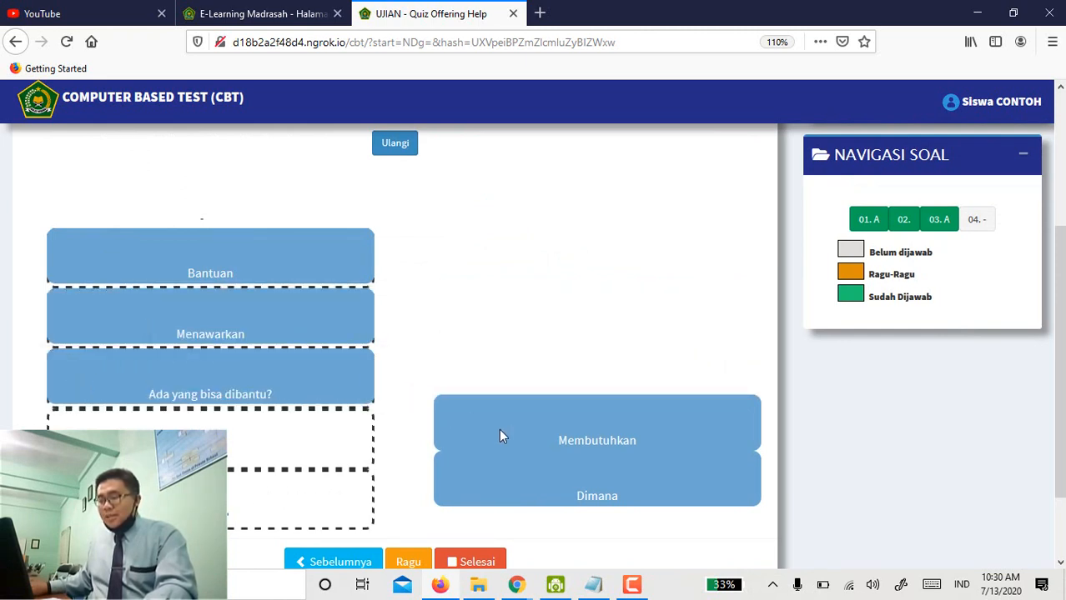
drag(501, 436, 115, 450)
drag(485, 481, 133, 517)
scroll(339, 482, down, 2)
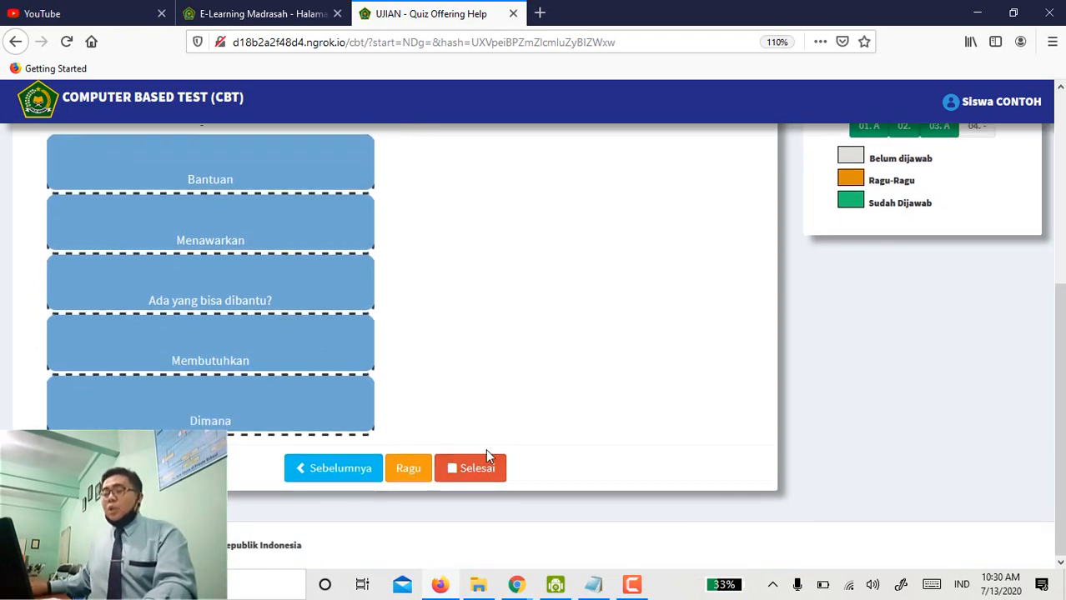
scroll(611, 389, up, 4)
scroll(849, 332, down, 4)
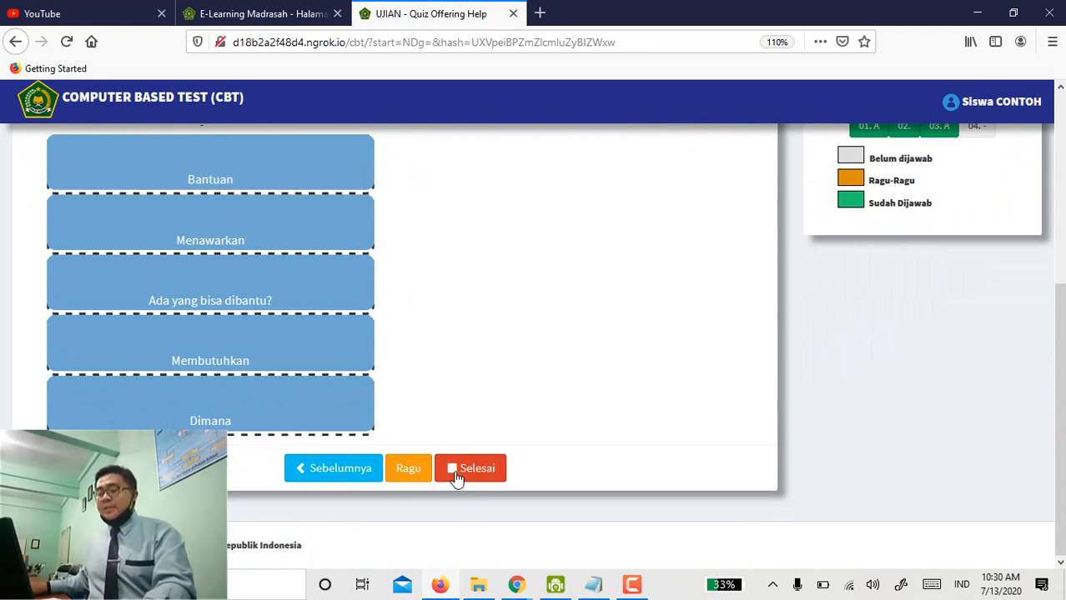
scroll(689, 377, up, 3)
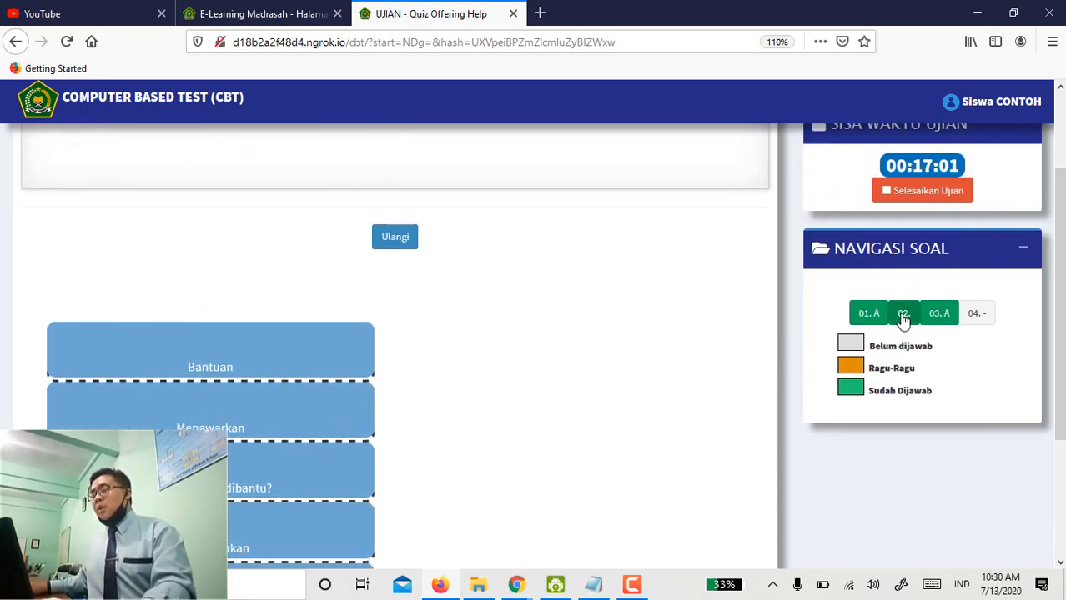
Review the saved essay answer for question 2, then return to question 4's matching answers.
click(903, 317)
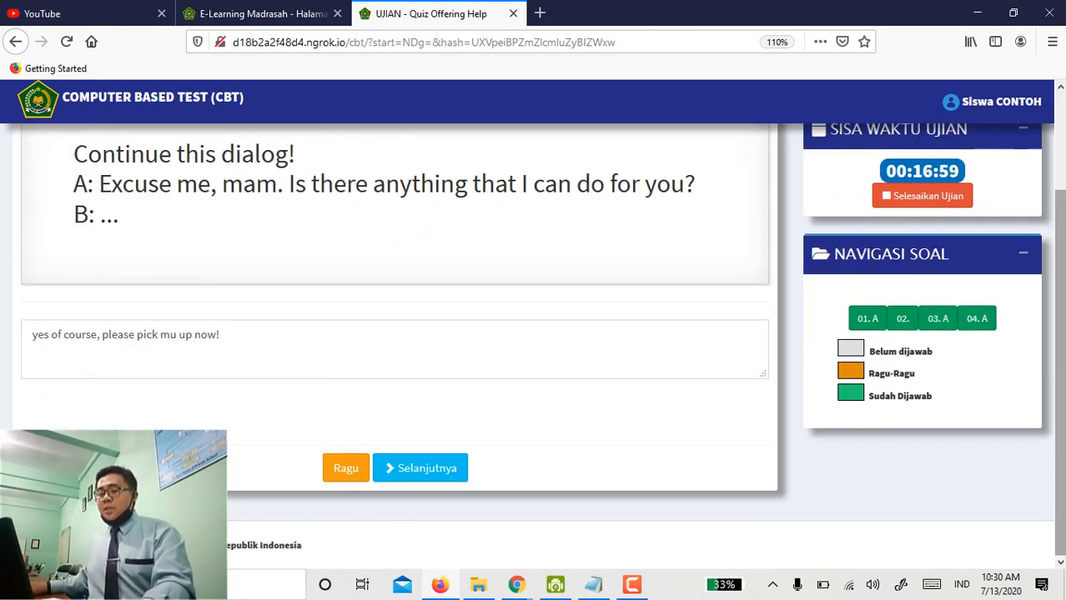
click(977, 319)
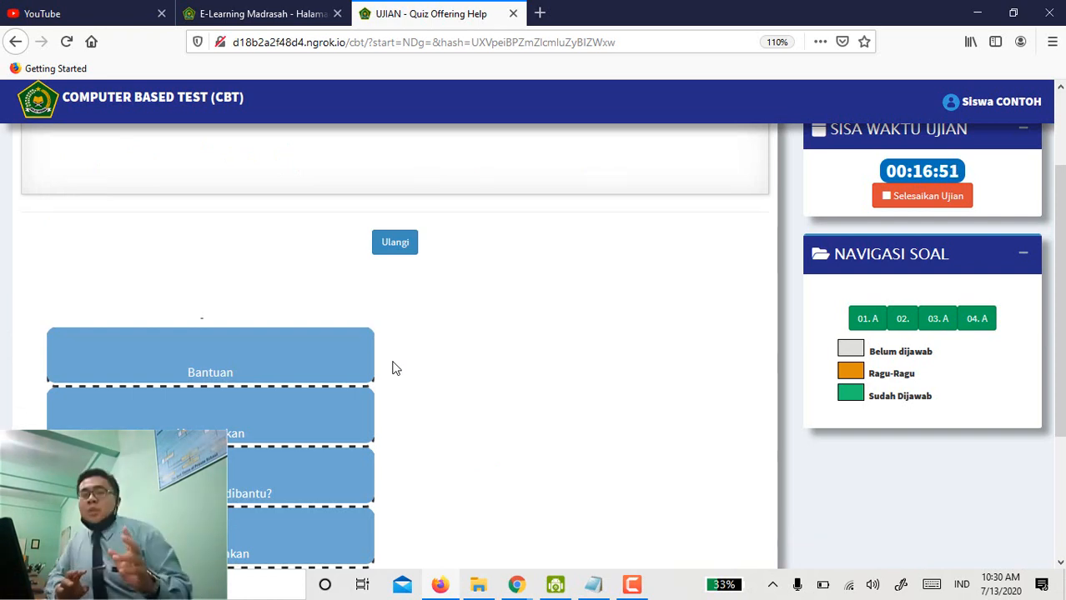
scroll(392, 368, down, 3)
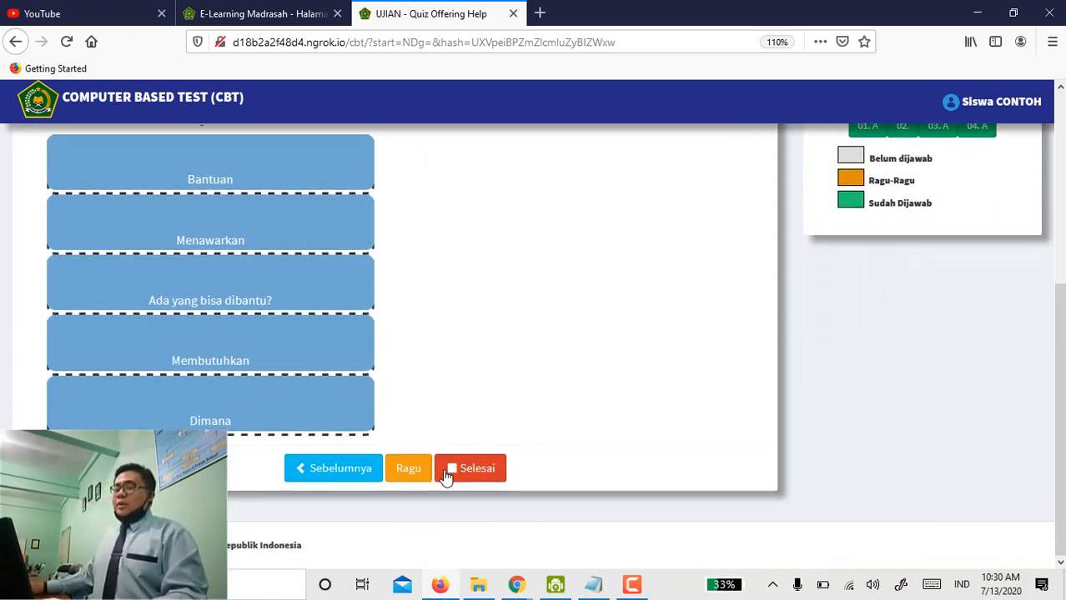
Finish and confirm ending the Quiz Offering Help exam, then view the score table.
click(468, 467)
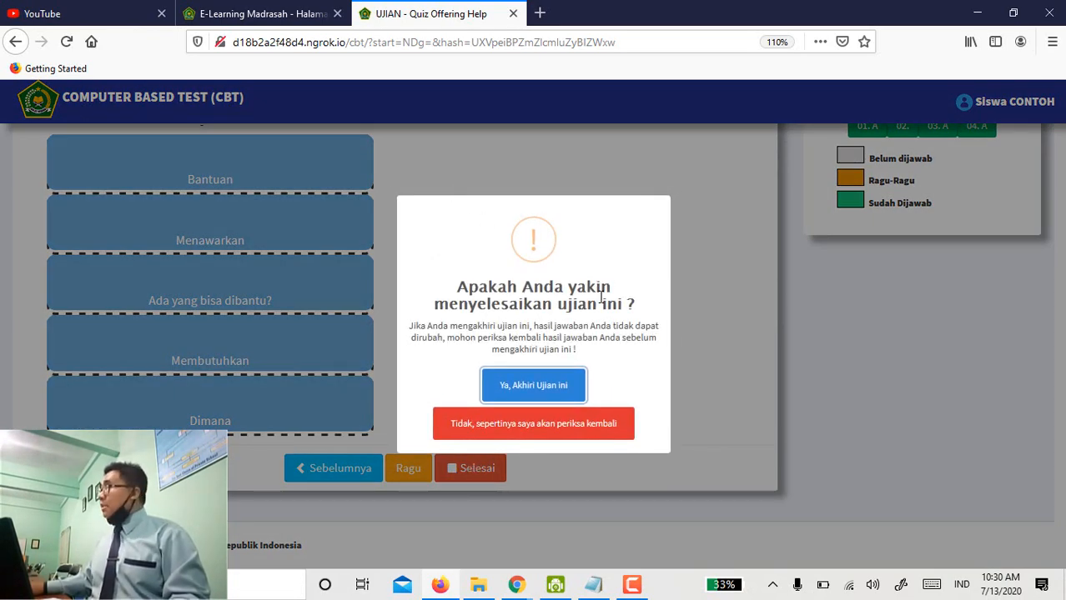
click(536, 402)
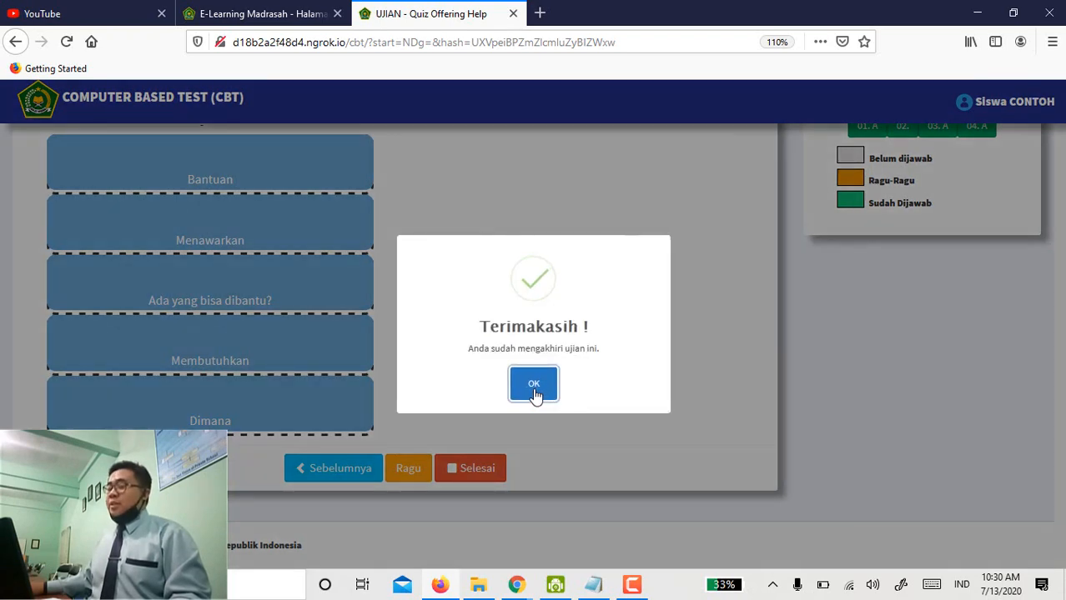
click(534, 385)
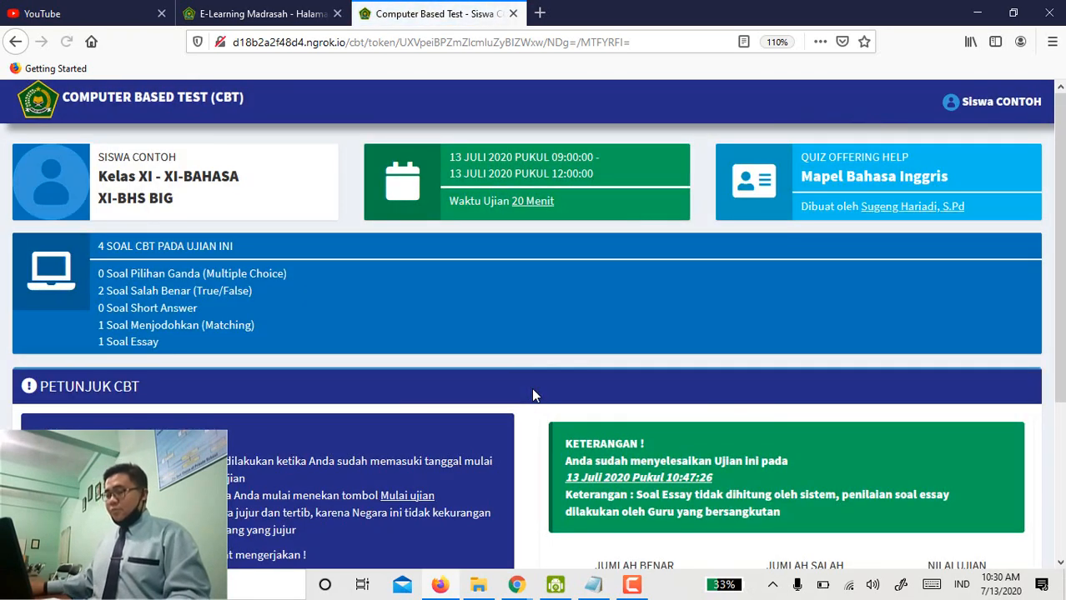
scroll(534, 396, down, 5)
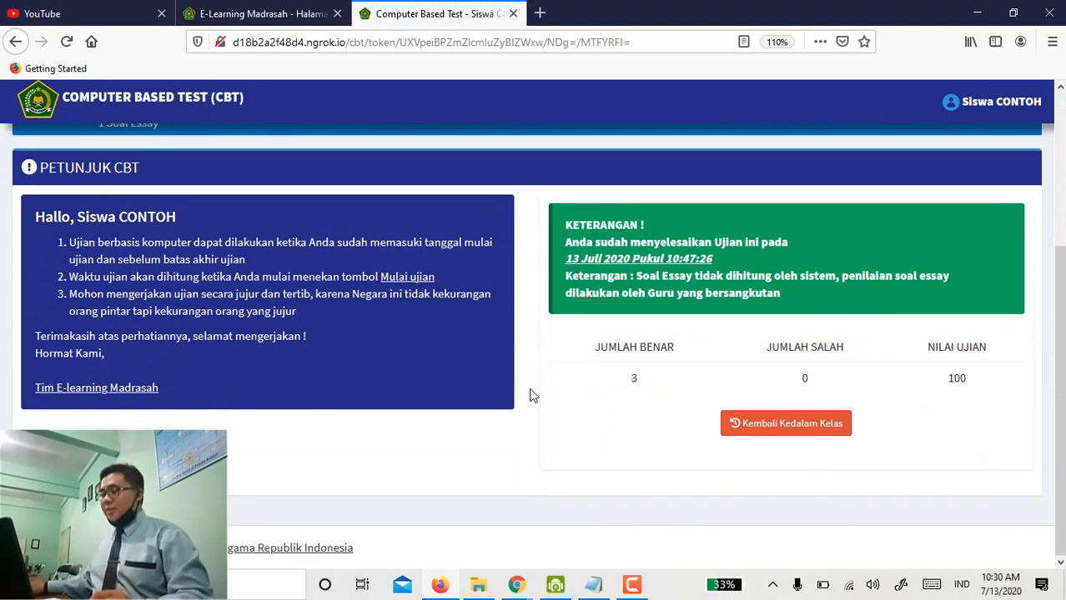
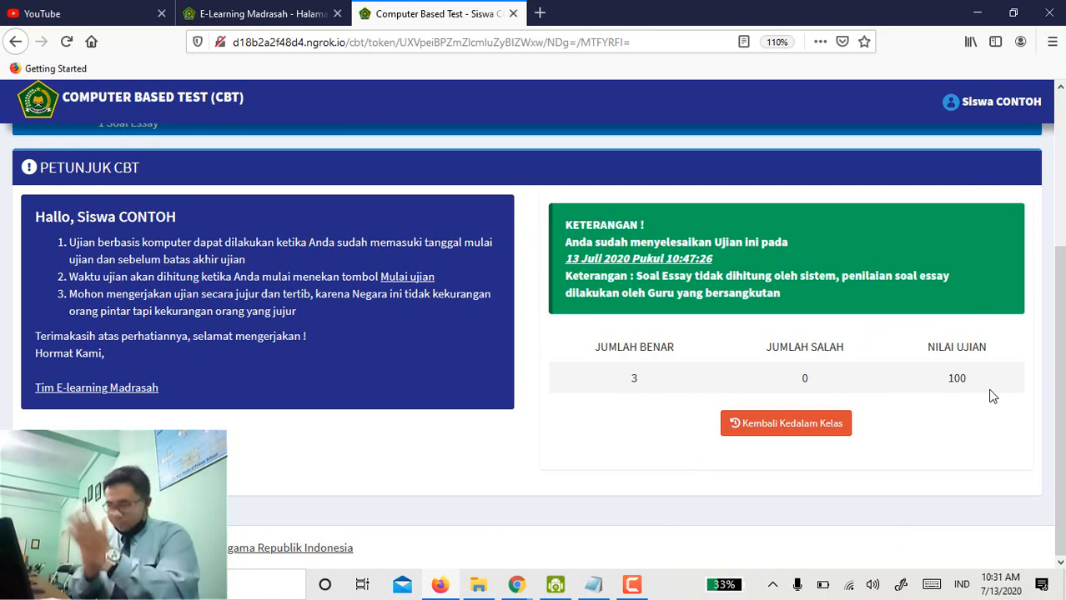
Leave the quiz result (score 100) and return to the XI-BHS BIG class page.
click(733, 434)
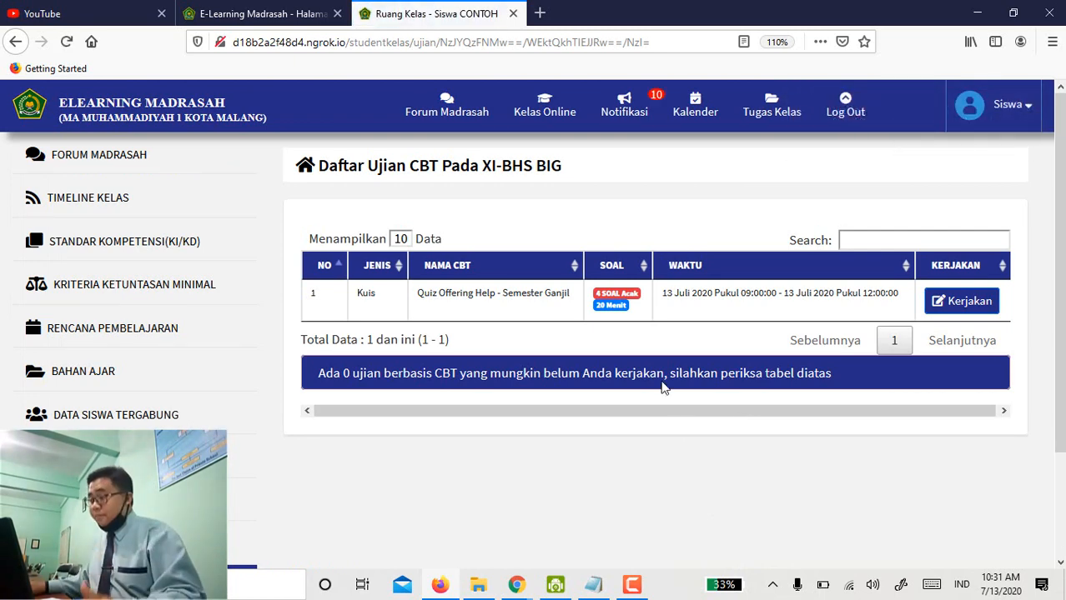
Check the XI-BHS BIG grade recap (0.00, D), then go to the class calendar.
scroll(706, 316, down, 3)
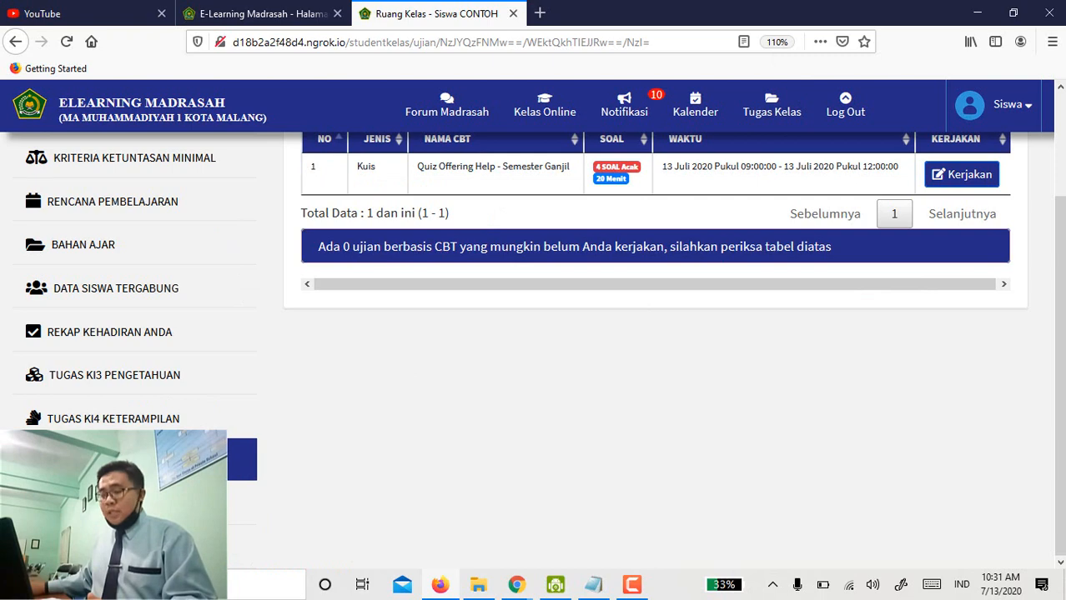
click(125, 503)
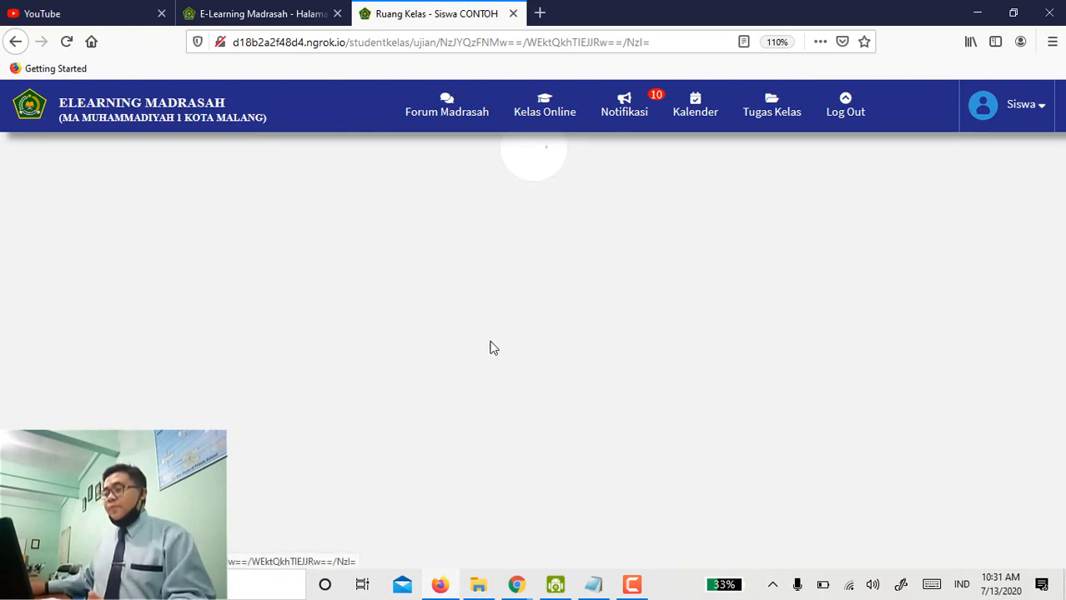
scroll(690, 500, down, 3)
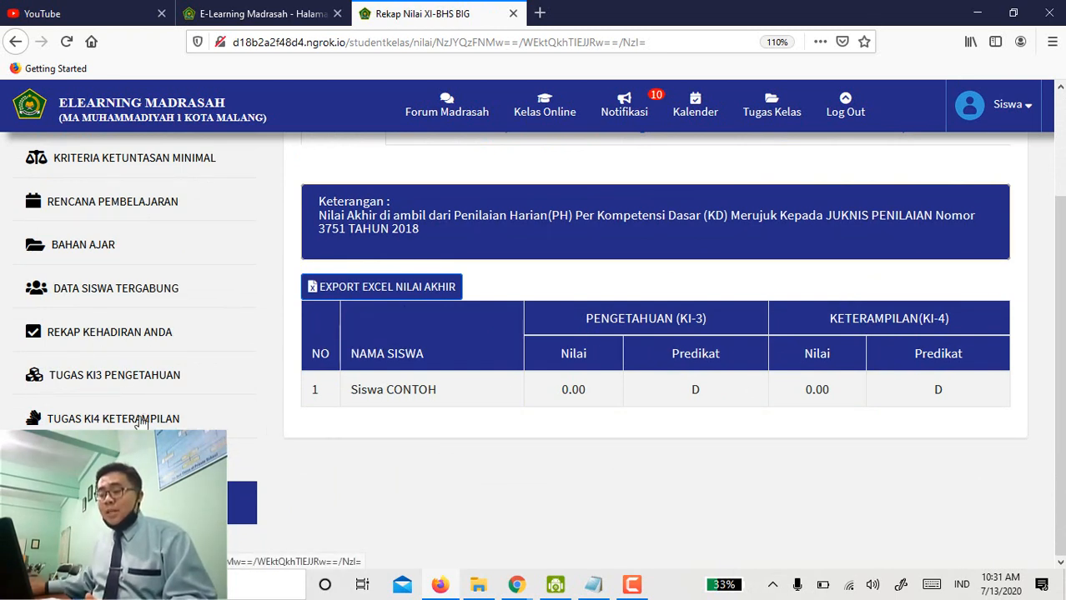
click(108, 550)
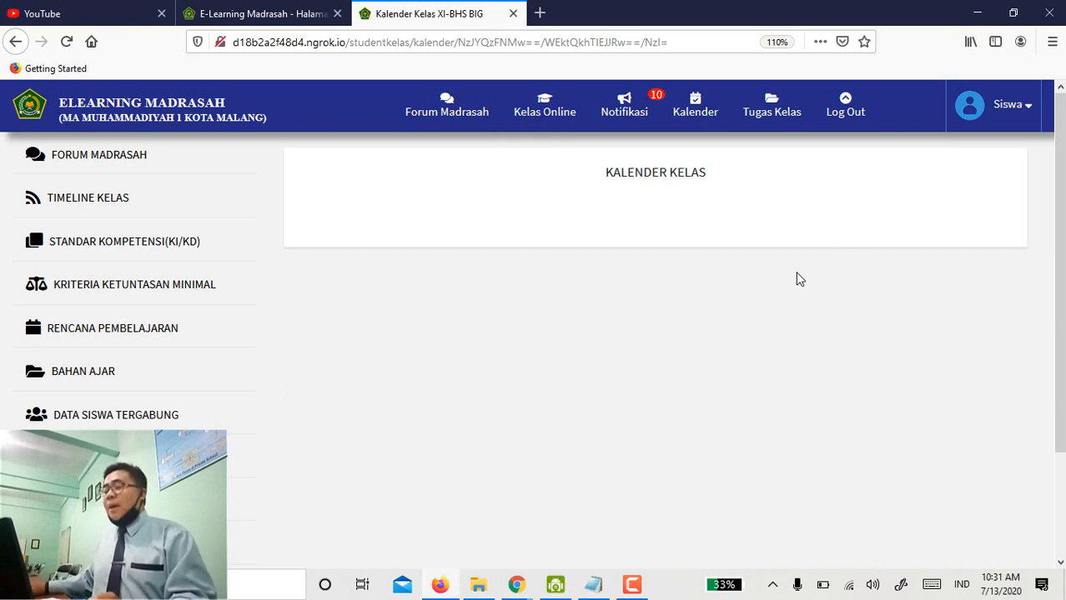
Scroll the class calendar to see July 2020's three entries on the 13th.
scroll(669, 343, down, 5)
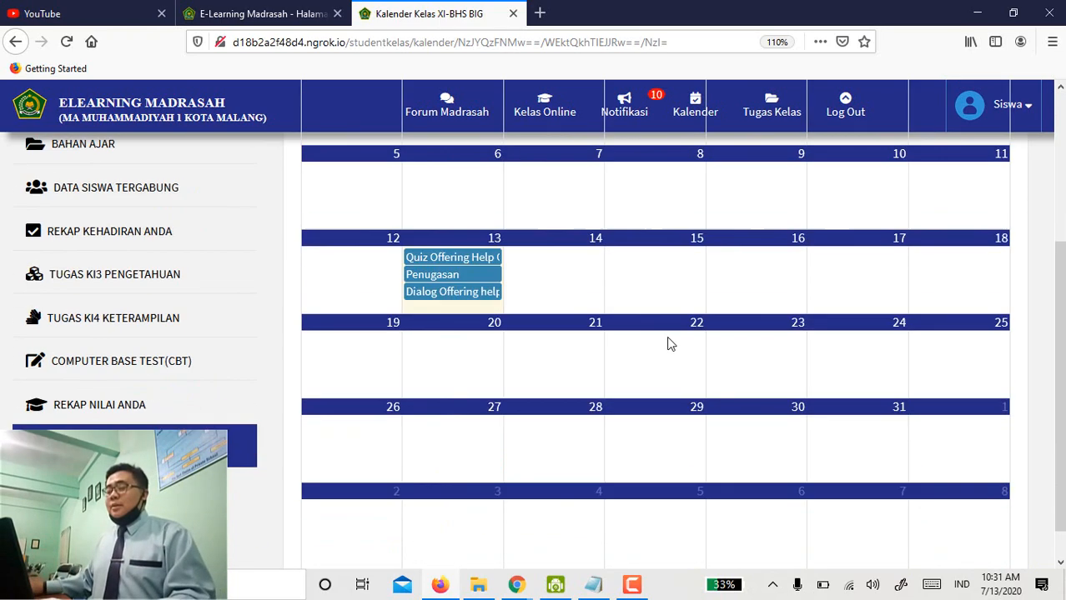
scroll(543, 143, up, 2)
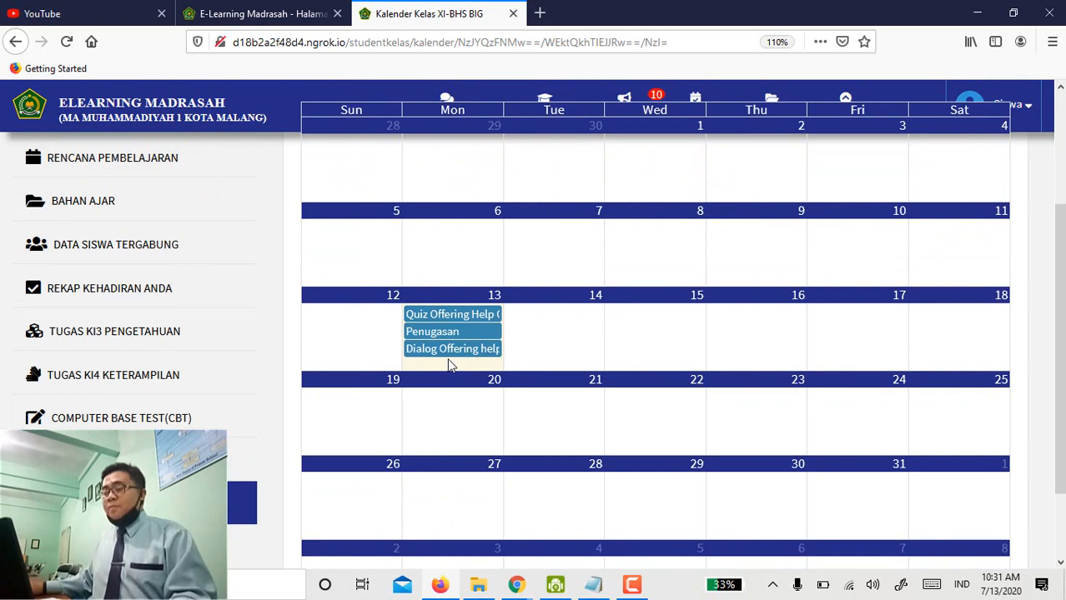
scroll(448, 365, up, 4)
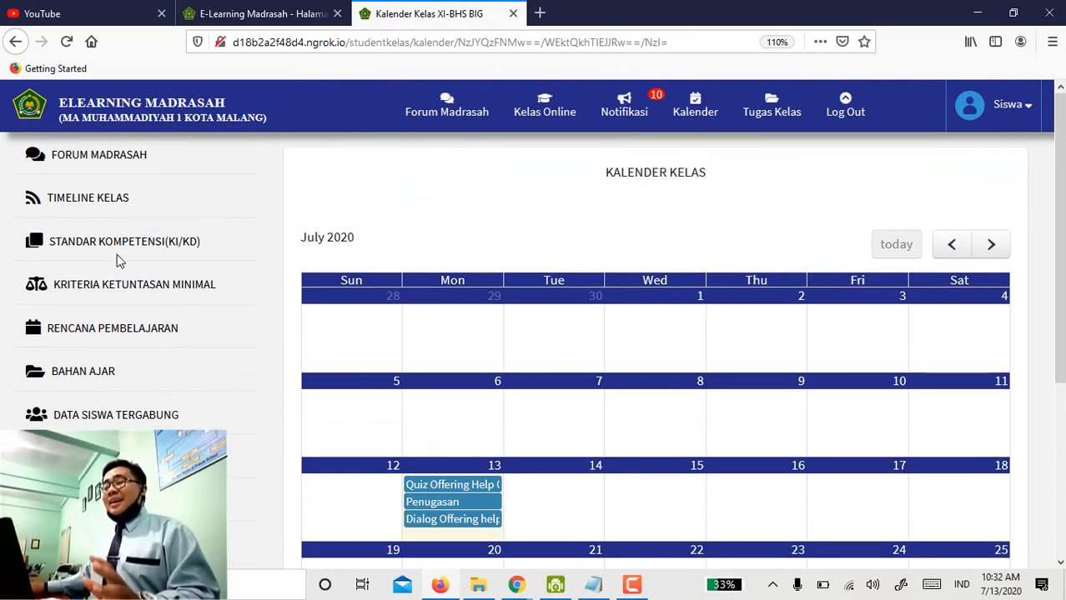
Browse the Forum Madrasah feed, then go to the Layanan BK counselling page.
click(127, 165)
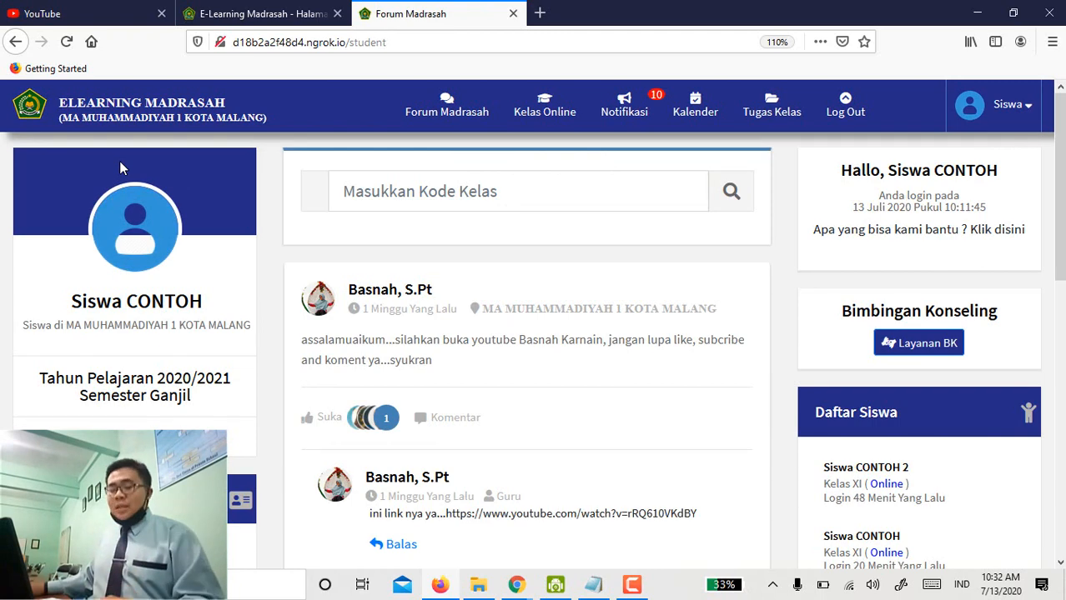
scroll(834, 409, down, 3)
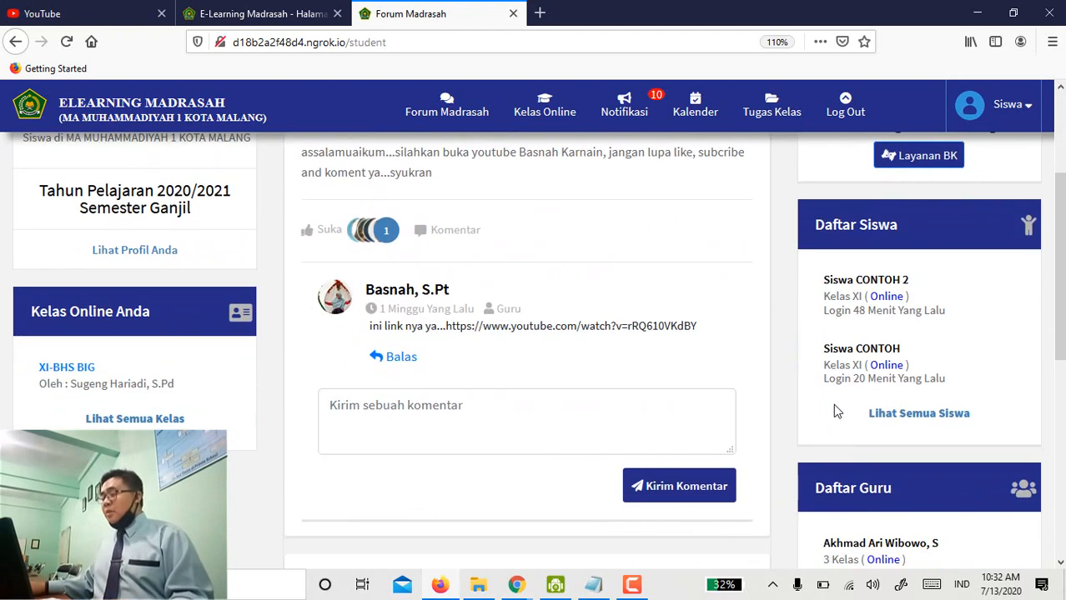
scroll(832, 404, up, 1)
scroll(834, 403, down, 4)
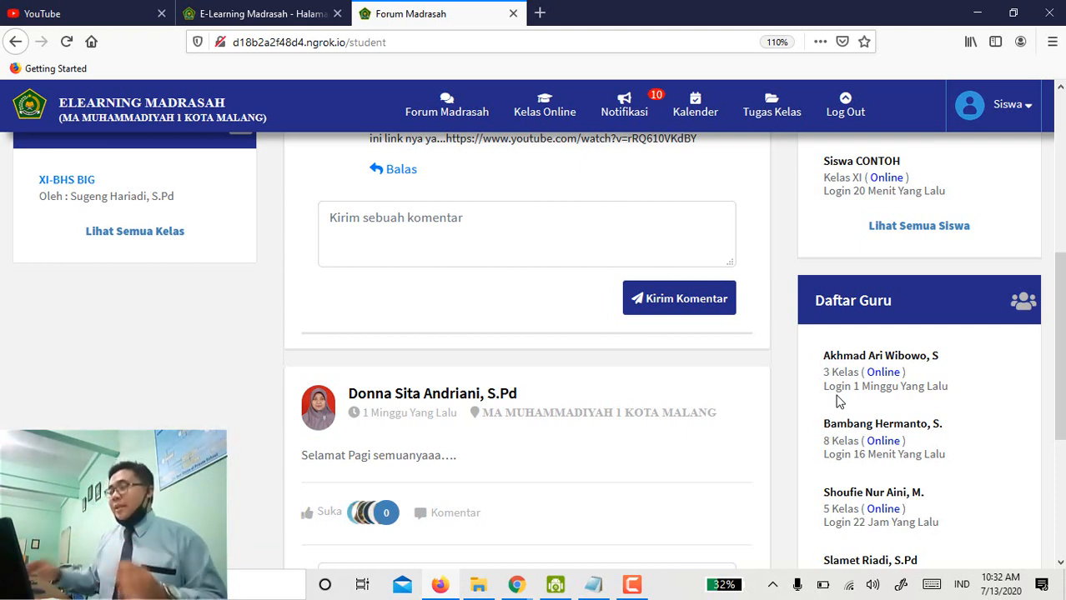
scroll(934, 167, up, 3)
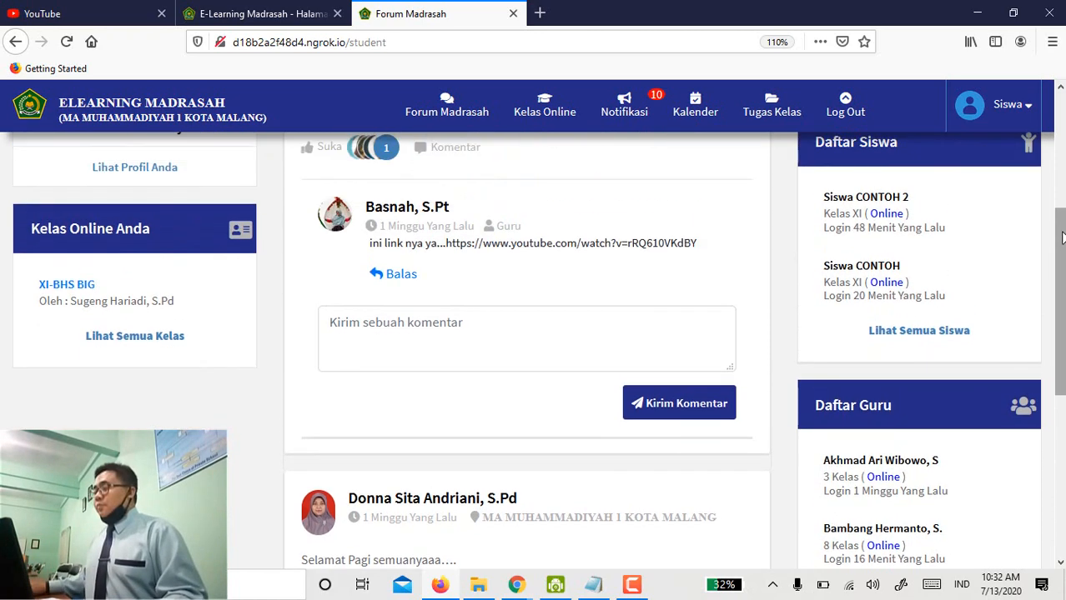
click(938, 157)
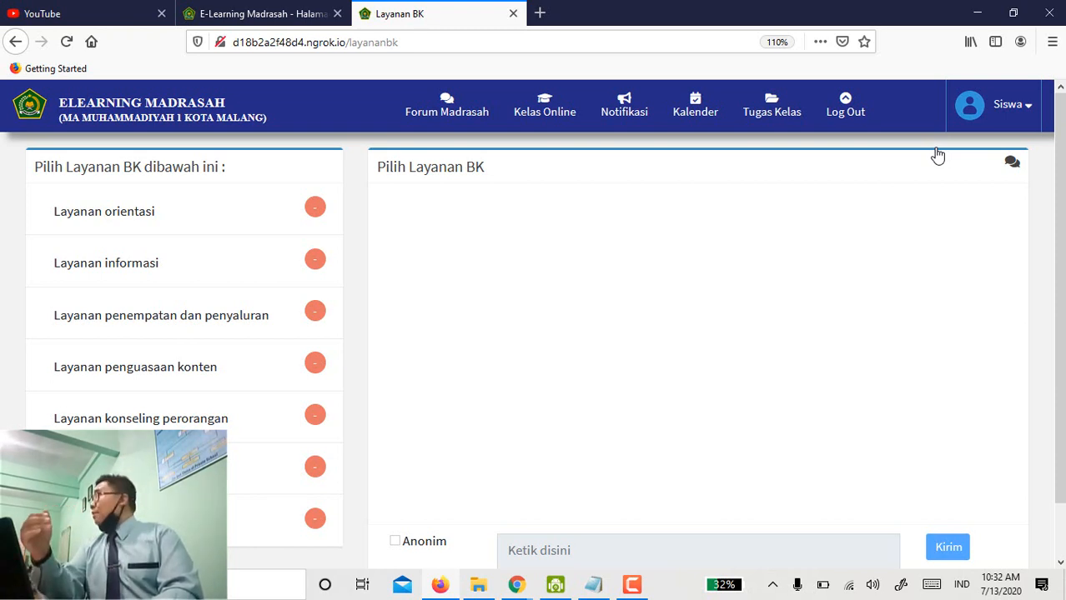
Scroll through the Layanan BK services, such as Layanan orientasi and Layanan konseling perorangan.
scroll(938, 155, down, 1)
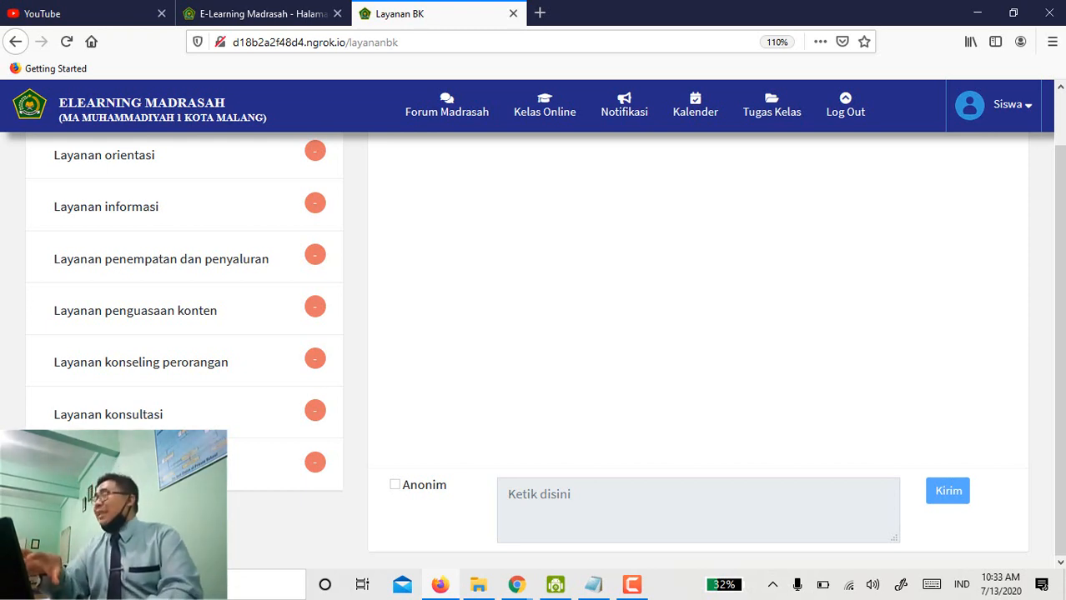
scroll(241, 333, up, 1)
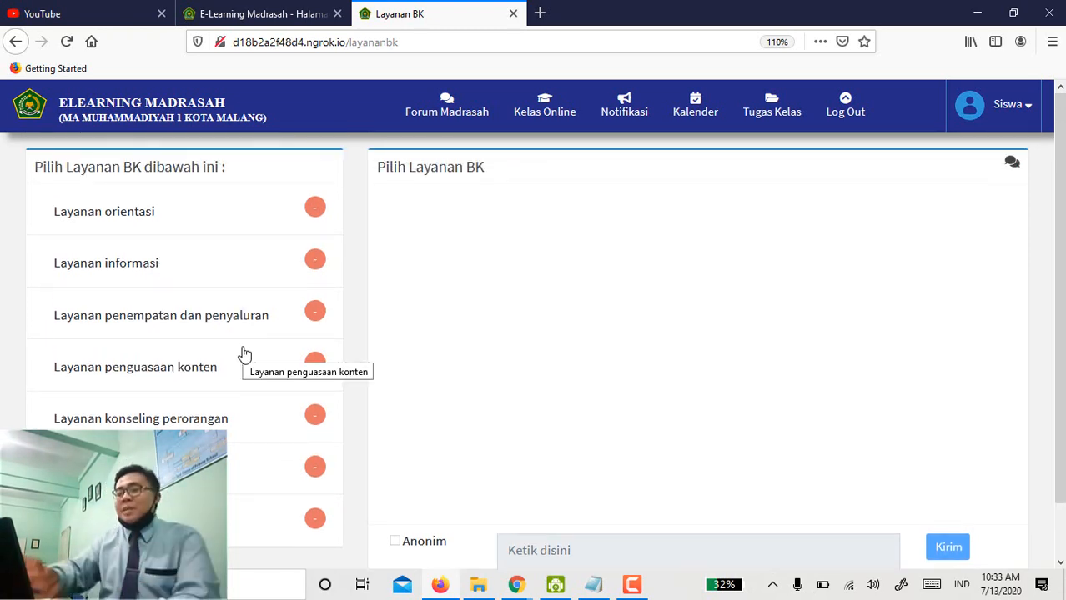
scroll(241, 354, down, 1)
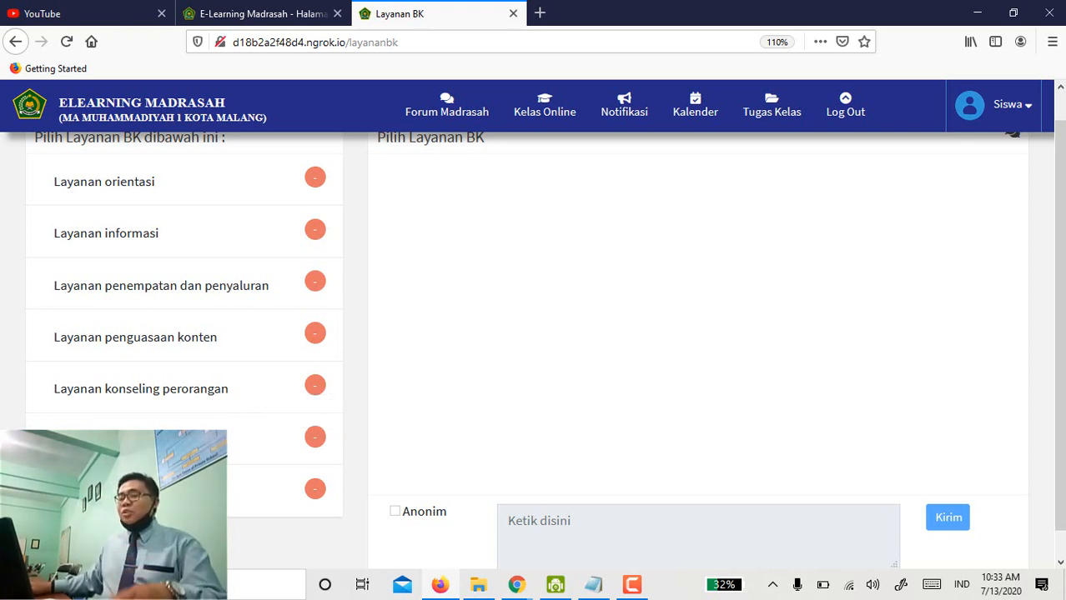
Go to the Layanan konsultasi chat and reach its message form with Anonim ticked.
click(125, 442)
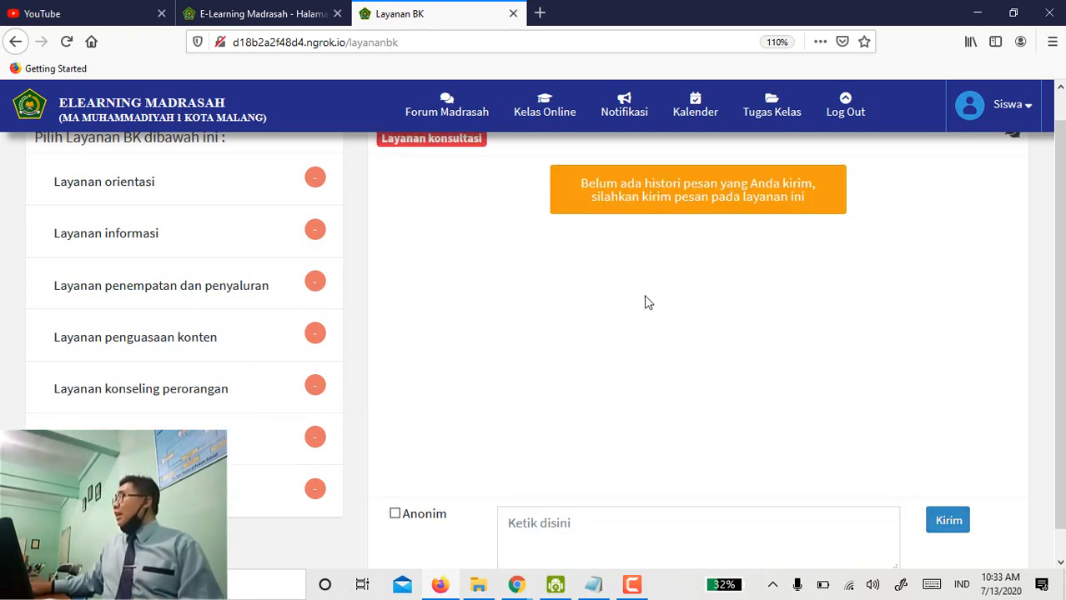
scroll(645, 303, down, 1)
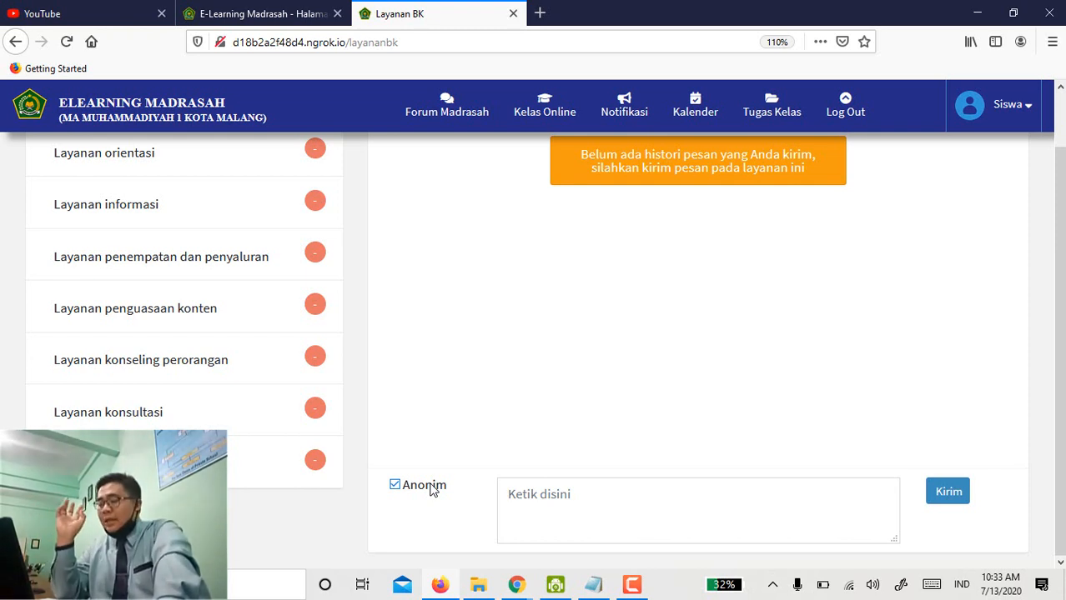
Send 'Bu saya kok tidak paham dnegan matematika ya,, susah dipahami' to the counsellor, not anonymously.
click(545, 490)
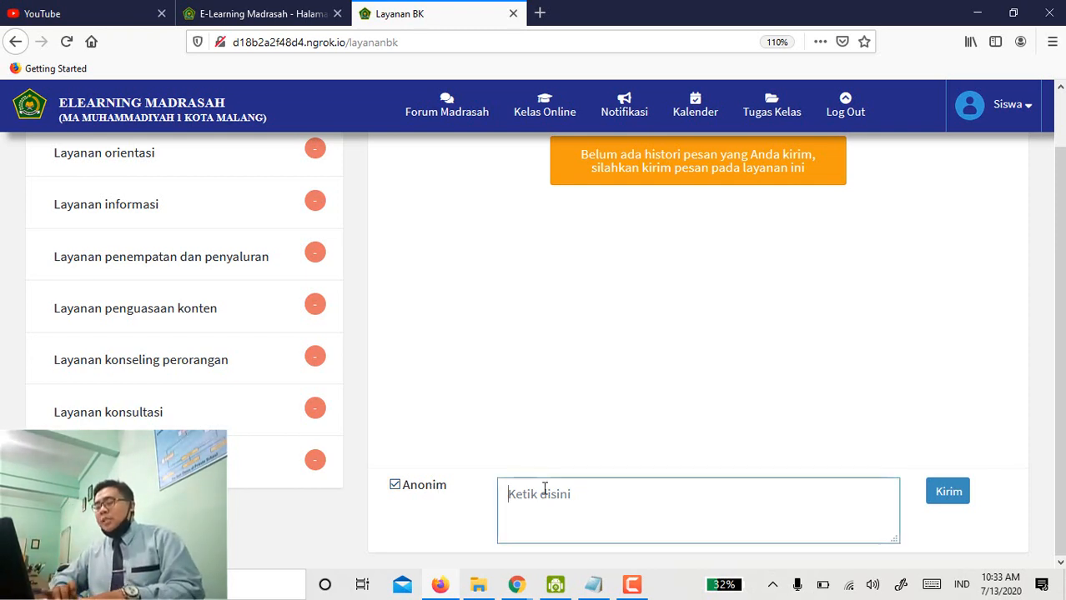
text(Bu saya ko)
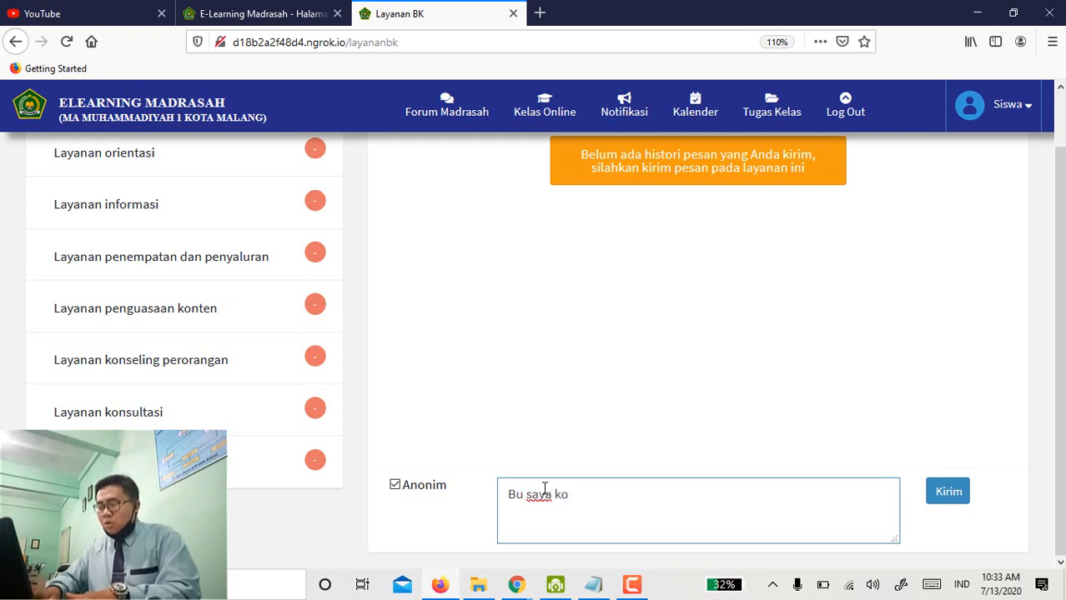
text(k tidak pahama)
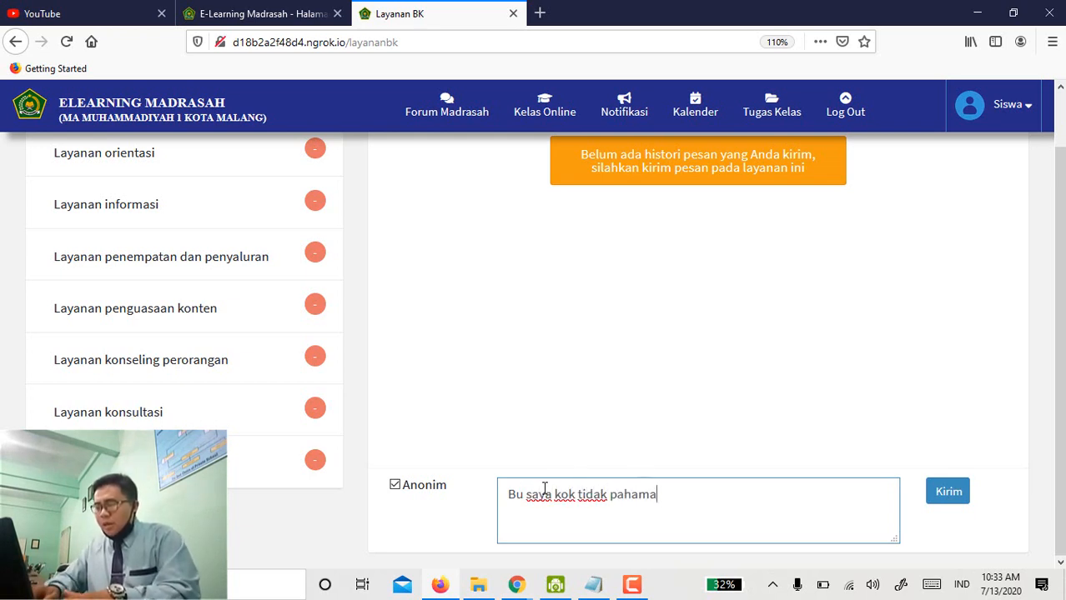
key(BackSpace)
text( dnegan ma)
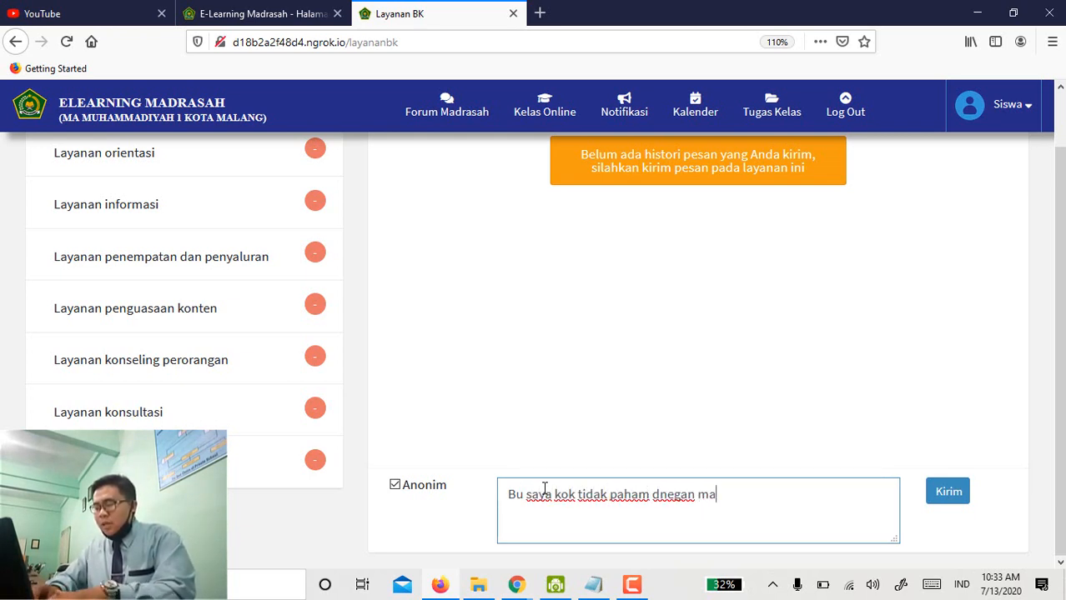
text(tematika ya)
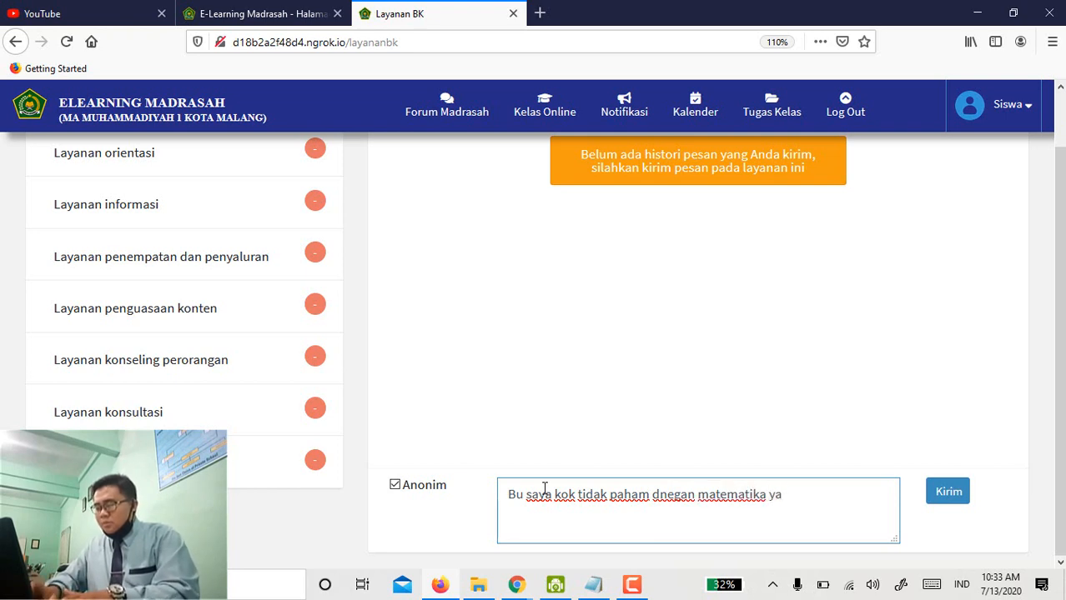
text(,, susah dipahami)
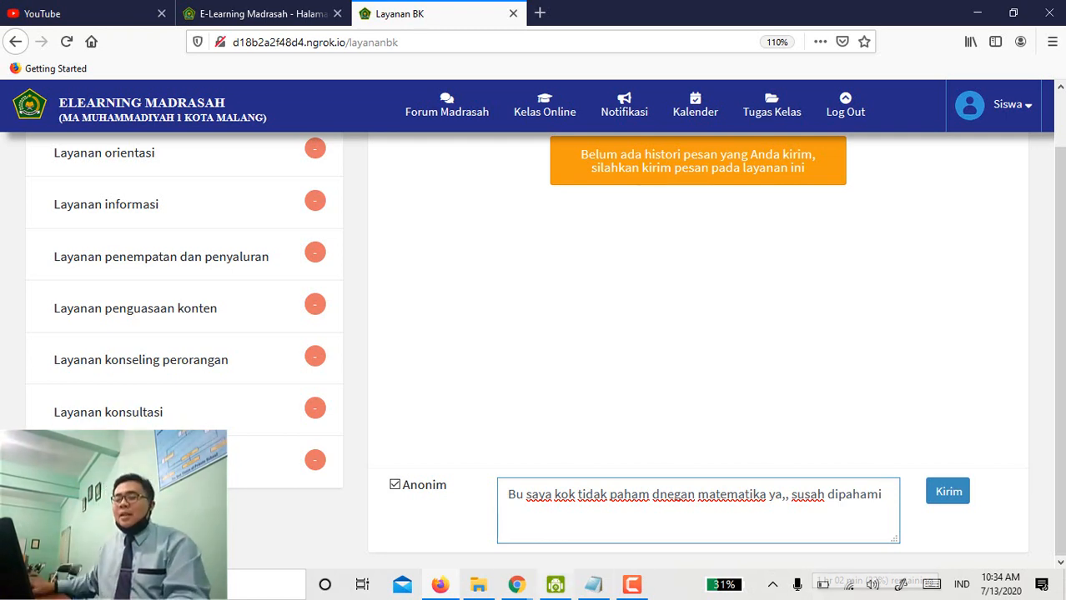
click(416, 491)
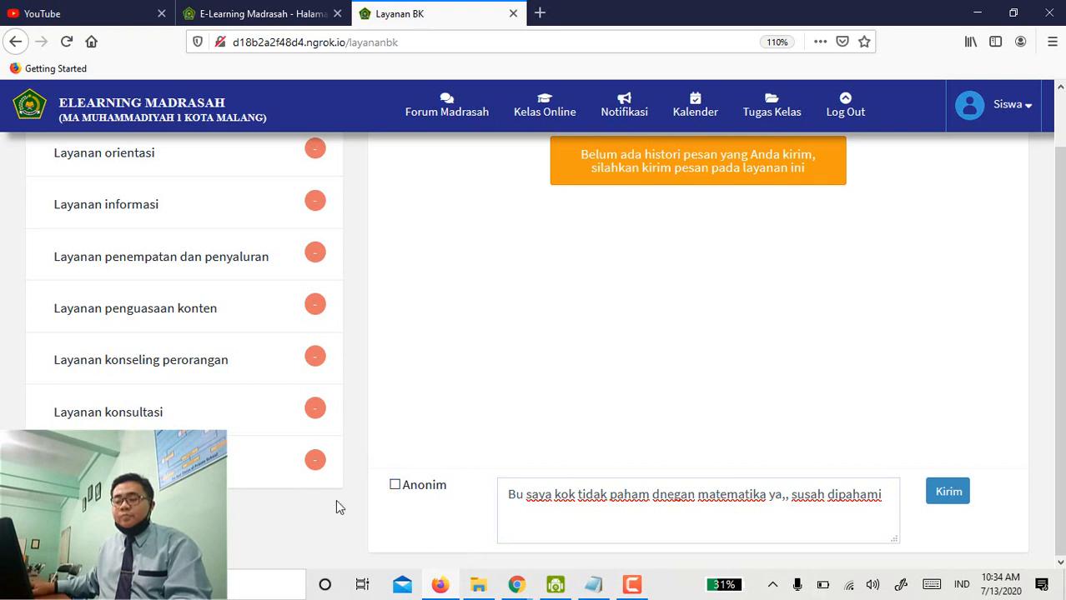
click(949, 495)
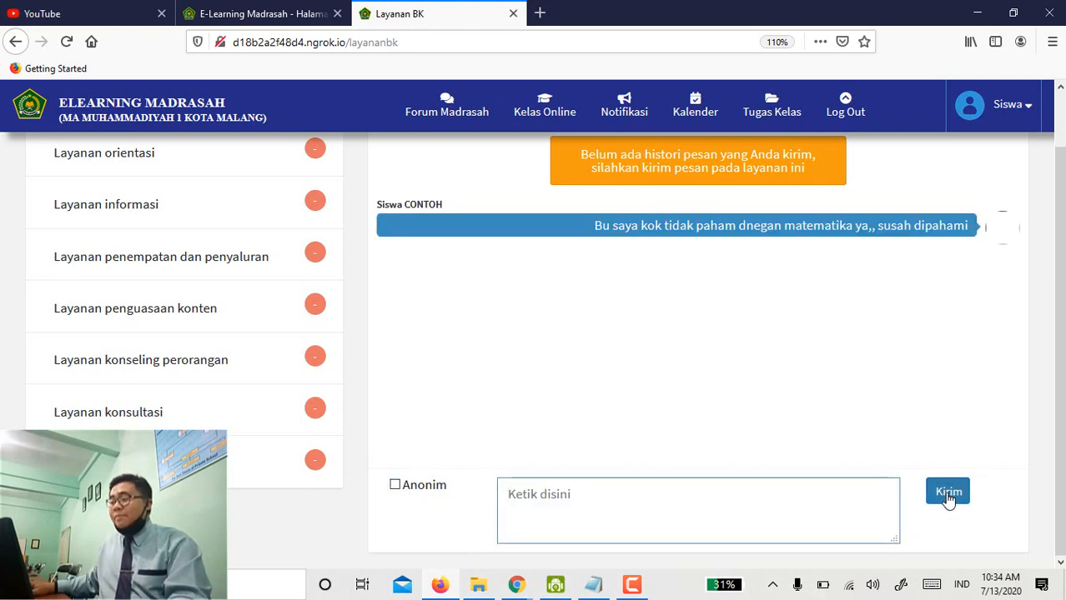
scroll(834, 417, up, 2)
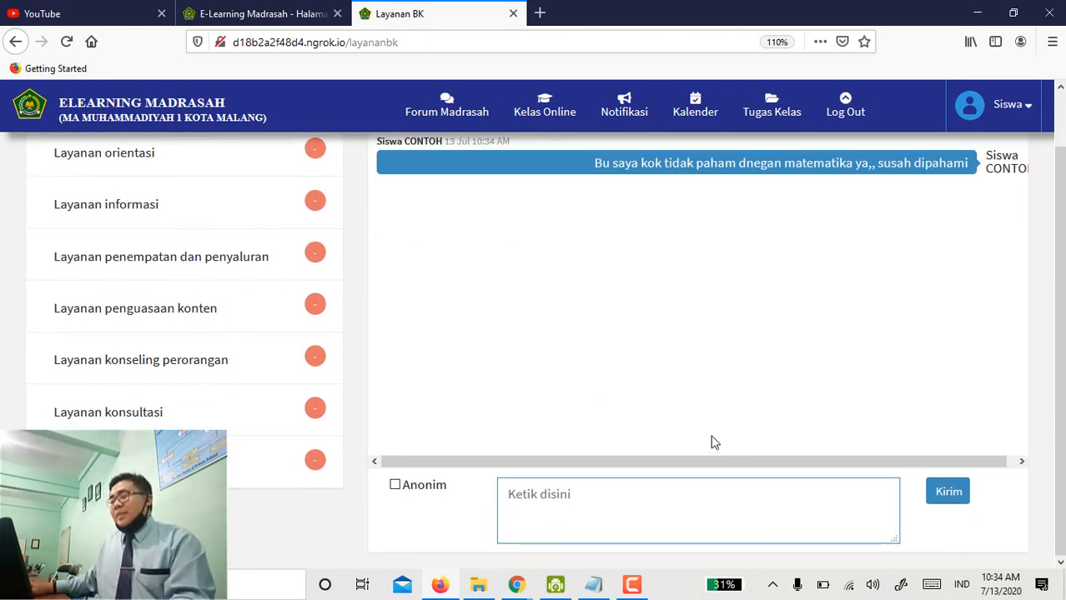
scroll(711, 435, up, 2)
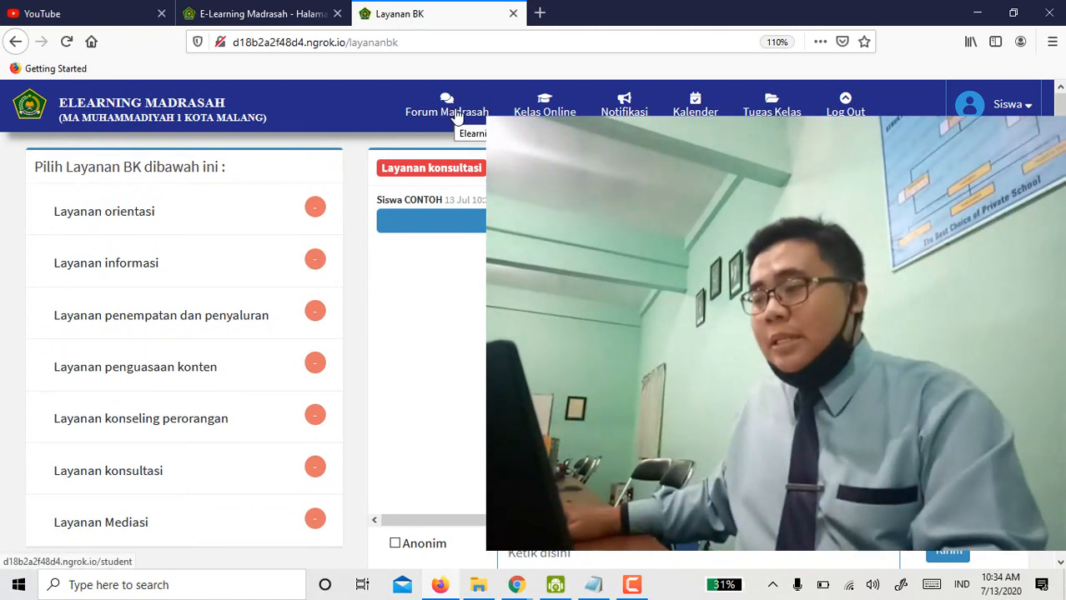
Return to the Forum Madrasah home page and enter XI-BHS BIG from Kelas Online Anda.
click(457, 115)
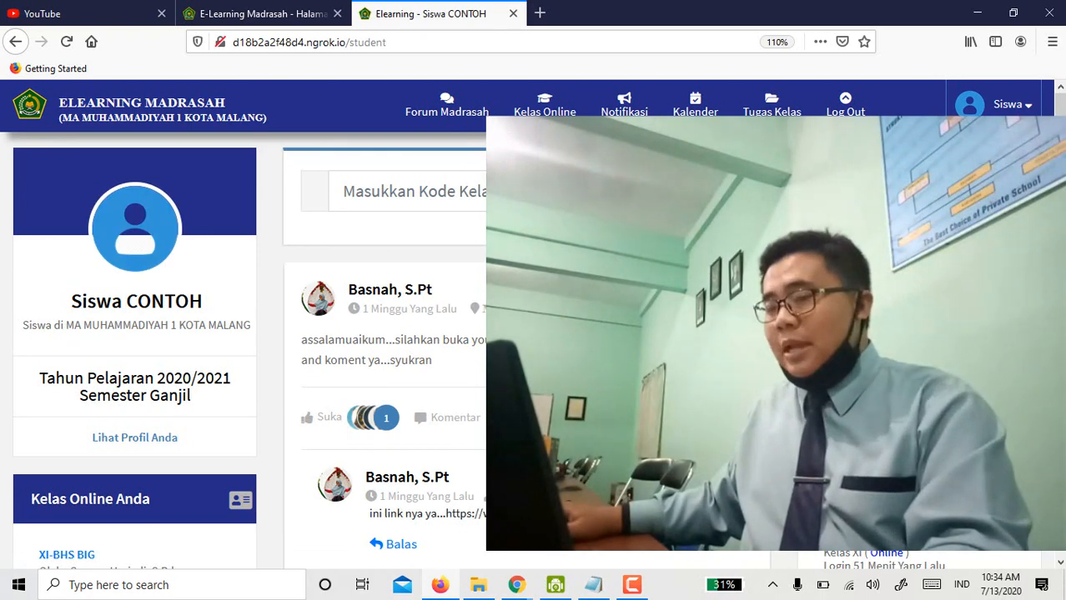
scroll(261, 567, down, 3)
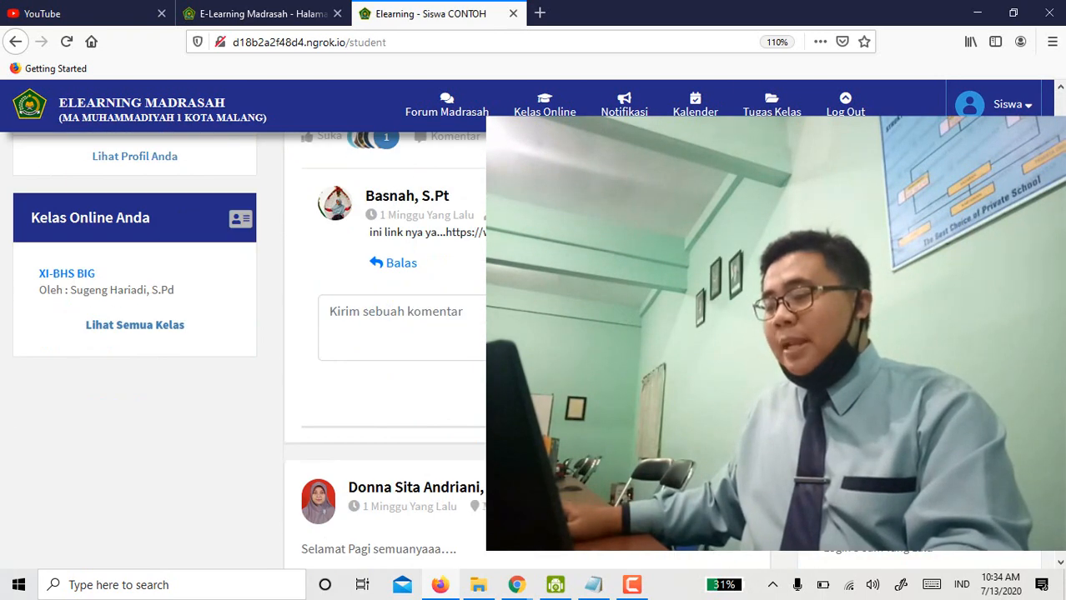
scroll(261, 567, up, 3)
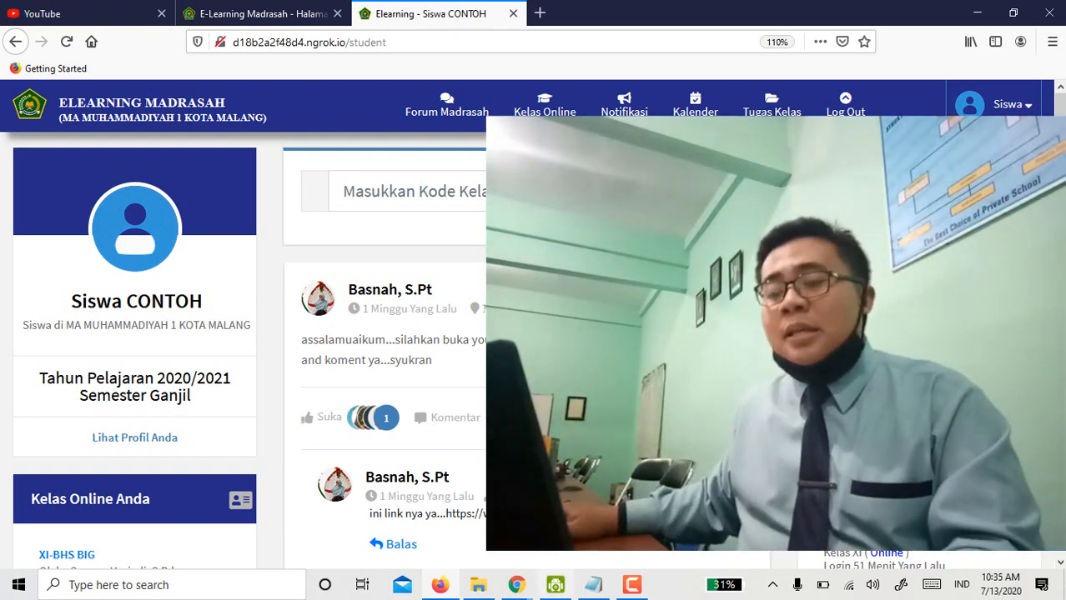
scroll(65, 515, down, 3)
scroll(68, 522, down, 1)
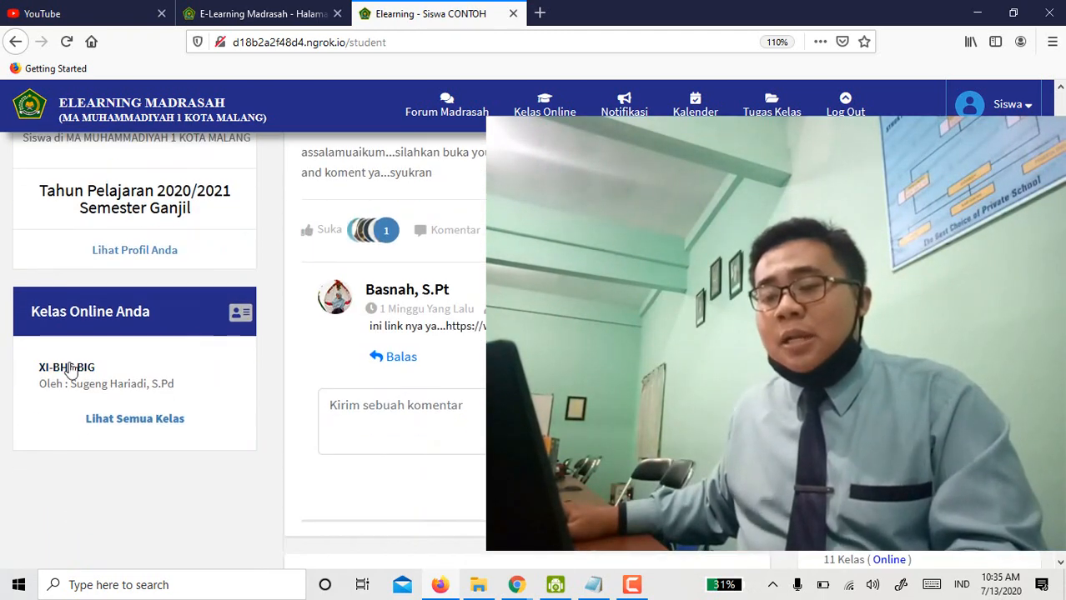
click(71, 370)
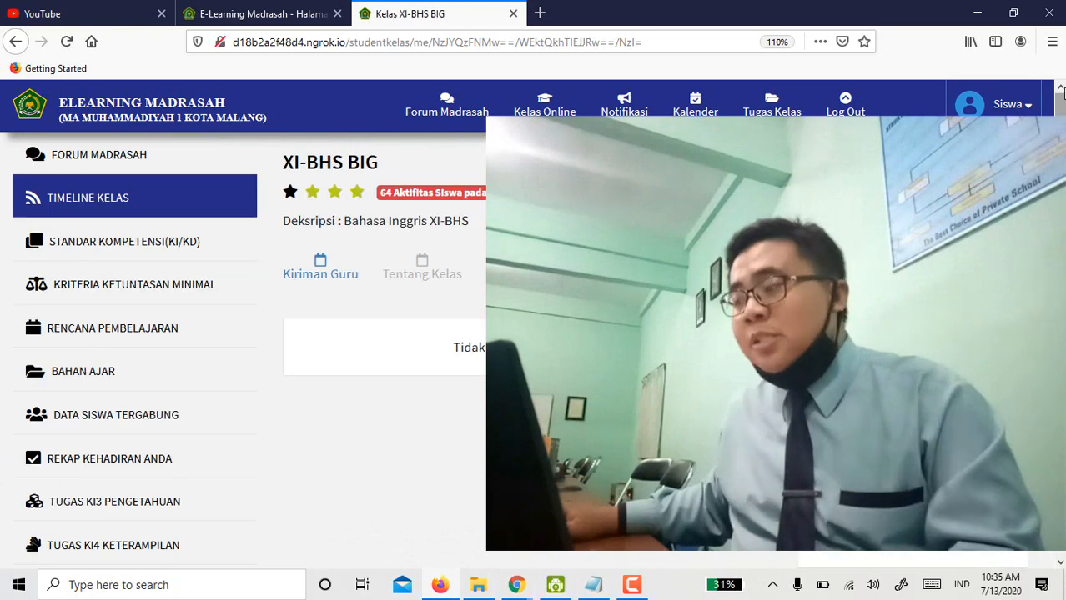